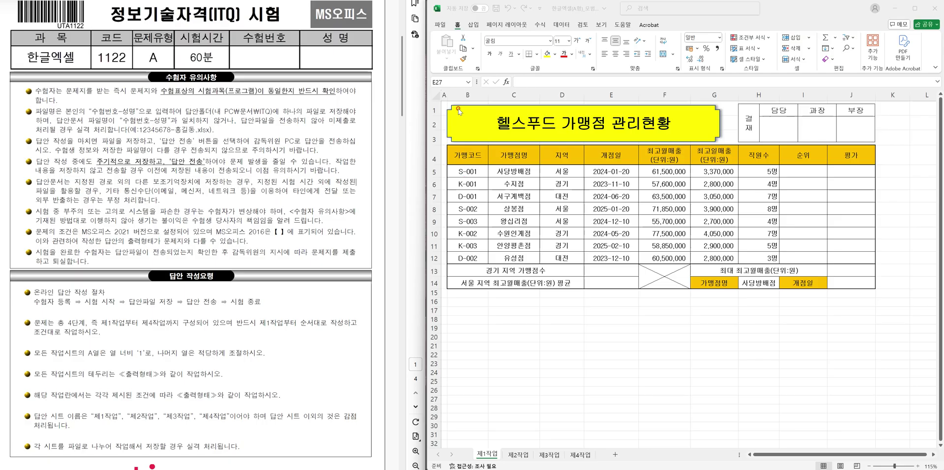
Step: Bring the exam sheet's function requirements into view and begin a RANK.EQ formula in cell I5
click(806, 175)
scroll(153, 304, down, 1)
scroll(152, 303, down, 12)
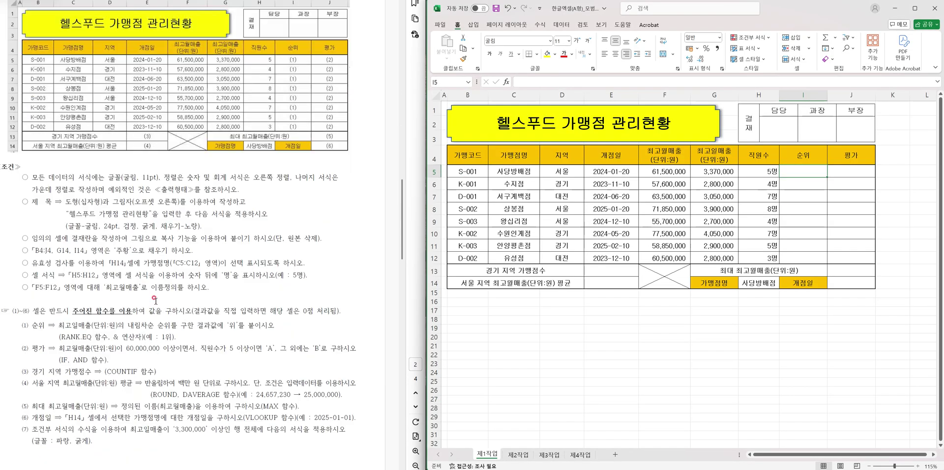
scroll(160, 295, up, 2)
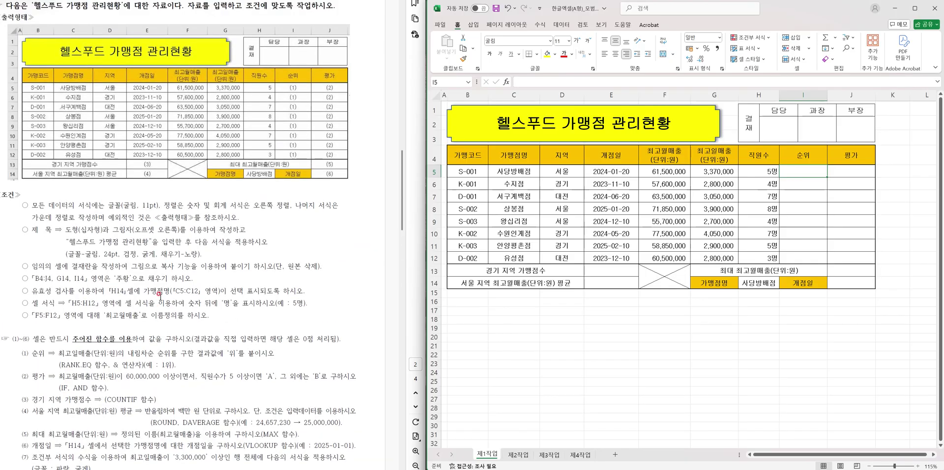
scroll(160, 295, down, 3)
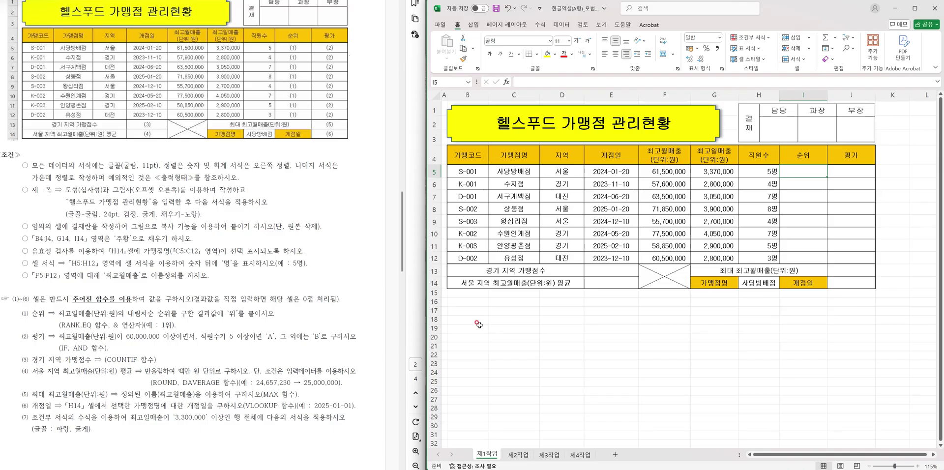
text(=)
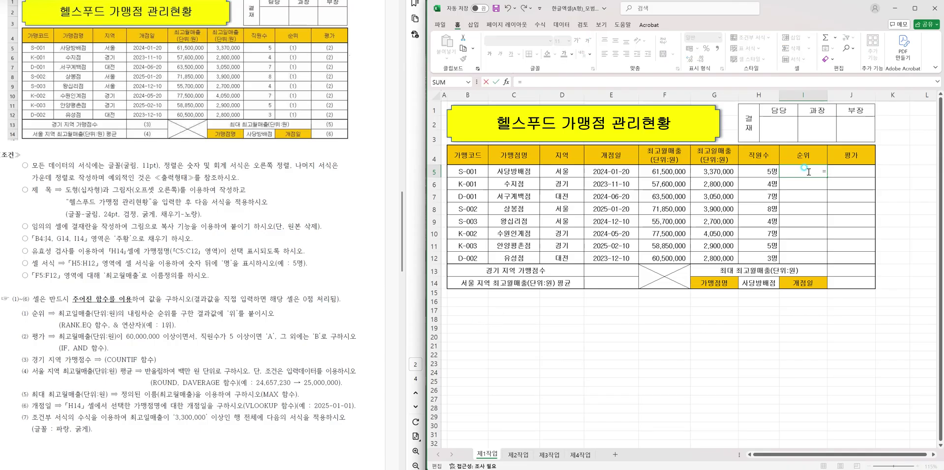
text(rank)
key(Down)
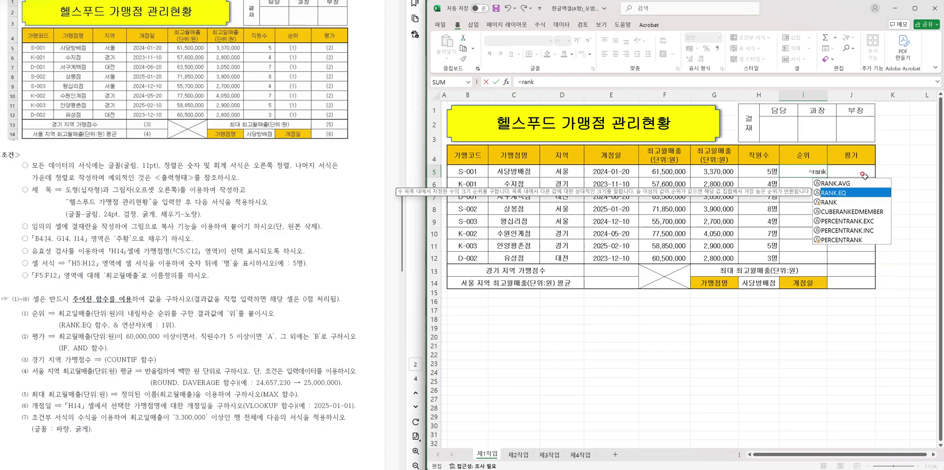
key(Tab)
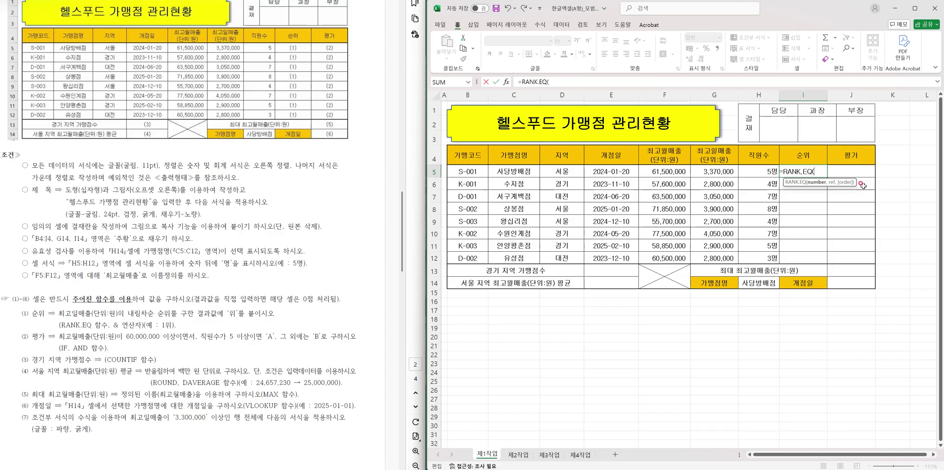
Step: Complete the I5 formula as =RANK.EQ(G5,$G$5:$G$12,0) and fill it down to I12
click(724, 170)
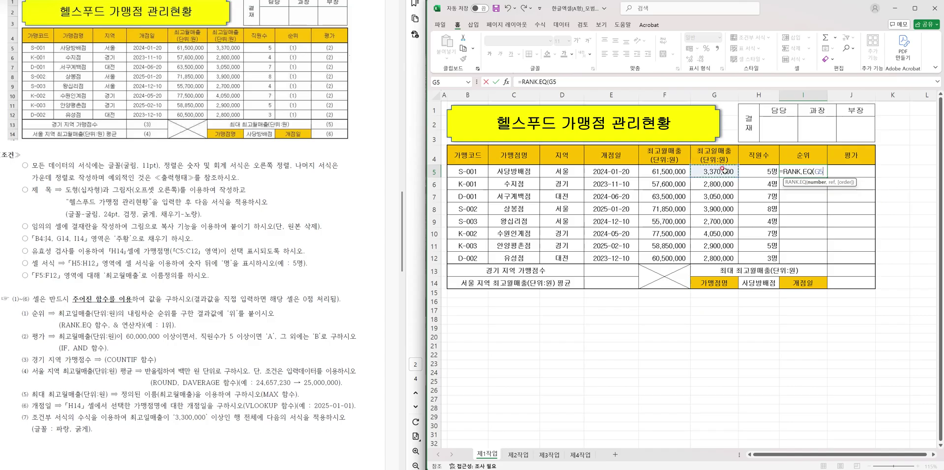
text(,)
drag(724, 259, 726, 172)
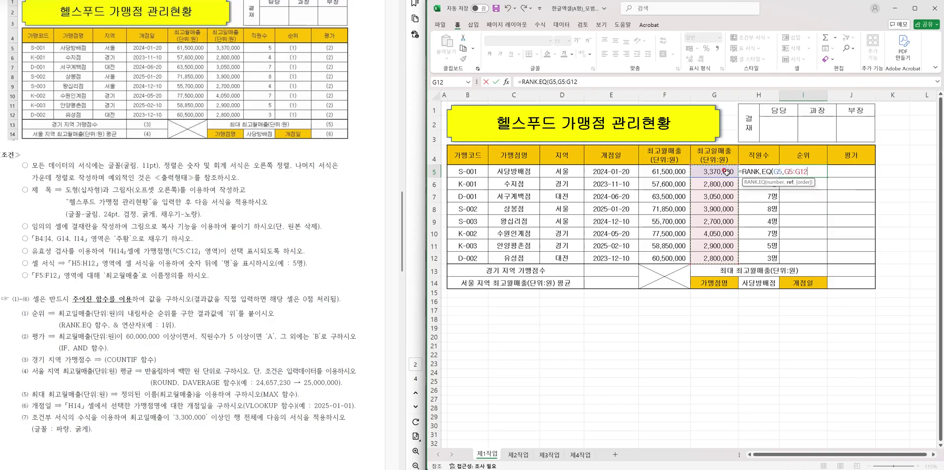
key(F4)
text(,0)
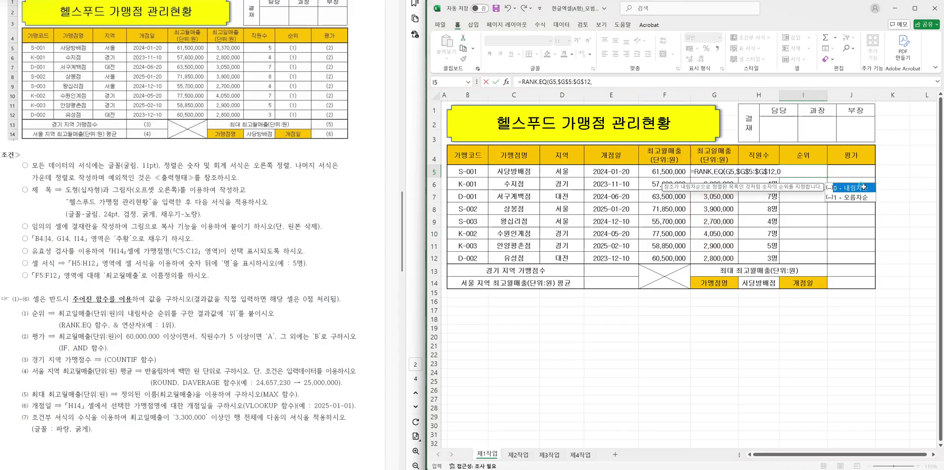
double_click(864, 188)
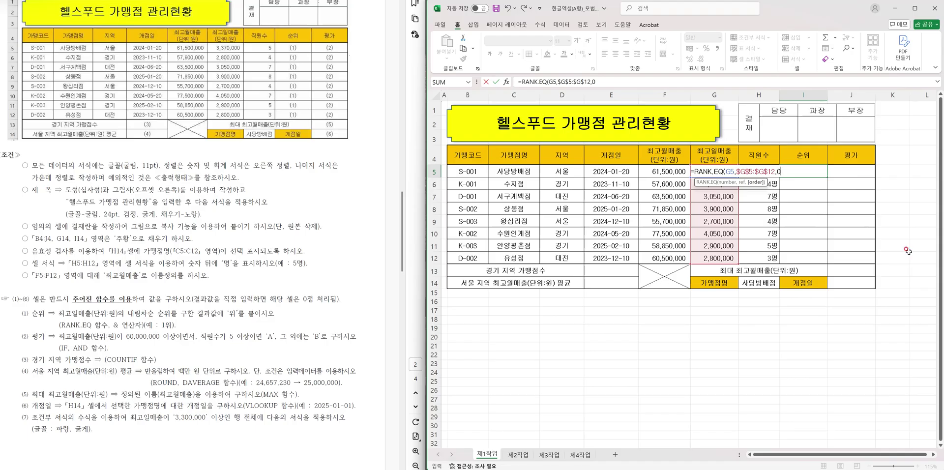
text())
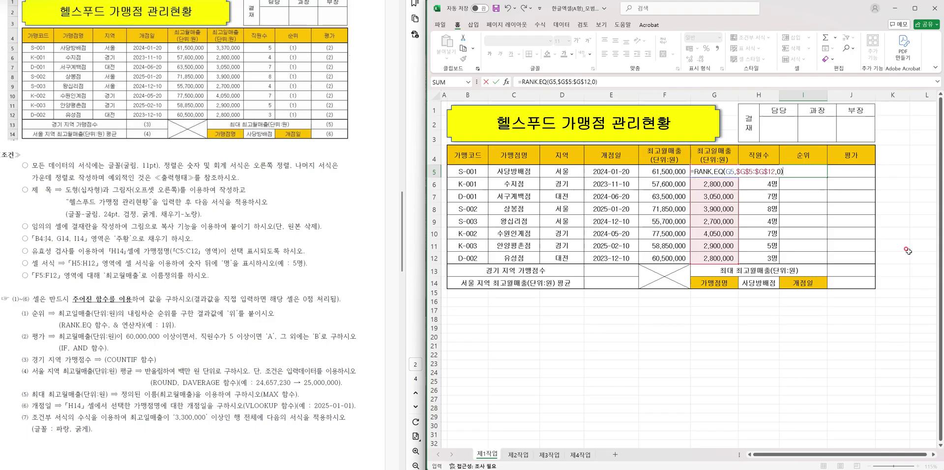
key(ctrl+Return)
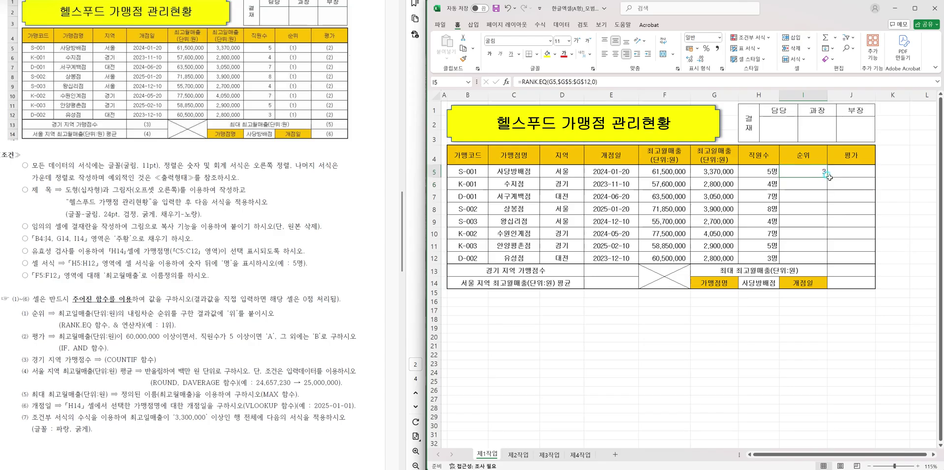
drag(823, 178, 819, 264)
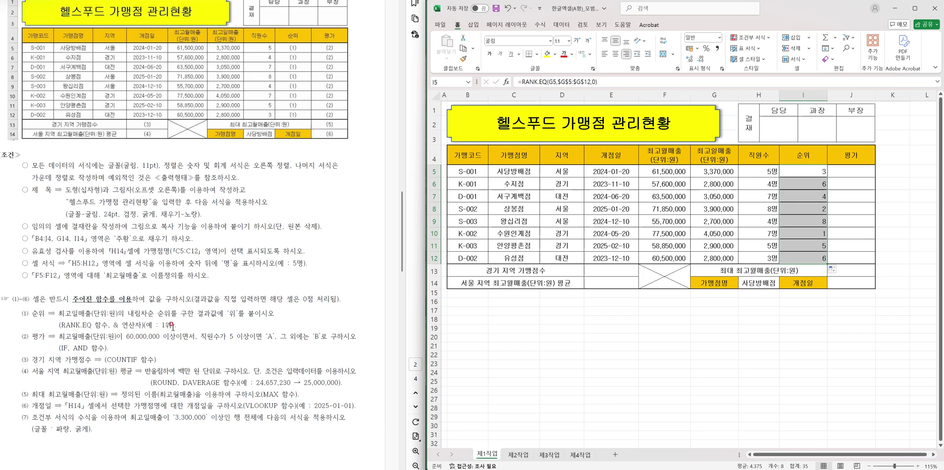
Step: Append &"위" to the rank formula in I5 and refill the column down to I12
double_click(808, 170)
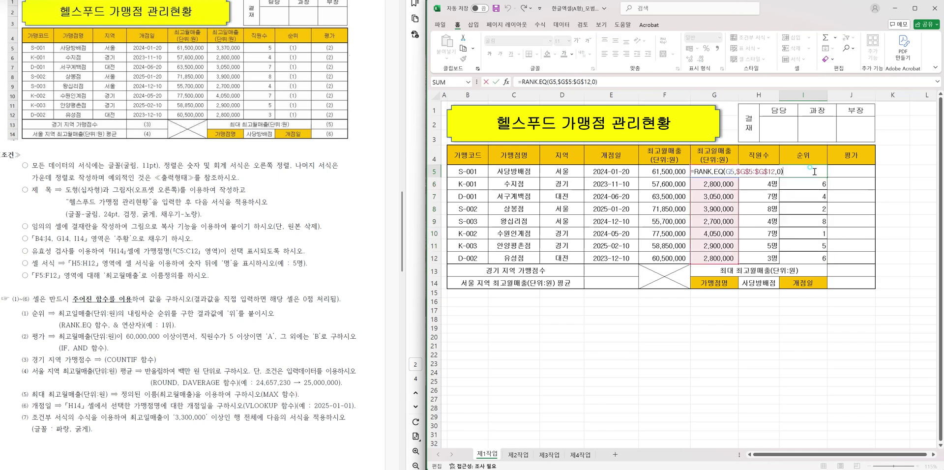
text(&"ㄹ)
key(BackSpace)
text(위)
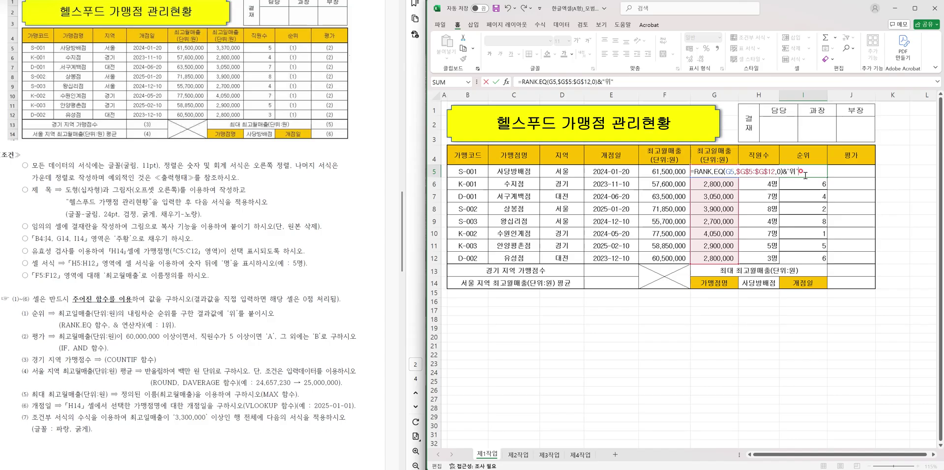
key(ctrl+Return)
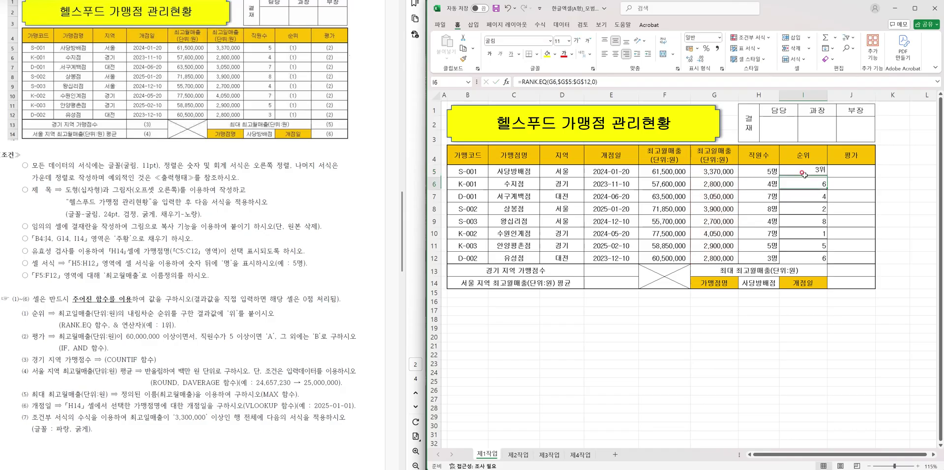
drag(820, 178, 803, 260)
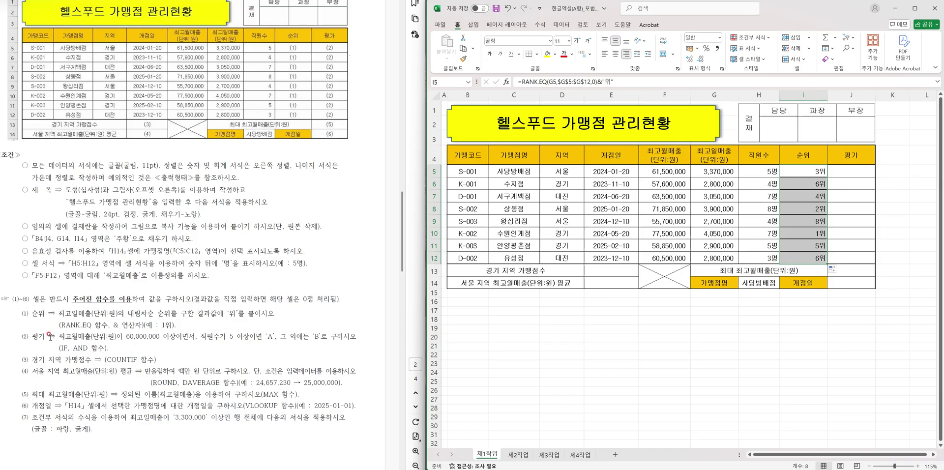
Step: Highlight the monthly sales condition in the exam sheet, enter =F5>=60000000 in J5, and fill it down to J12
drag(58, 336, 196, 339)
click(863, 174)
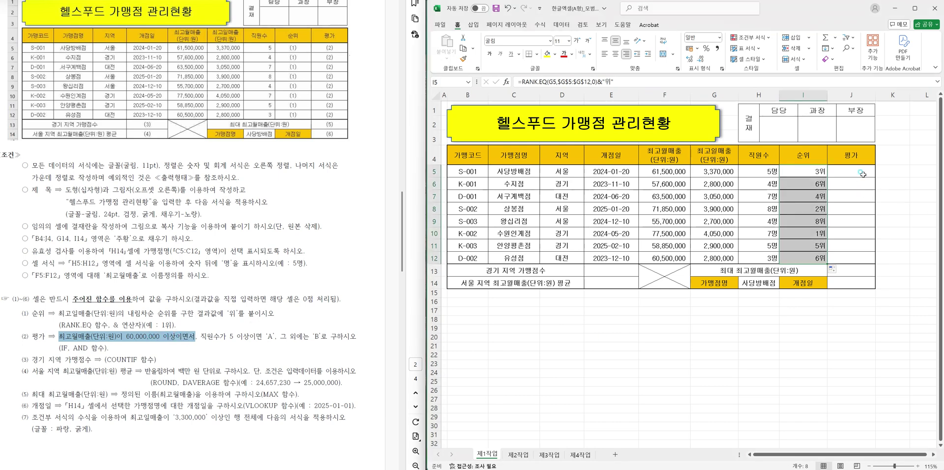
click(856, 174)
text(=)
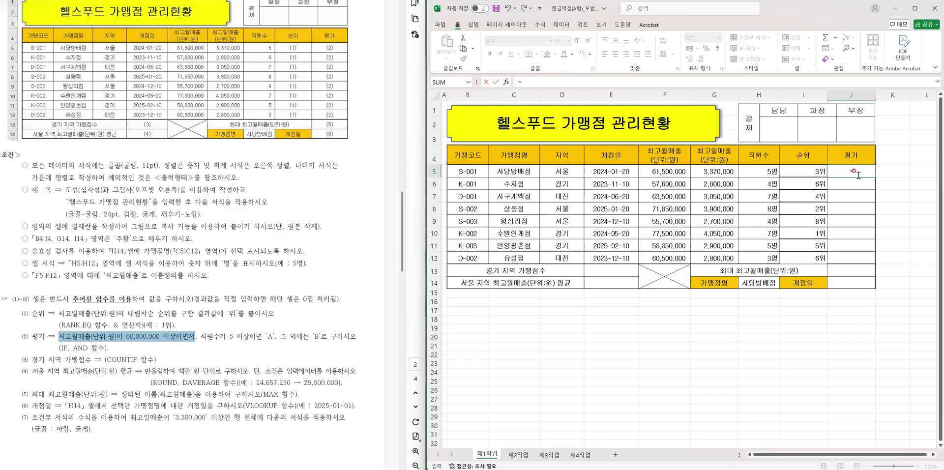
click(681, 169)
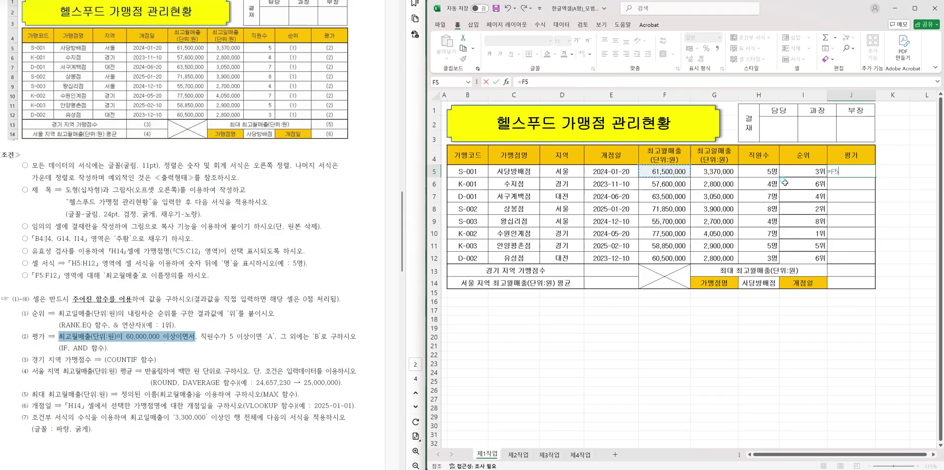
text(>)
text(=60000000)
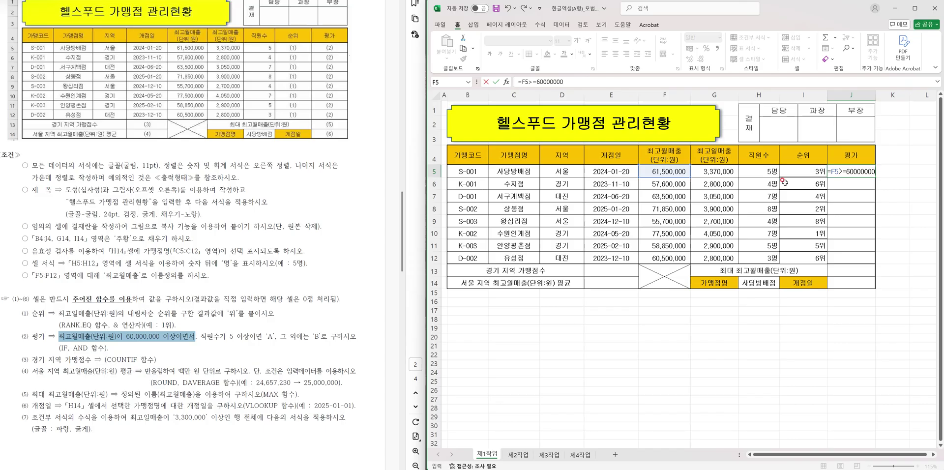
key(Return)
click(865, 173)
drag(866, 174, 885, 263)
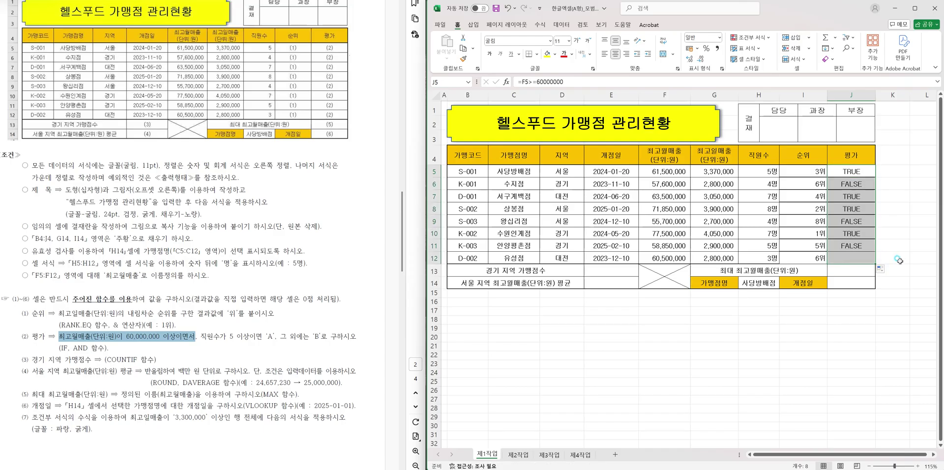
Step: Extend the J5 formula to =OR(F5>=60000000,H5>=5) and refill it down to J12
double_click(853, 173)
click(829, 171)
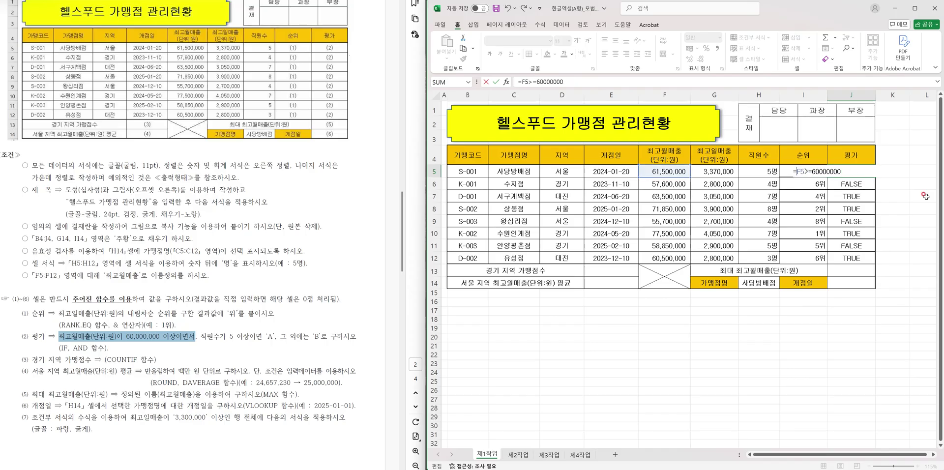
text(OR()
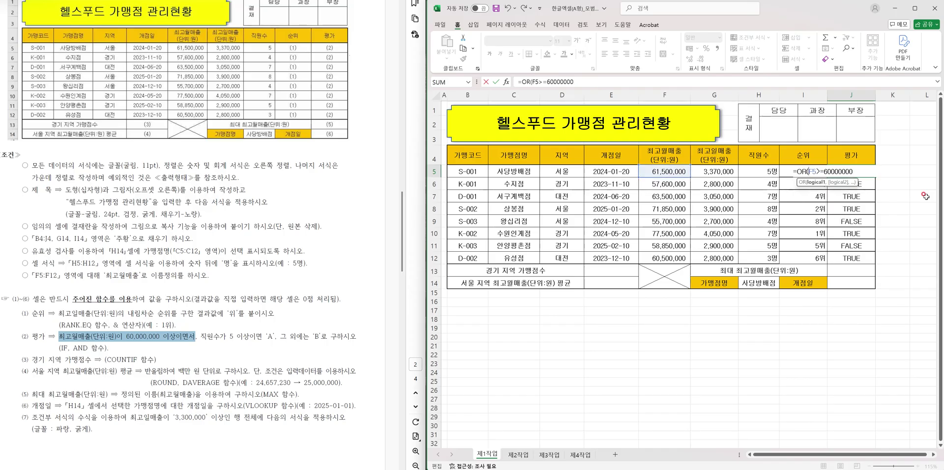
text(,)
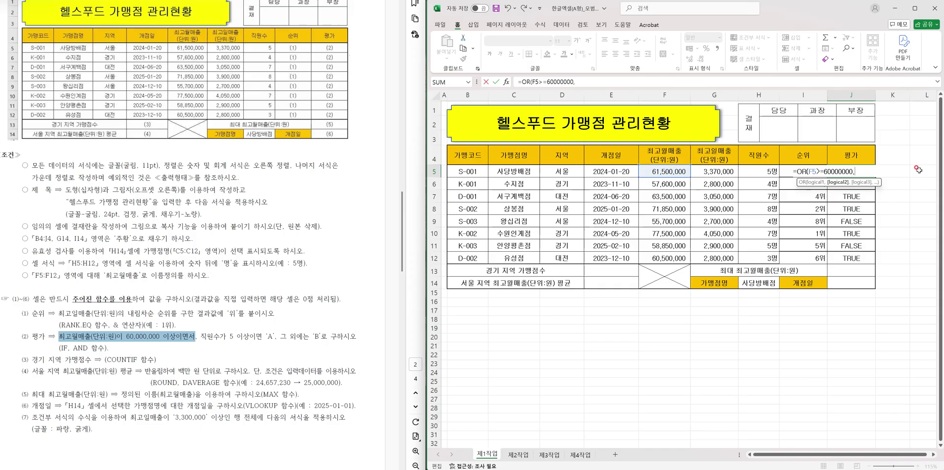
click(759, 173)
text(>=5)
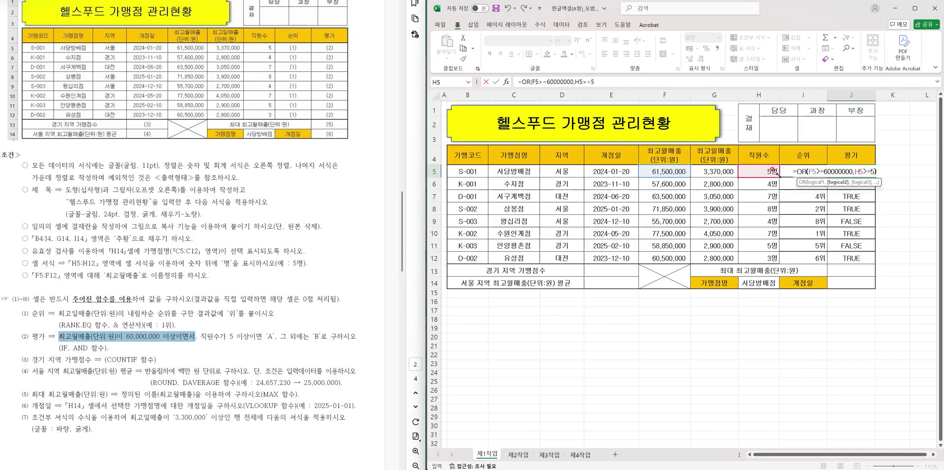
text())
key(Return)
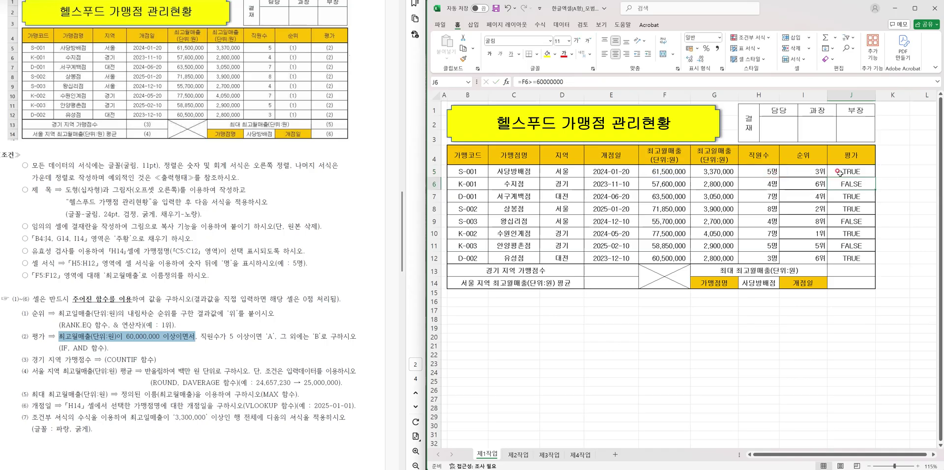
click(864, 171)
drag(874, 177, 871, 258)
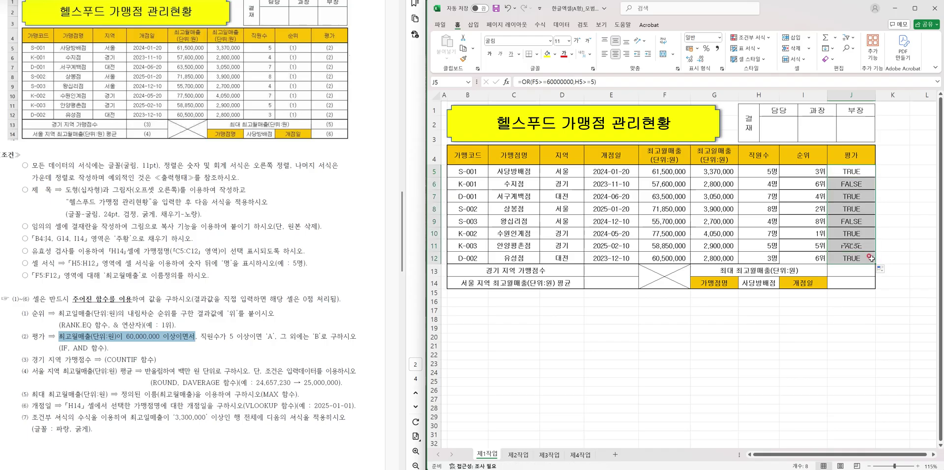
Step: Wrap the J5 condition in an IF as =IF(OR(F5>=60000000,H5>=5),"A","B") and refill it down to J12
double_click(849, 168)
click(796, 171)
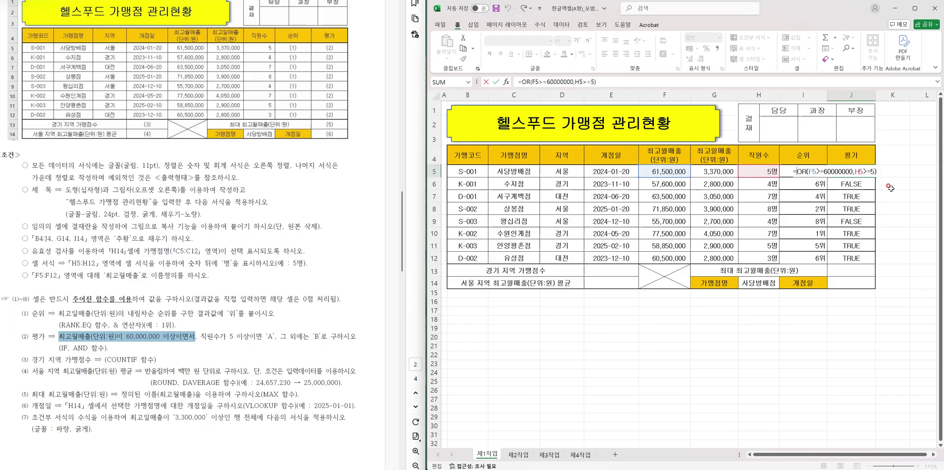
text(IF()
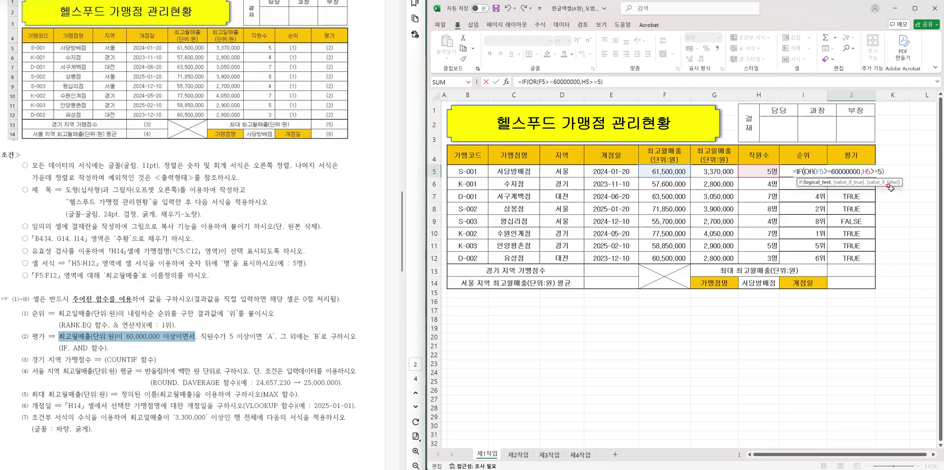
click(893, 173)
text(,"ㅁ)
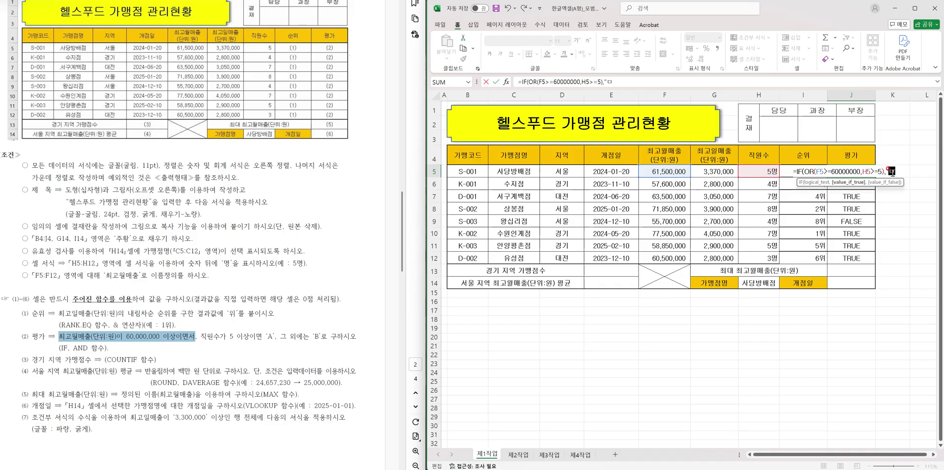
text(ㅁ)
text(",)
text("B)
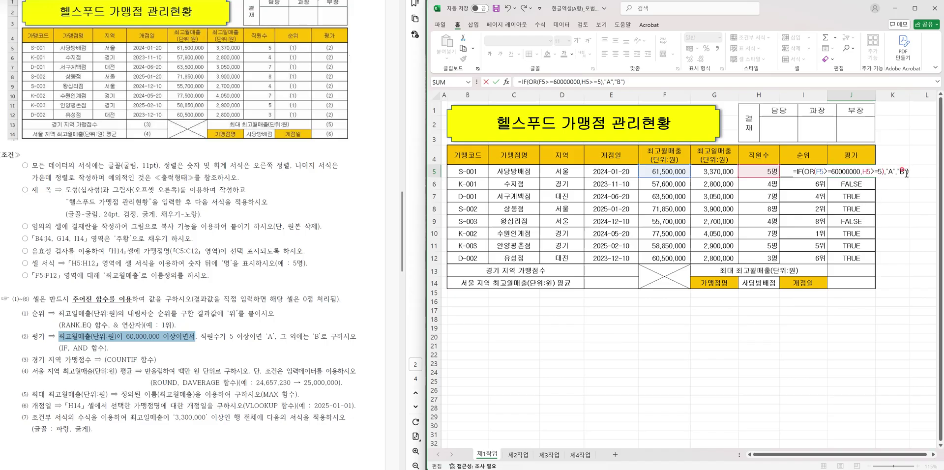
key(Return)
click(863, 169)
drag(876, 177, 874, 265)
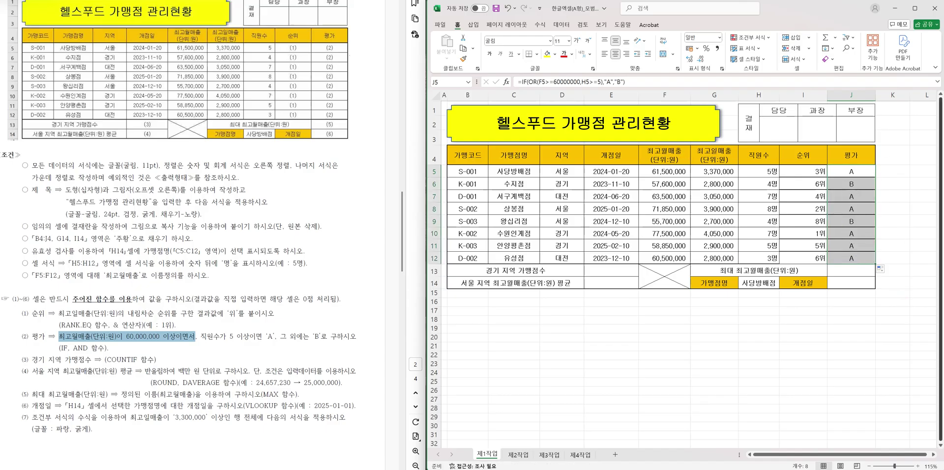
Step: Enter =COUNTIF(D5:D12,"경기") in E13 to count the 경기 region stores
click(597, 271)
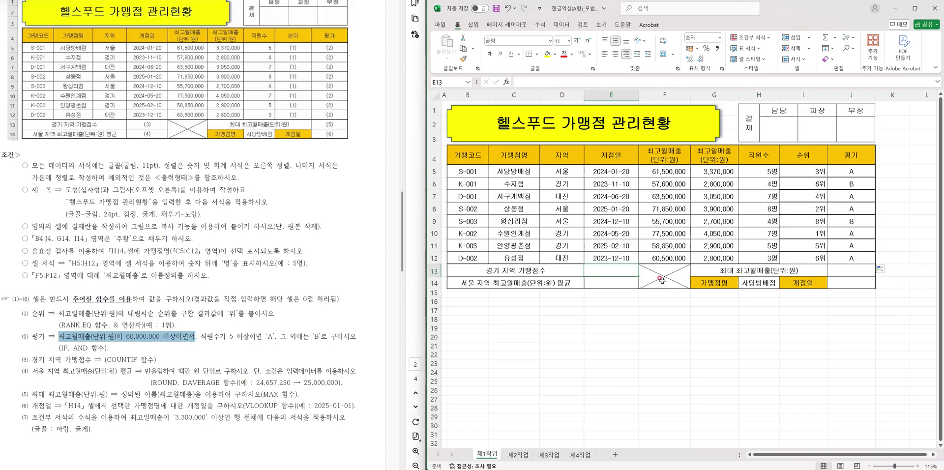
text(=COU)
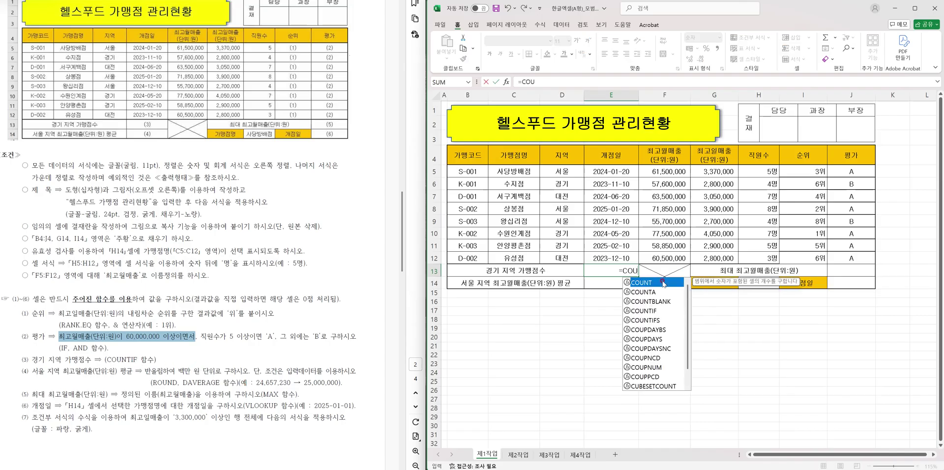
key(Down)
key(Down)
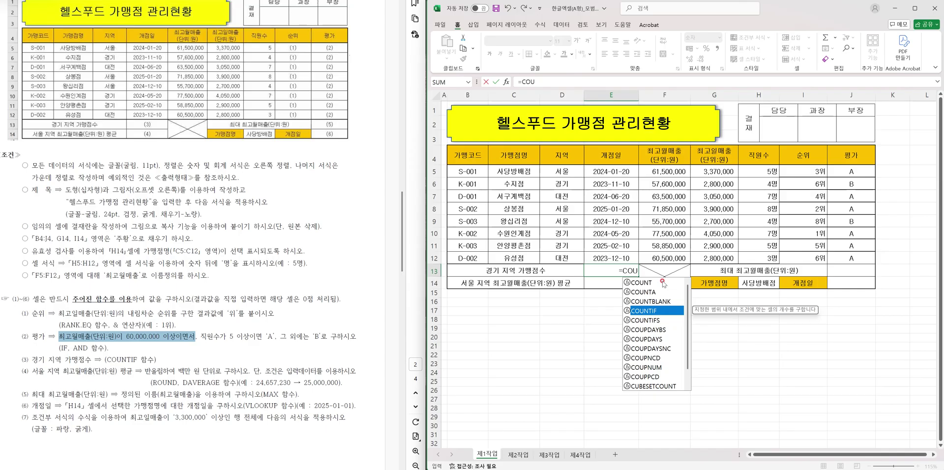
key(Tab)
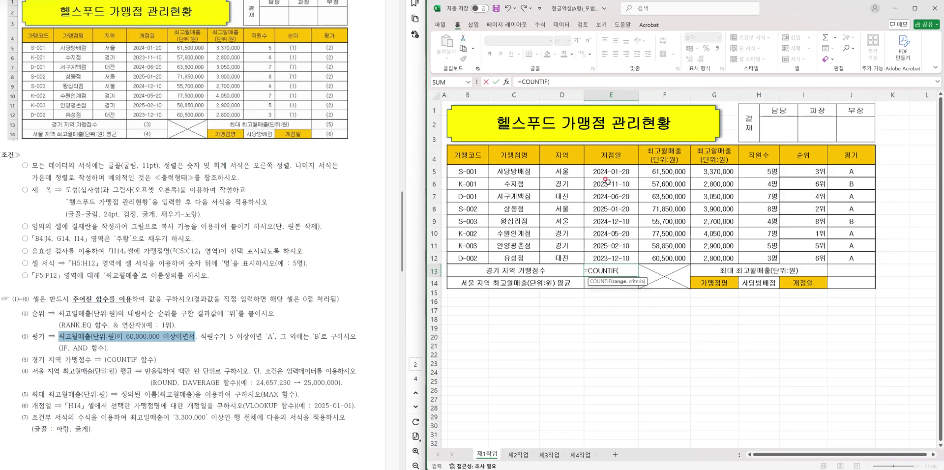
drag(564, 170, 562, 256)
text(,)
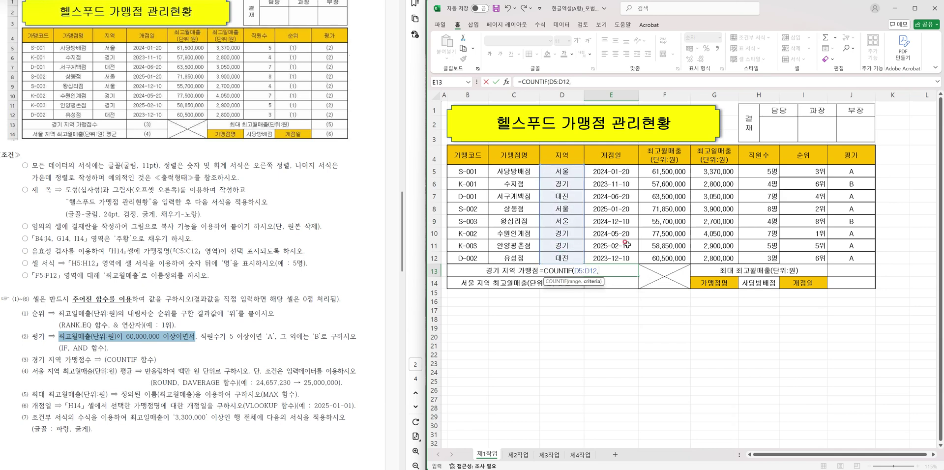
text("경기"))
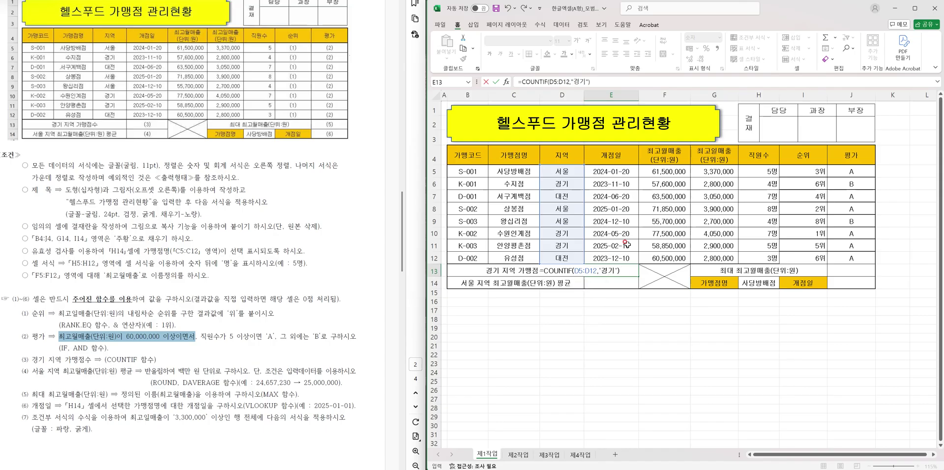
key(Return)
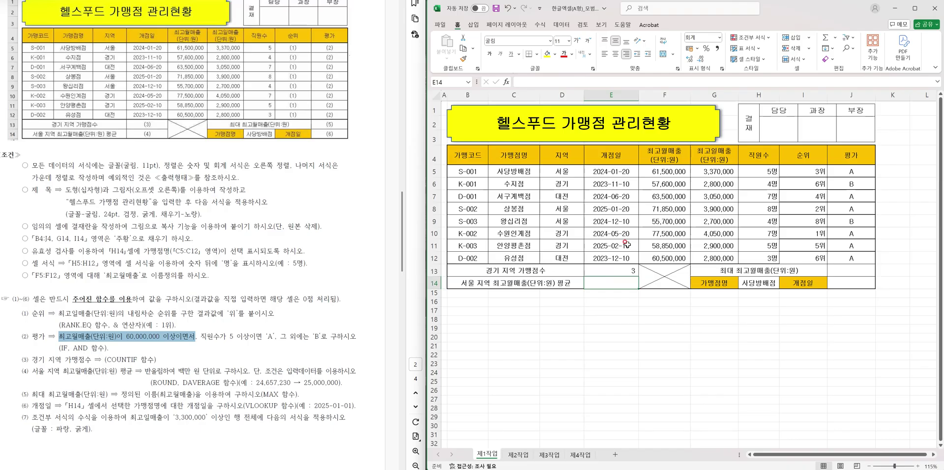
double_click(610, 269)
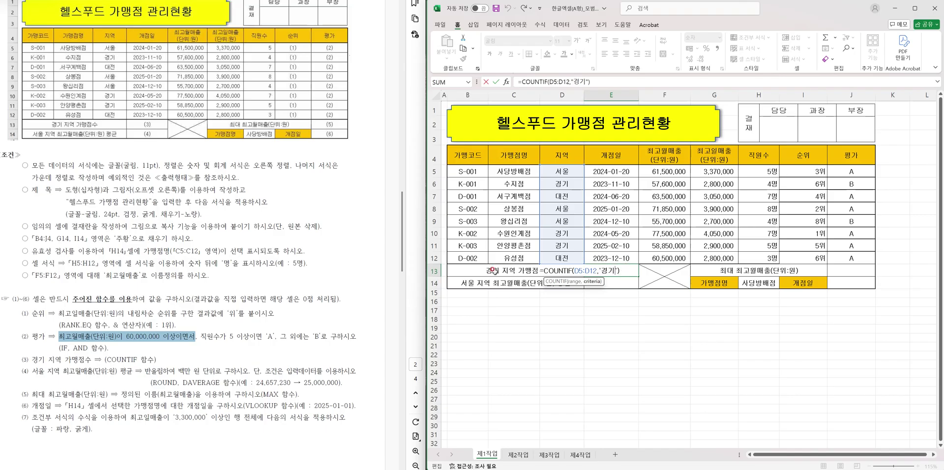
key(Return)
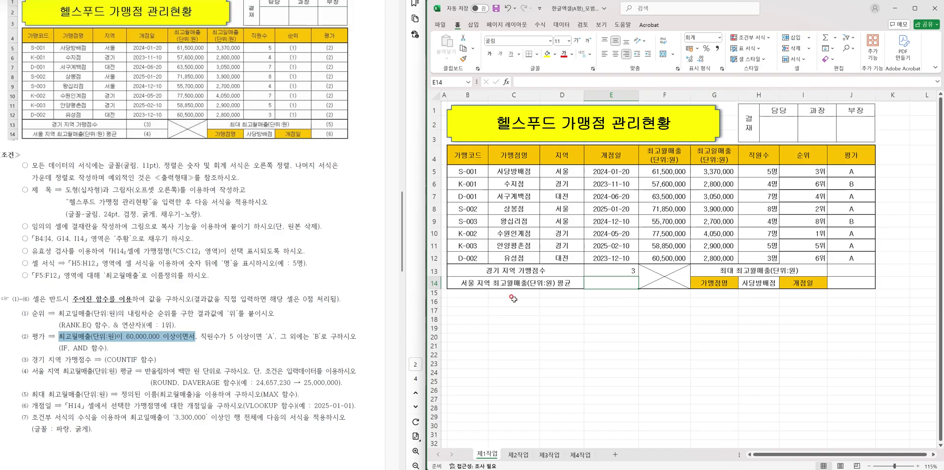
Step: Enter =DAVERAGE(B4:H12,F4,D4:D5) in E14 to average the top monthly sales of the 서울 region
text(=DAVER)
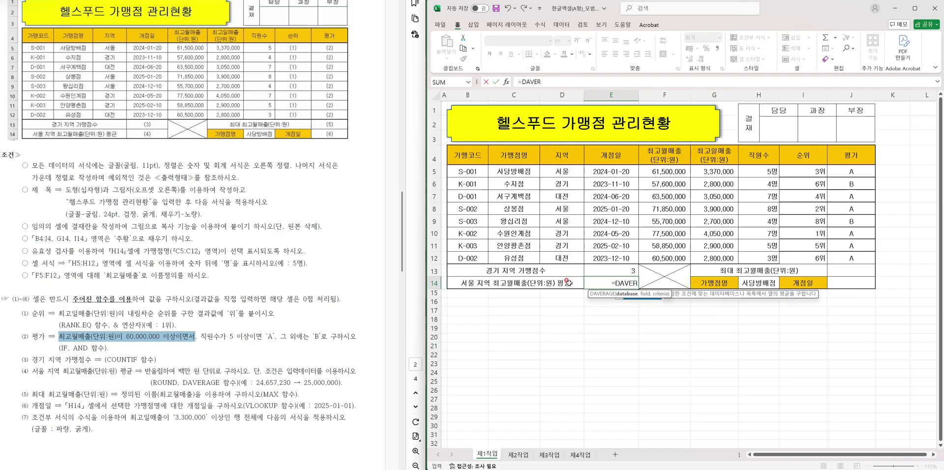
key(Tab)
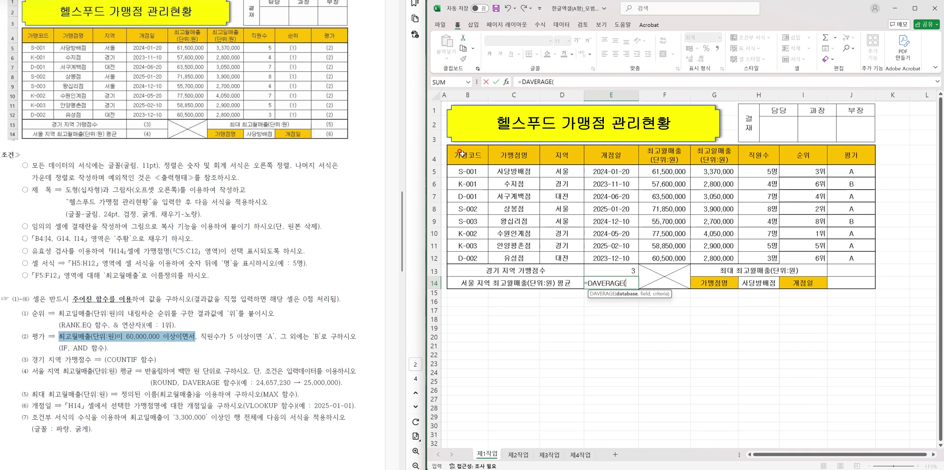
click(452, 138)
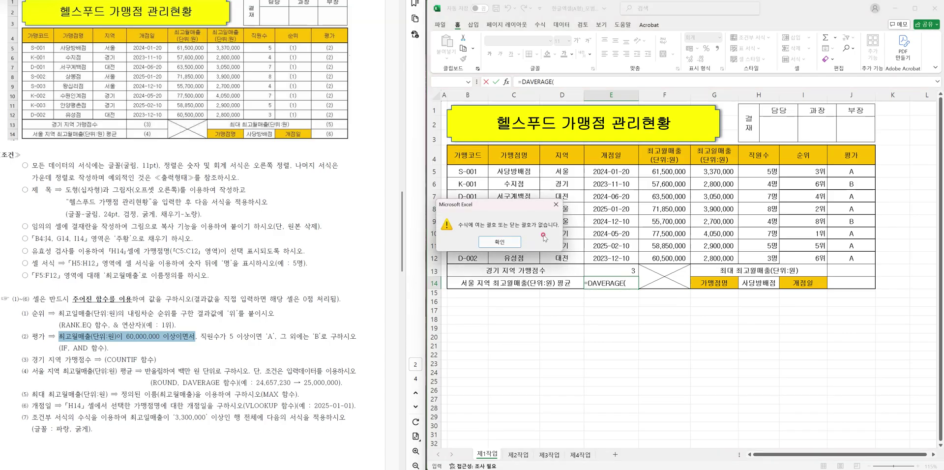
click(555, 205)
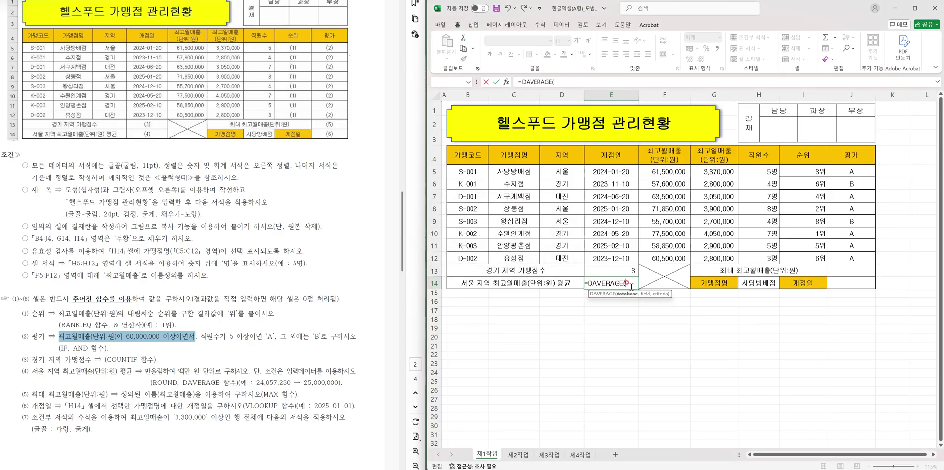
drag(471, 155, 770, 256)
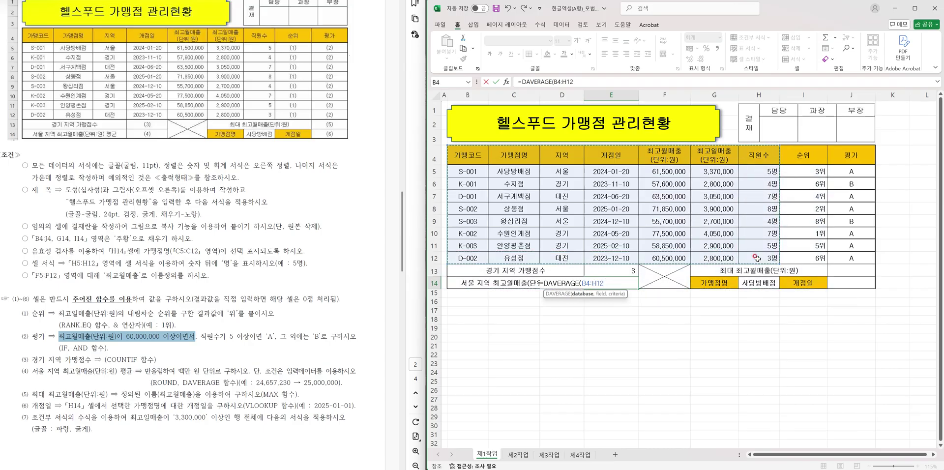
text(,)
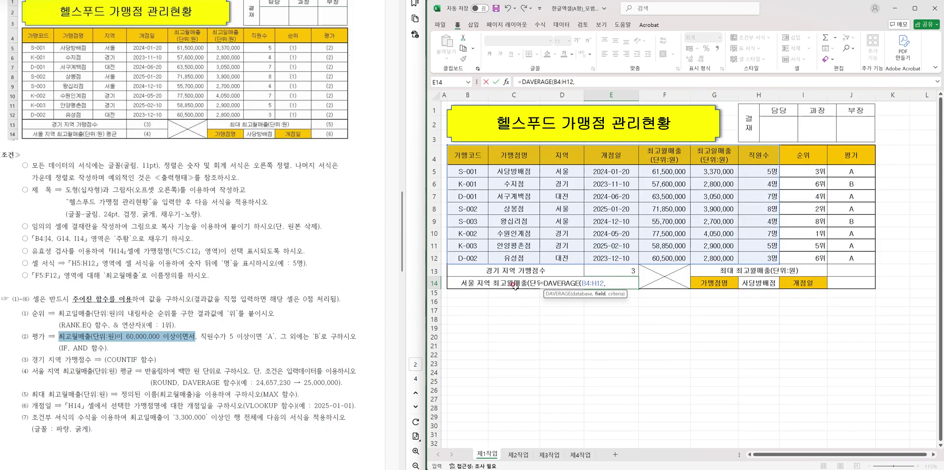
click(671, 158)
text(,)
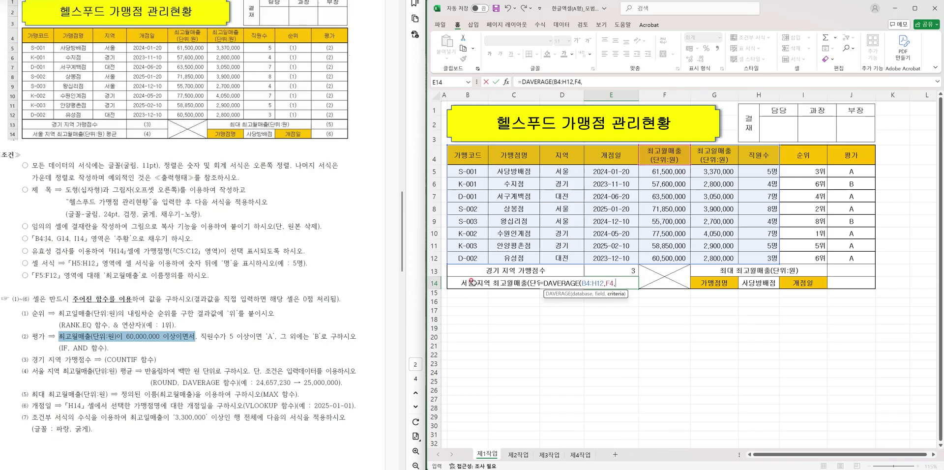
drag(554, 159, 562, 172)
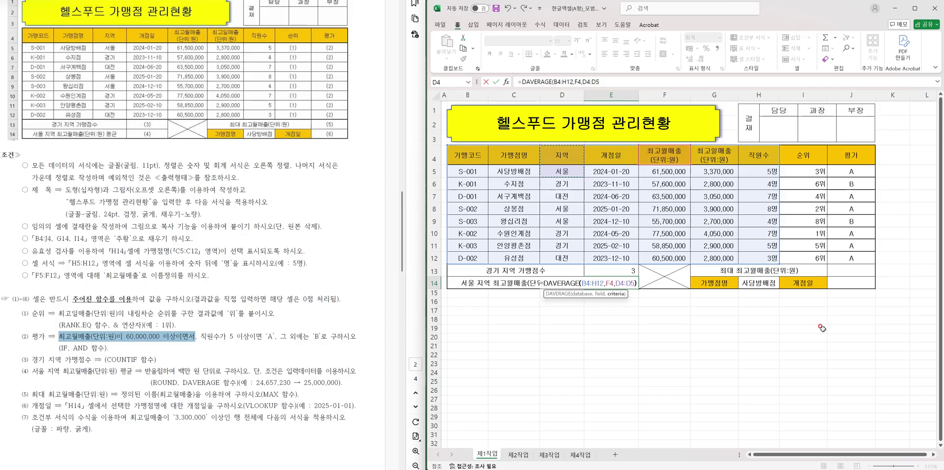
text())
key(Return)
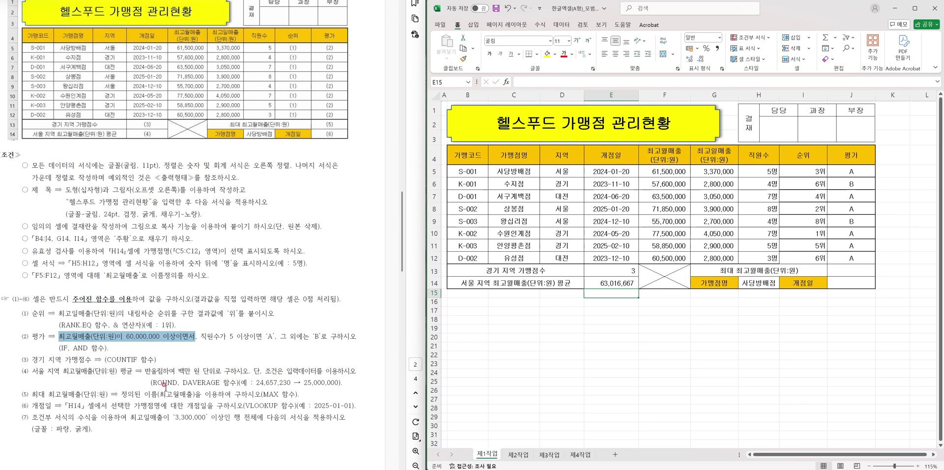
Step: Highlight ROUND in the exam sheet and wrap the E14 formula as =ROUND(DAVERAGE(B4:H12,F4,D4:D5),-6)
drag(153, 383, 178, 386)
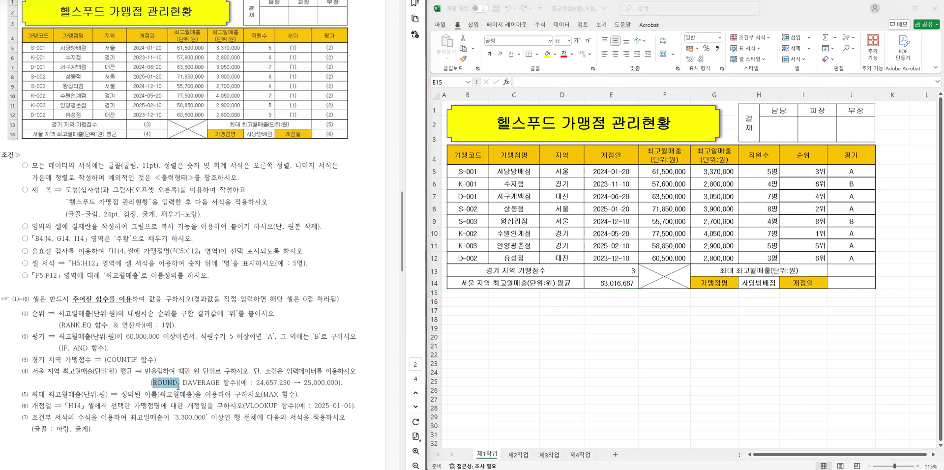
click(613, 290)
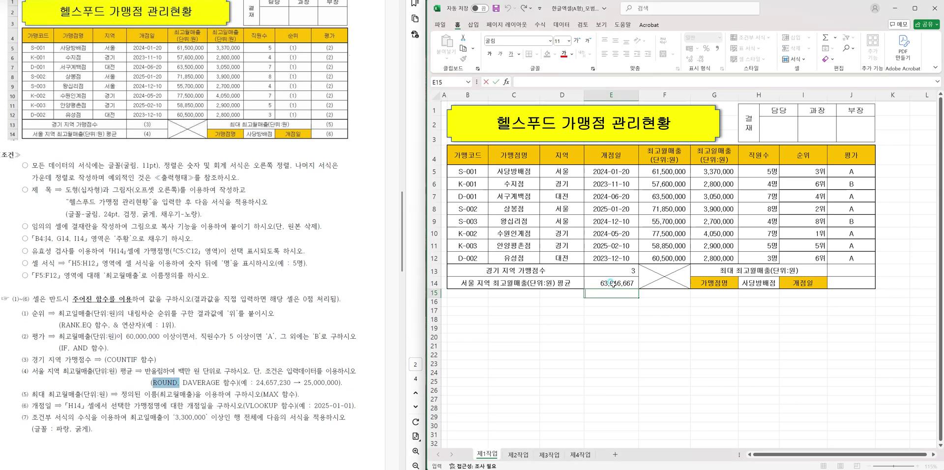
double_click(611, 283)
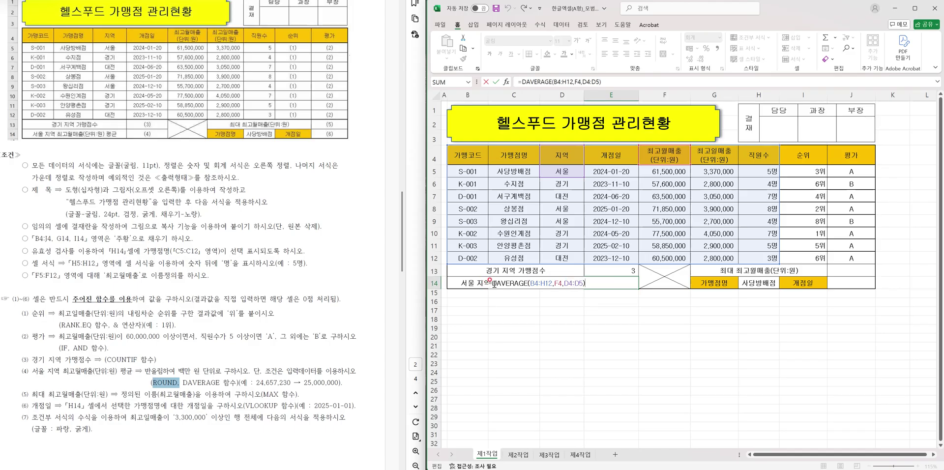
text(ROU)
double_click(545, 299)
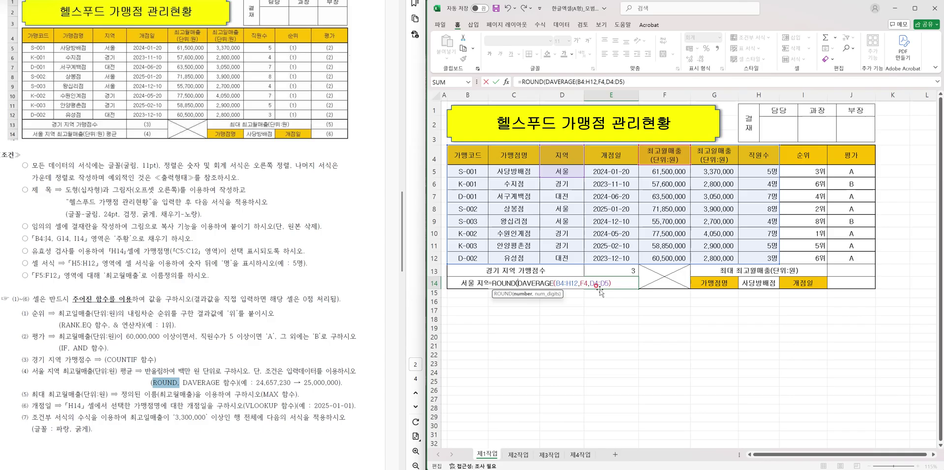
text(,)
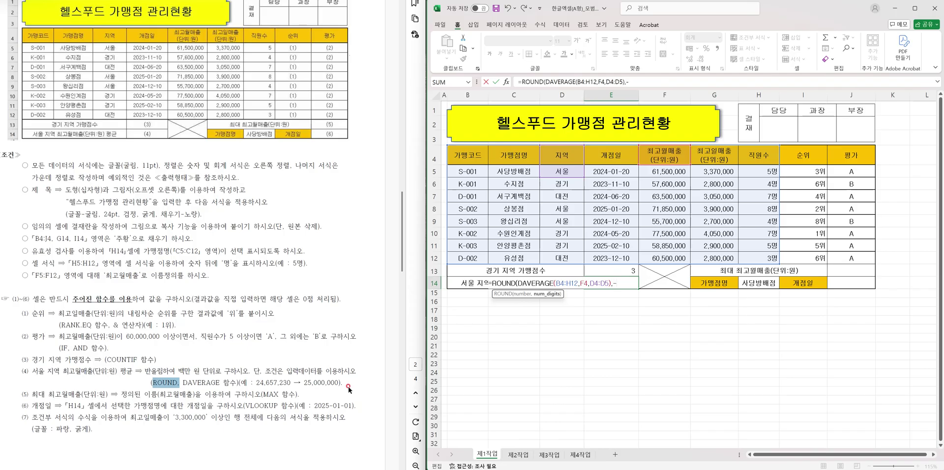
text(-6))
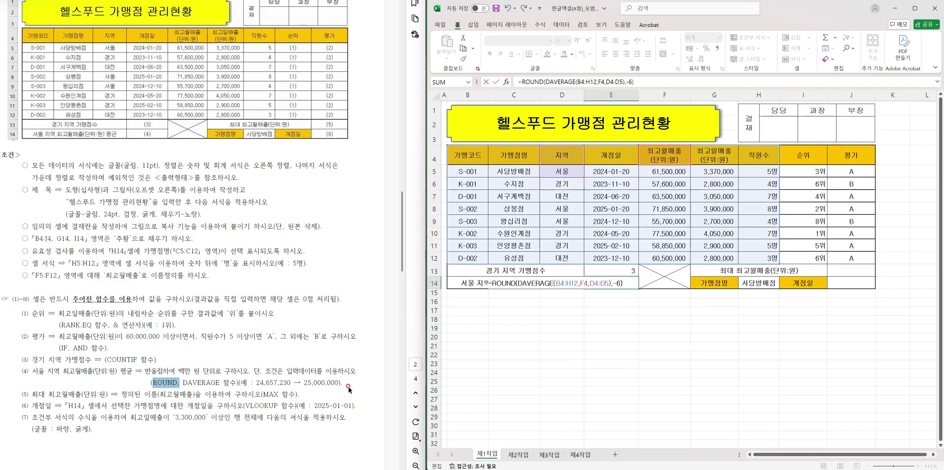
key(Return)
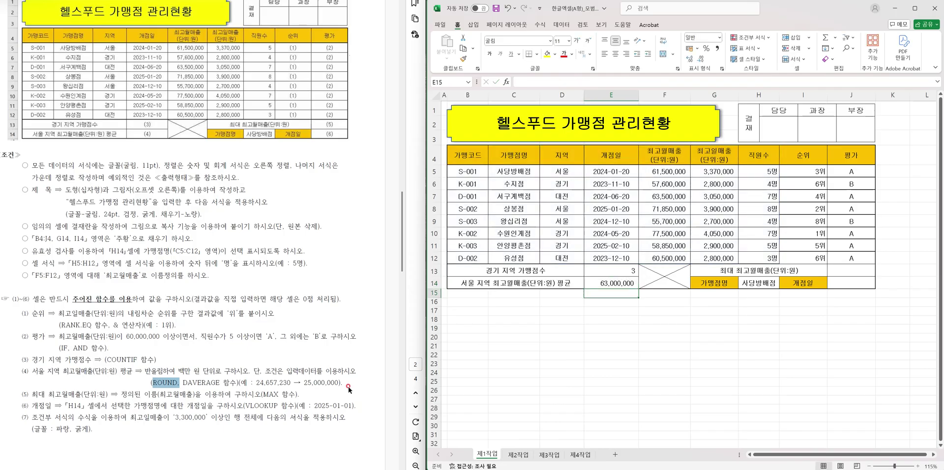
Step: Enter a MAX formula in J13 over F5:F12, using the defined name 최고월매출
click(833, 269)
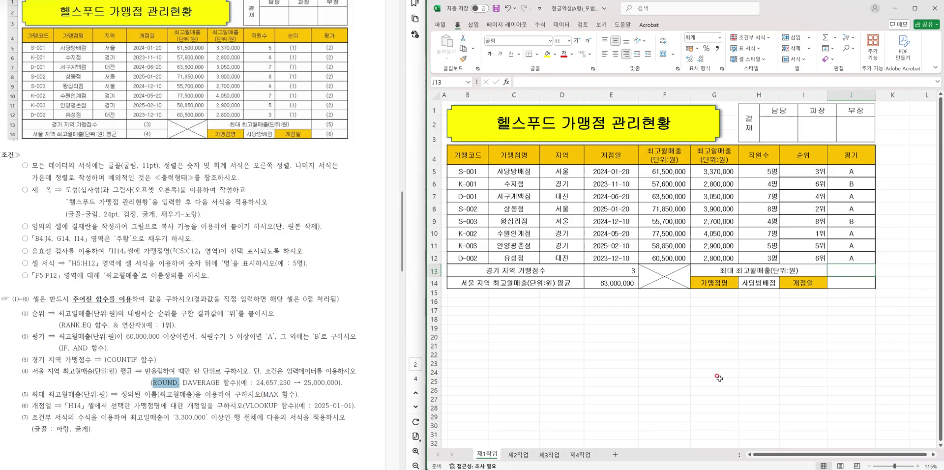
text(=MAX)
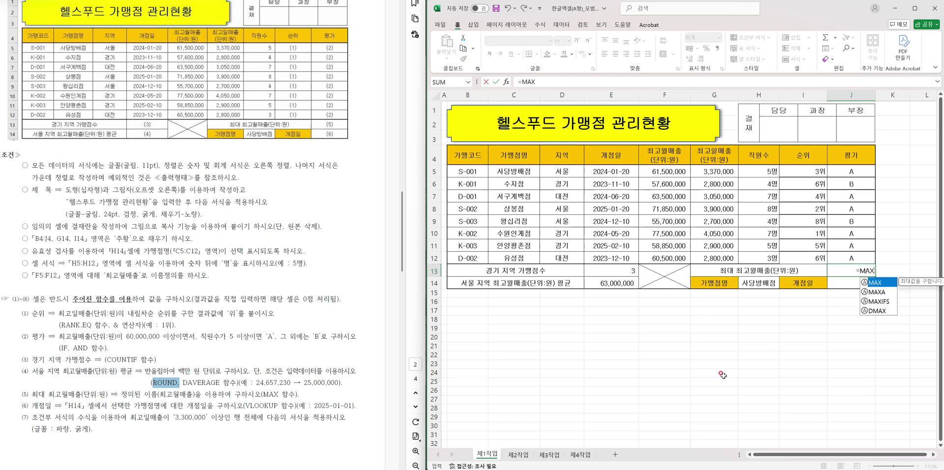
text(()
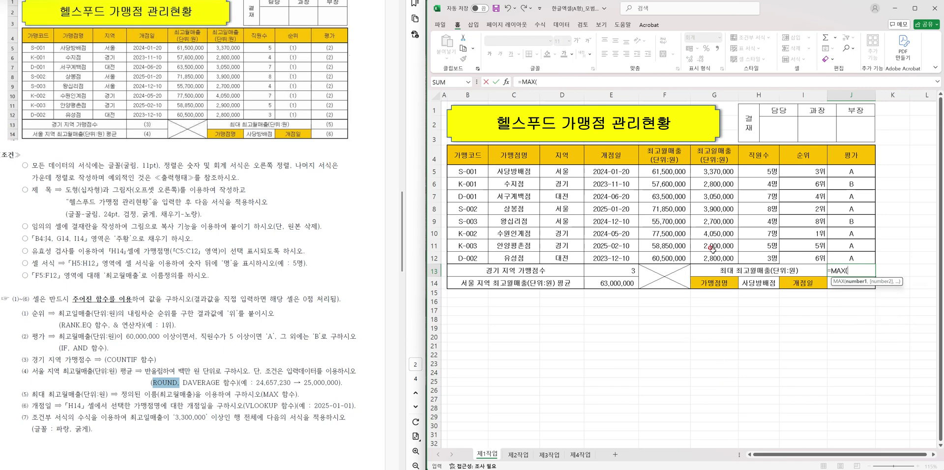
drag(683, 172, 684, 256)
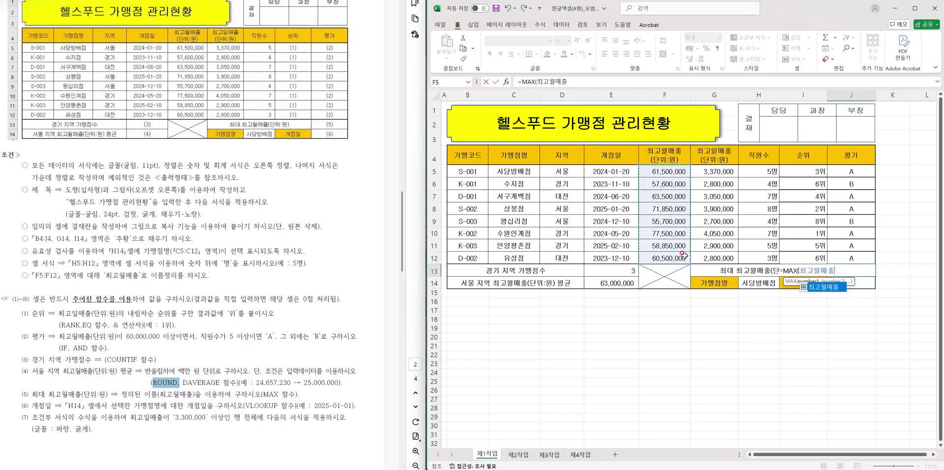
key(Return)
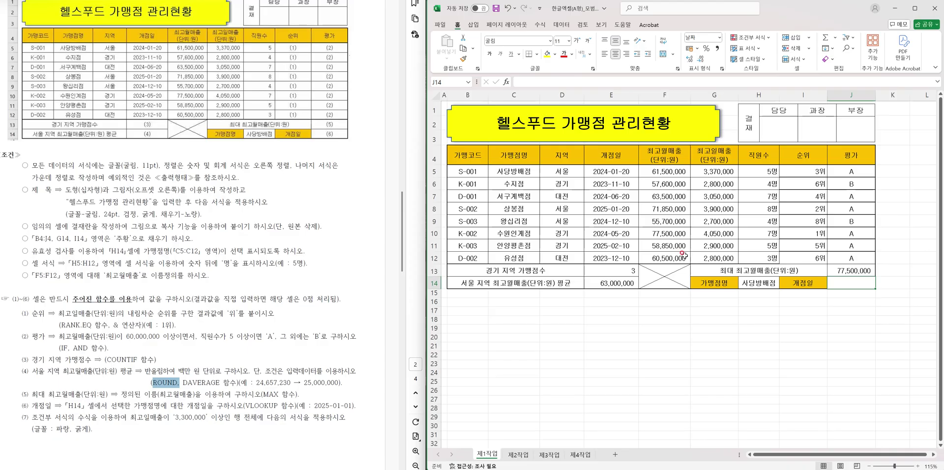
Step: Enter =VLOOKUP(H14,C4:E12,3,FALSE) in J14 to look up the opening date of the store chosen in H14
text(=VLOOKUP()
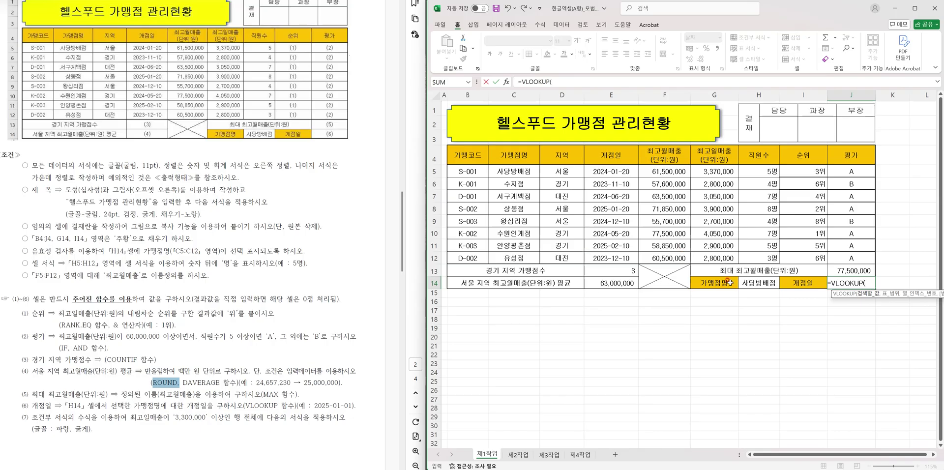
click(753, 283)
text(,)
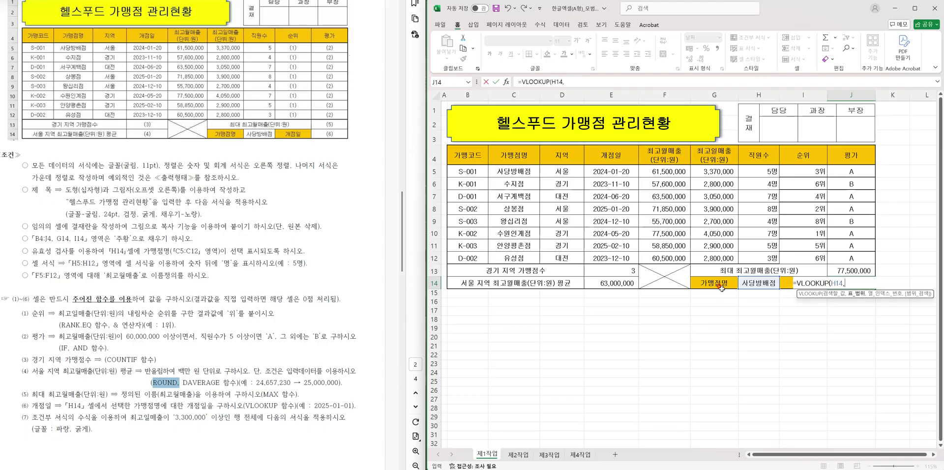
click(516, 156)
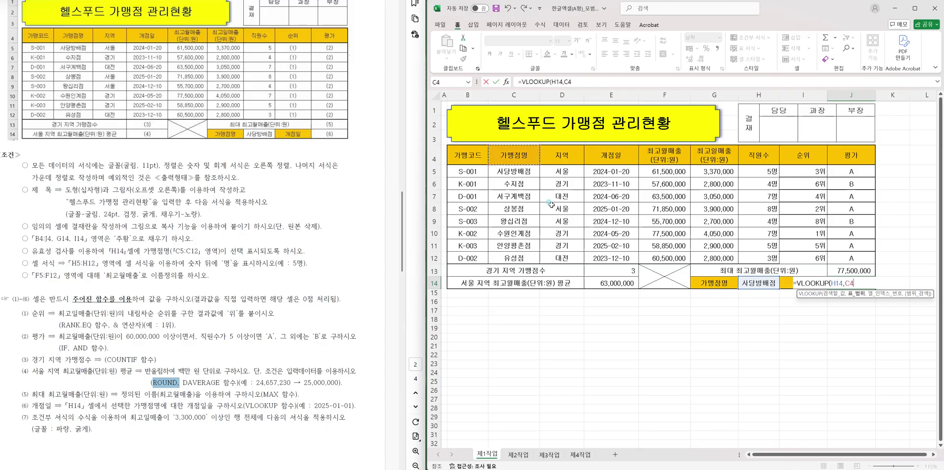
drag(551, 205, 621, 258)
text(,)
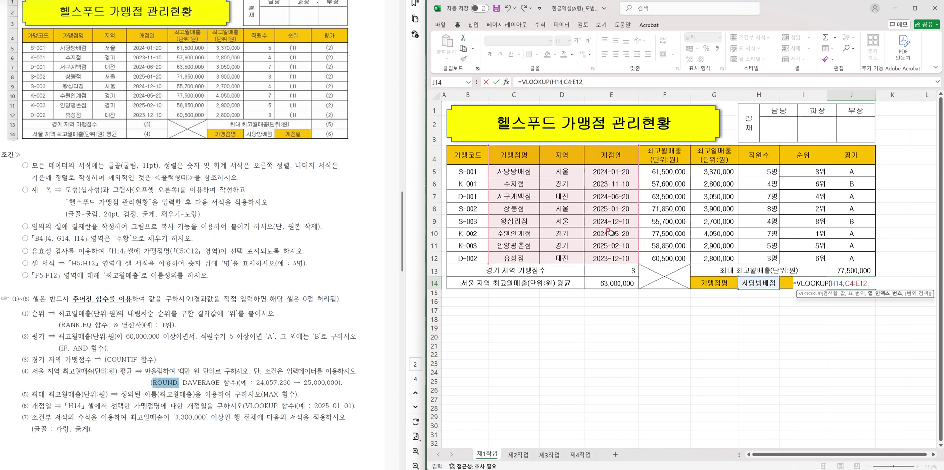
text(3,)
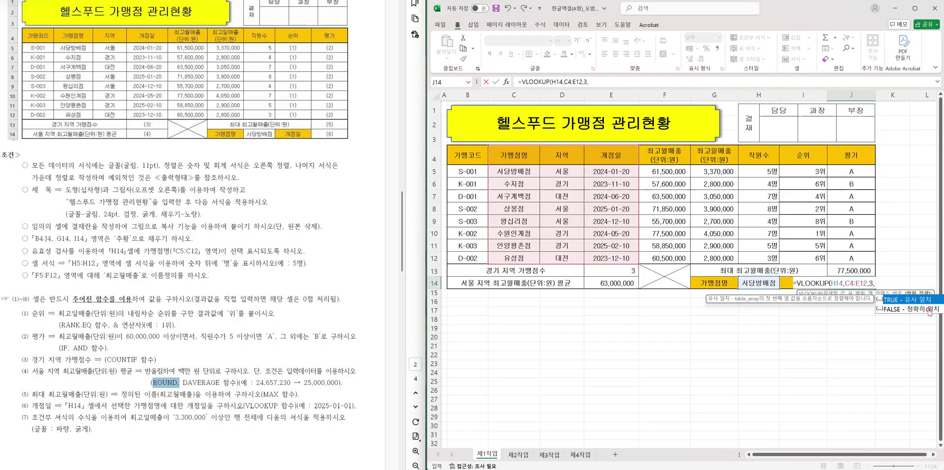
double_click(899, 308)
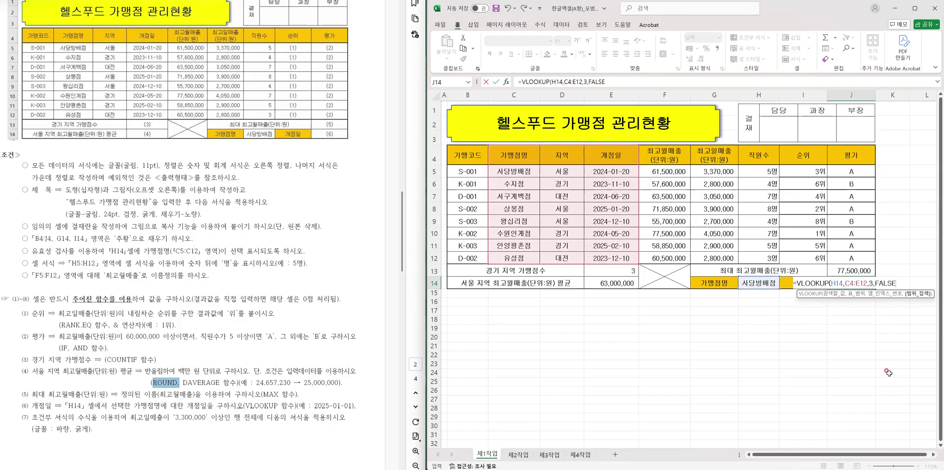
text())
key(Return)
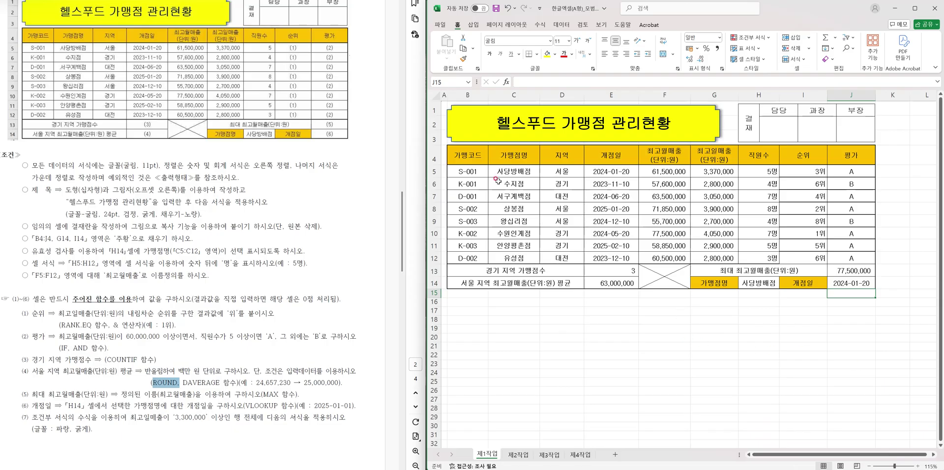
Step: Apply all borders and a thick outside border to the data range B5:J12
drag(466, 171, 514, 196)
drag(601, 216, 850, 258)
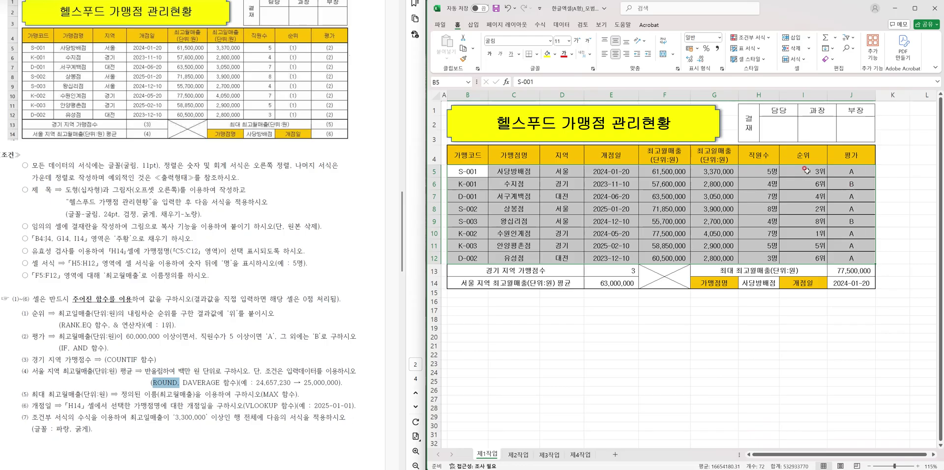
click(537, 54)
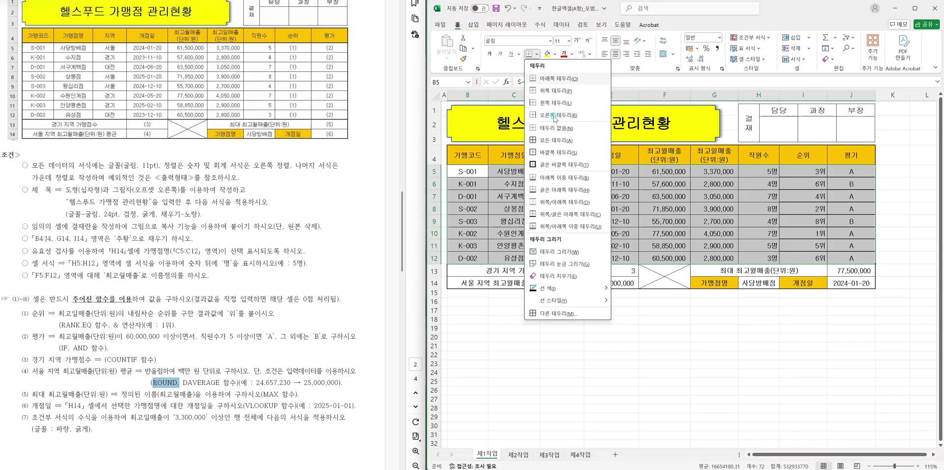
click(569, 143)
click(537, 54)
click(563, 168)
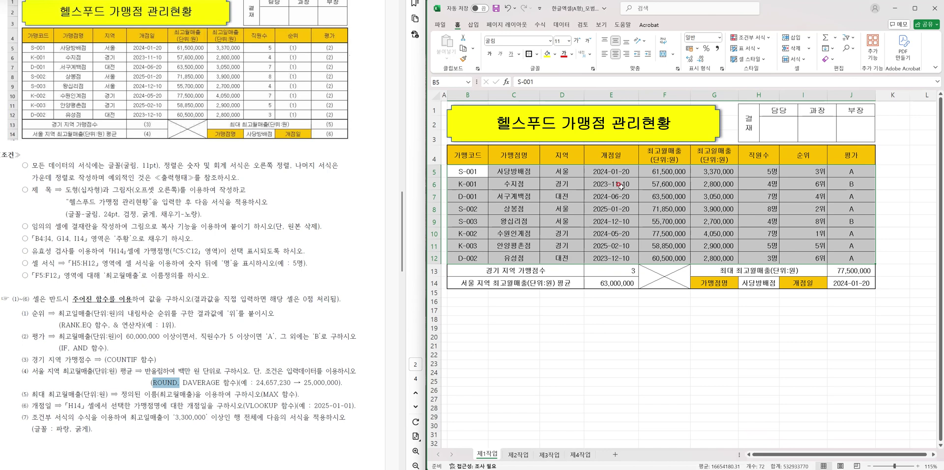
Step: Create a formula-based conditional formatting rule for B5:J12 with the formula =$G5>=3300000
click(750, 37)
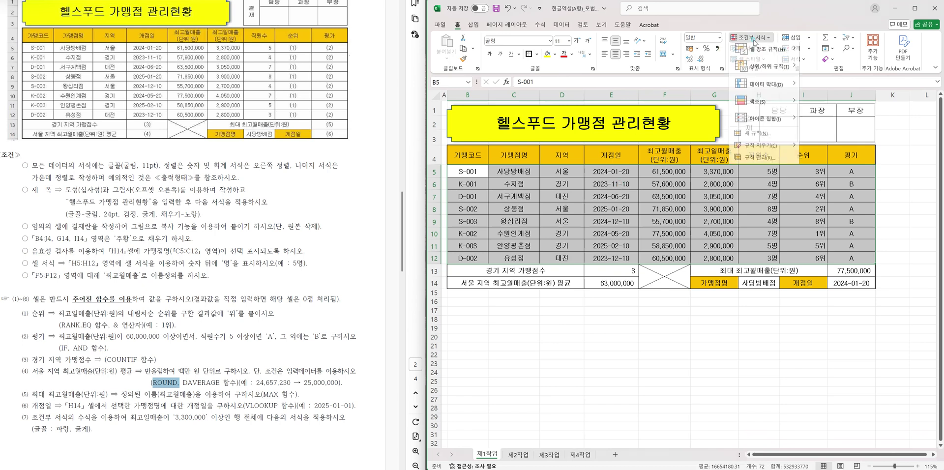
click(758, 136)
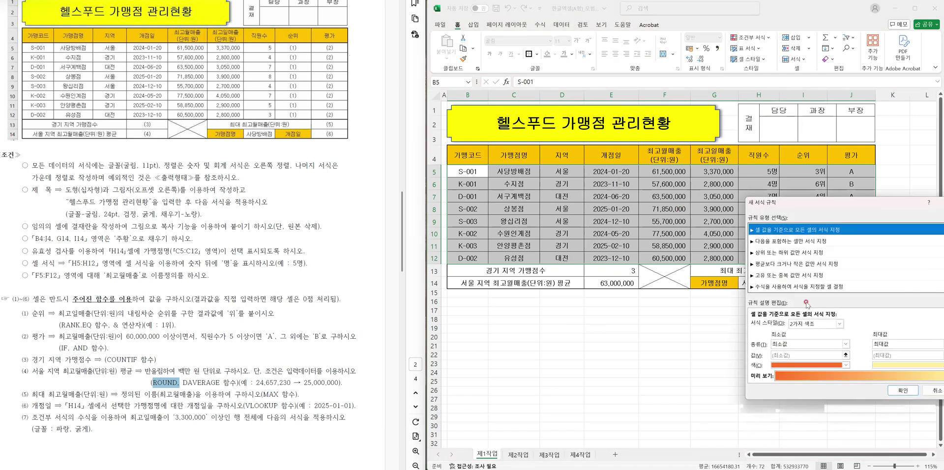
click(808, 287)
drag(811, 203, 659, 121)
click(667, 241)
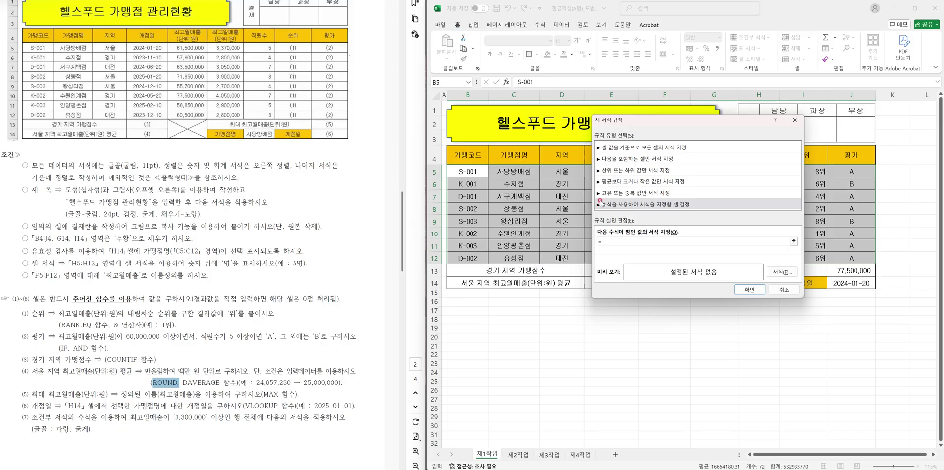
drag(681, 120, 436, 109)
click(699, 176)
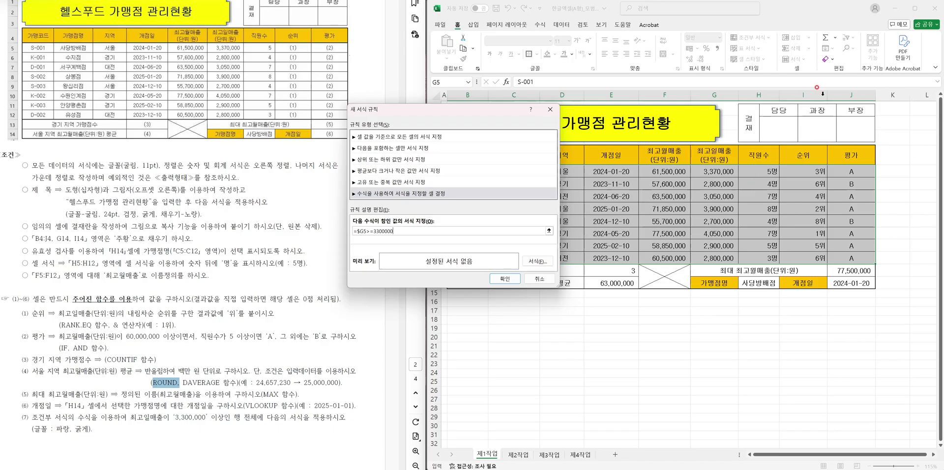
Step: Give the conditional formatting rule a bold, blue font and apply it to the data rows
click(538, 261)
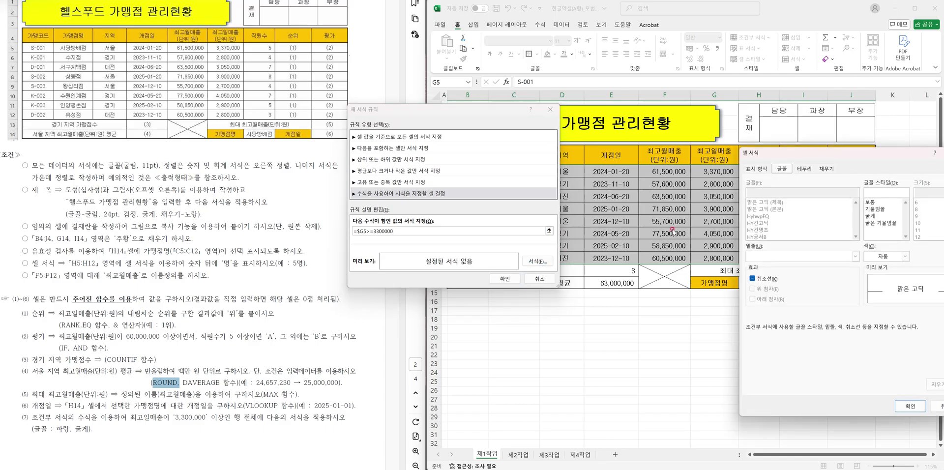
click(872, 216)
click(906, 256)
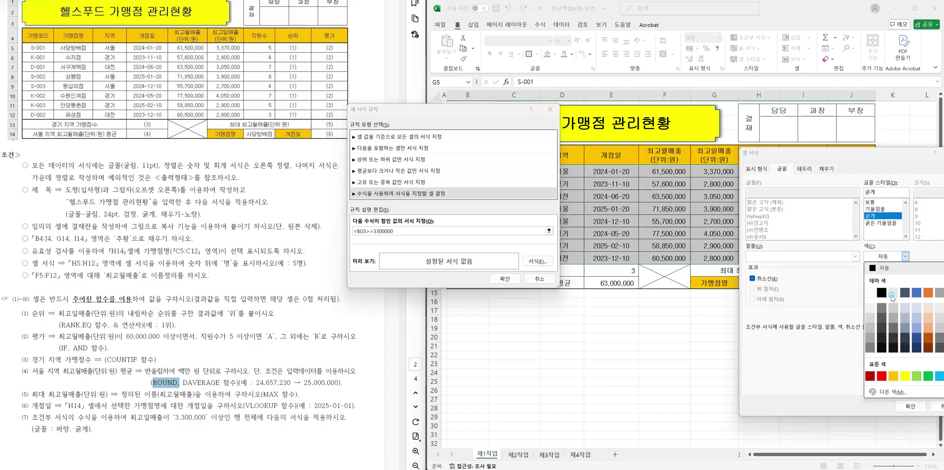
click(939, 376)
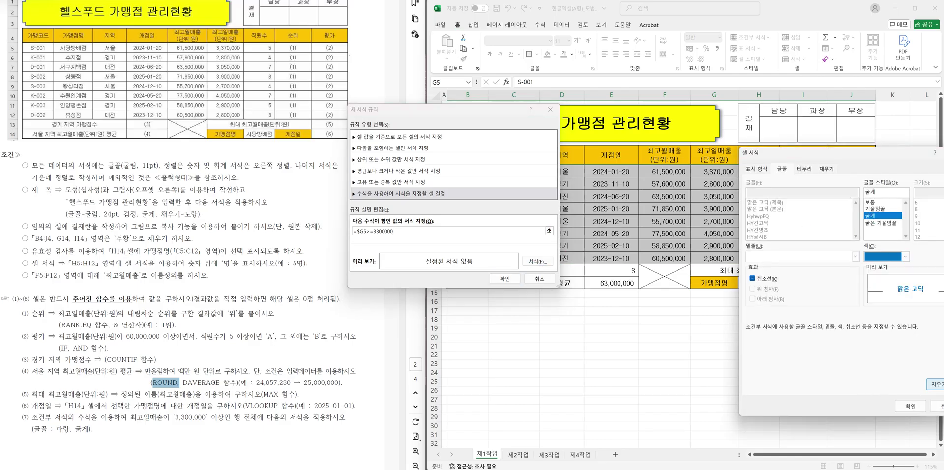
click(907, 407)
click(505, 279)
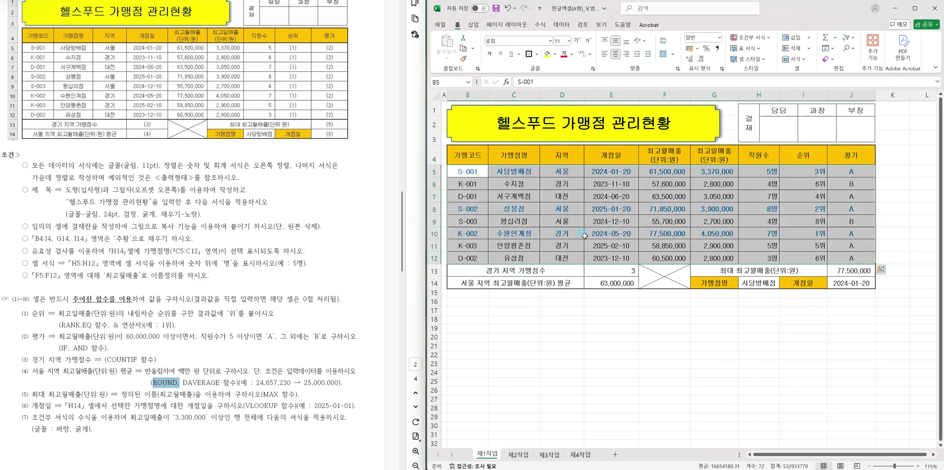
click(686, 369)
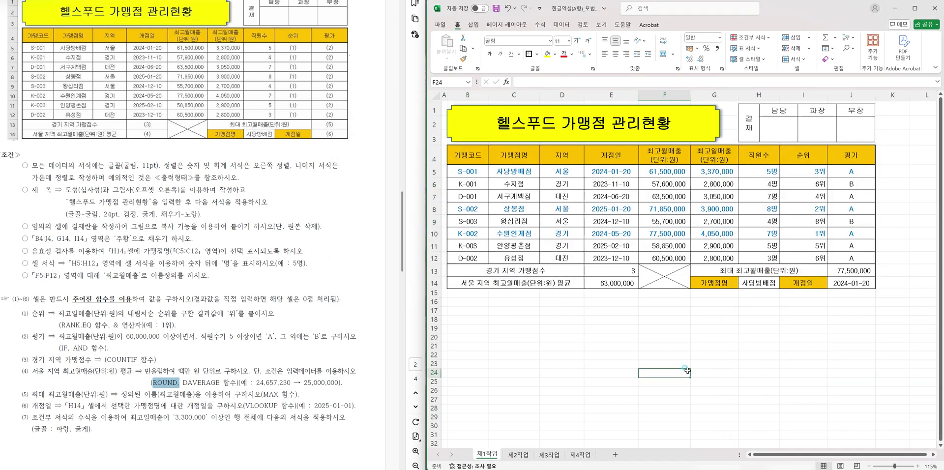
Step: Switch to the 커피 아지트 체인점 관리현황 workbook, enter =RIGHT(B5,1) in I5 and fill it down to I12
click(894, 12)
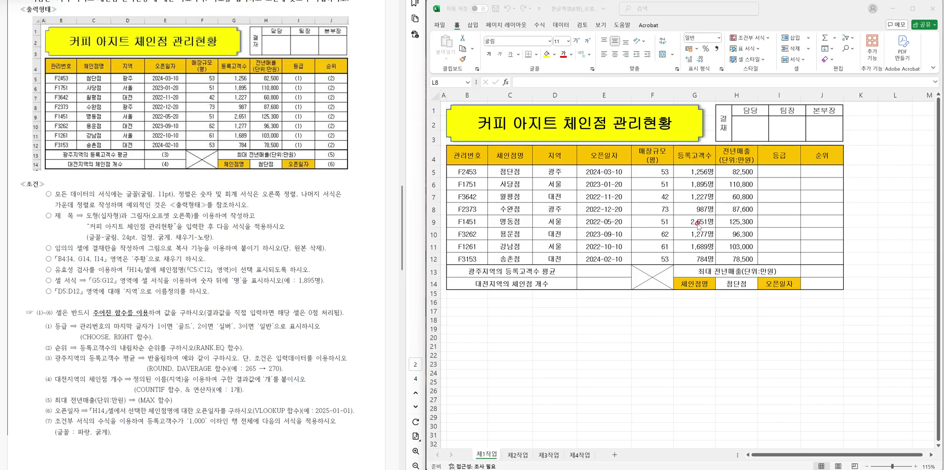
click(789, 175)
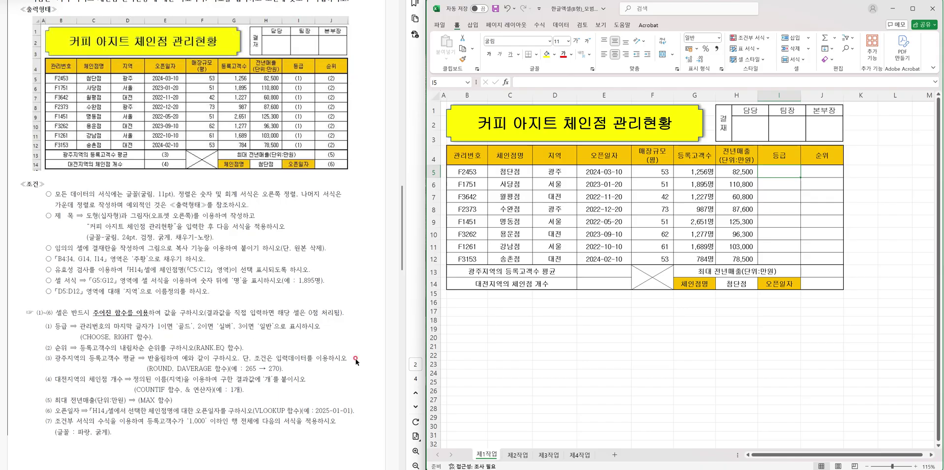
text(=RIGHT()
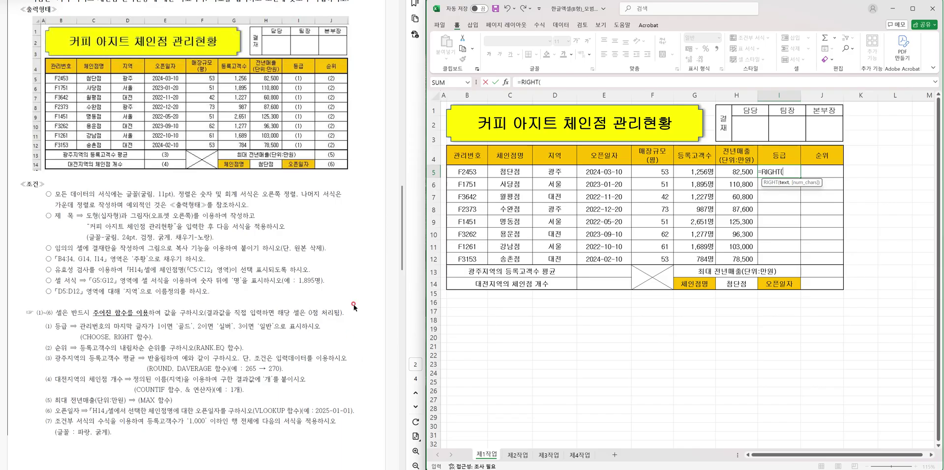
click(476, 172)
text(,)
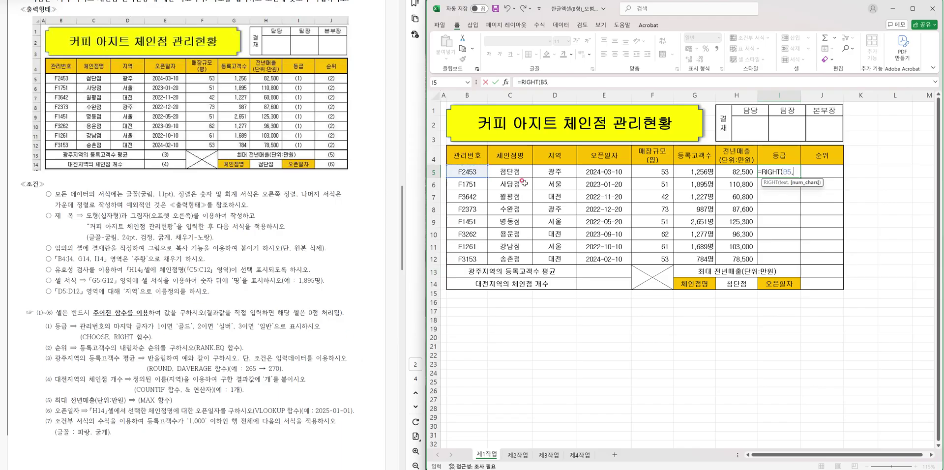
text(1))
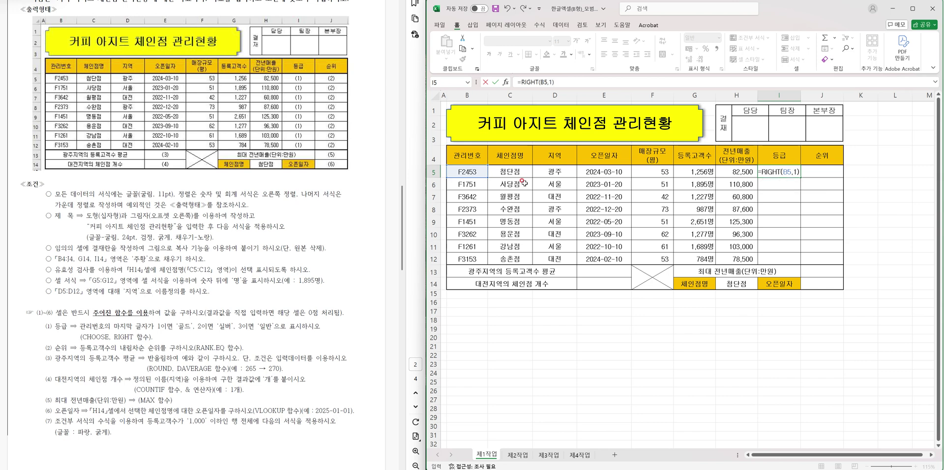
key(Return)
click(781, 168)
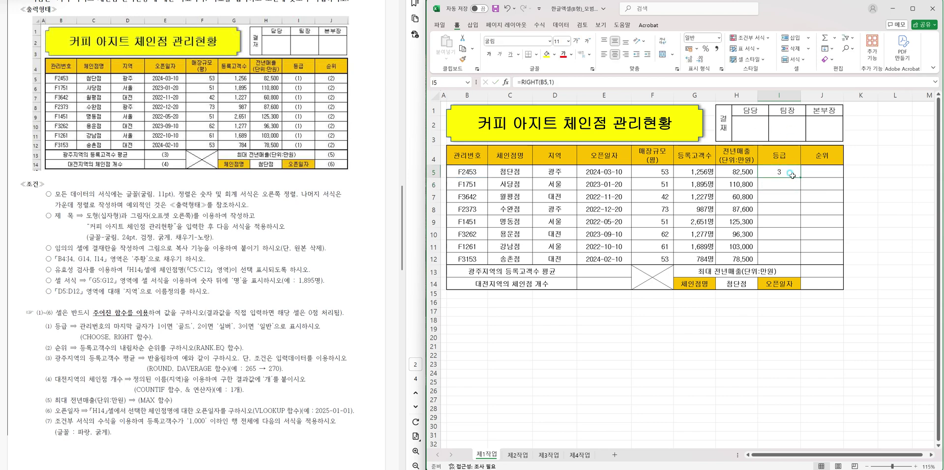
drag(802, 178, 801, 263)
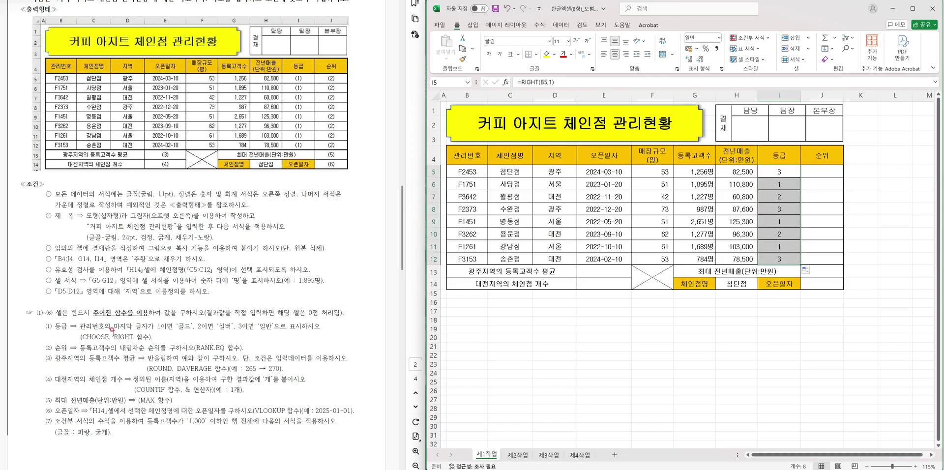
Step: Change I5 to =CHOOSE(RIGHT(B5,1),"골드","실버","일반"), fill it down to I12, and highlight condition (1) in the exam sheet
double_click(764, 176)
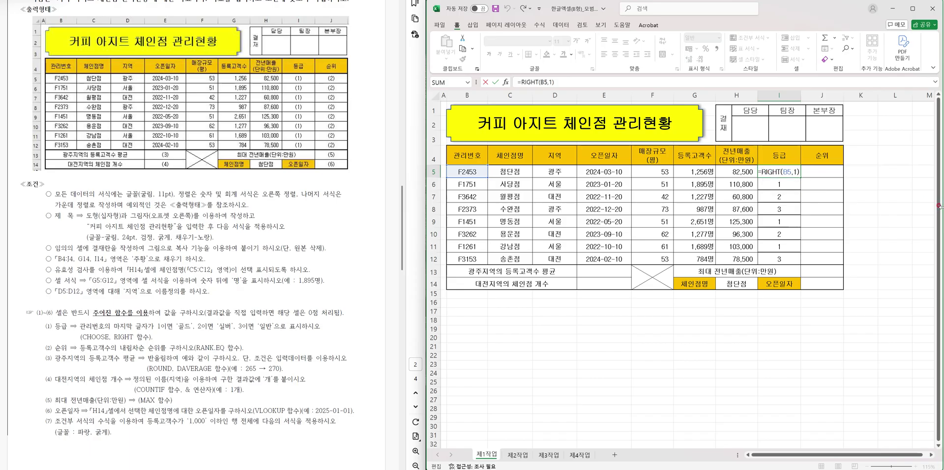
text(CHOOSE(RIGHT(B5)
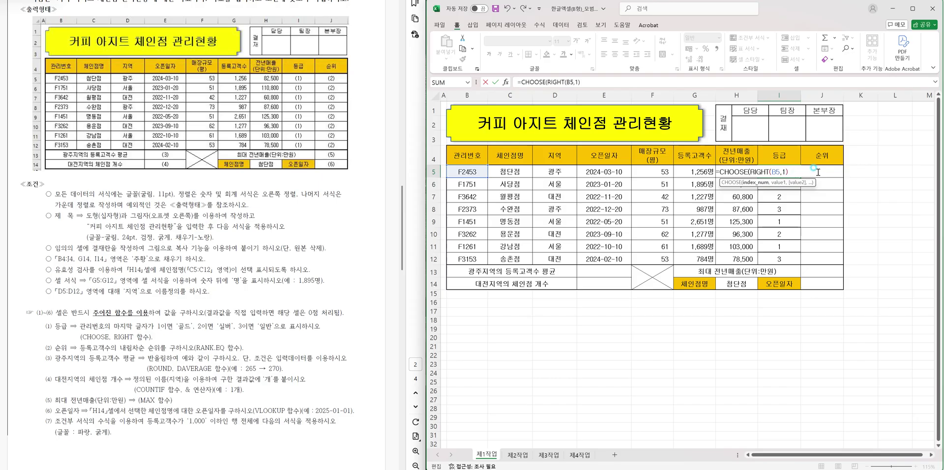
text(,1),)
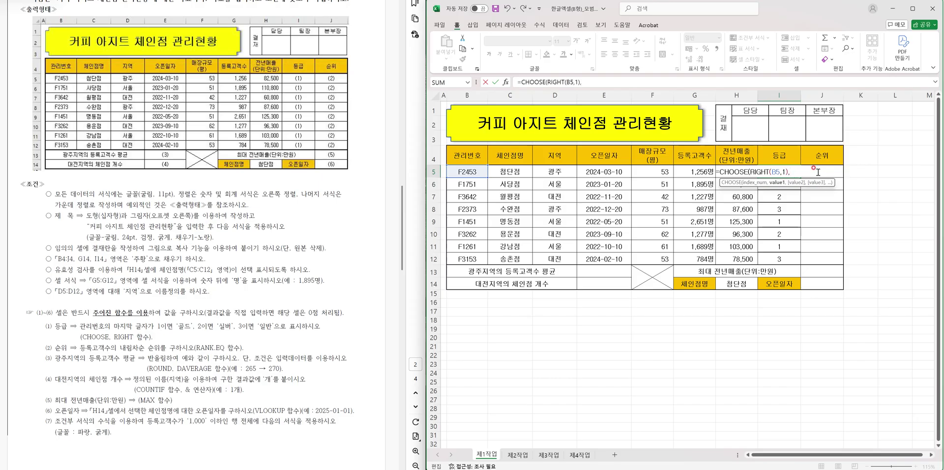
text("골드",)
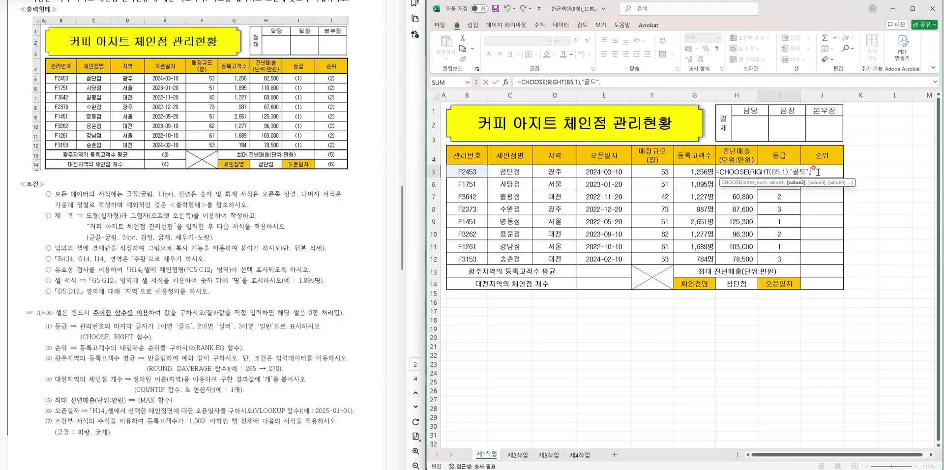
text("실버","일반")
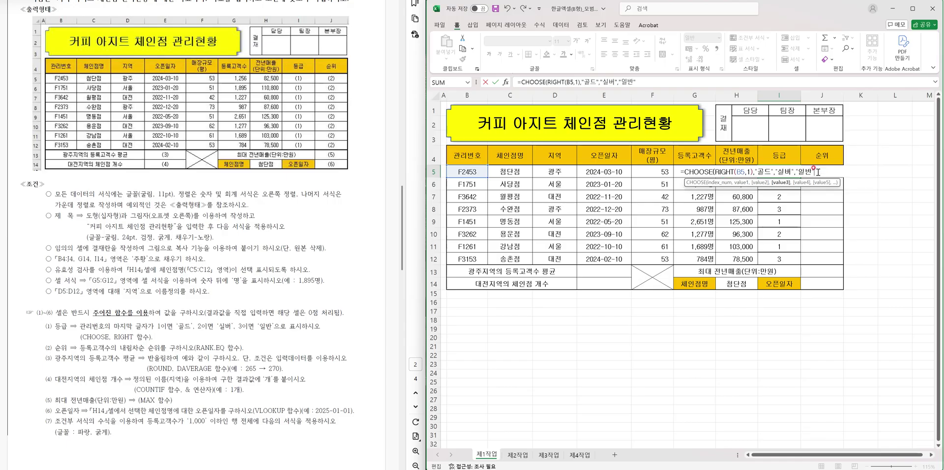
text())
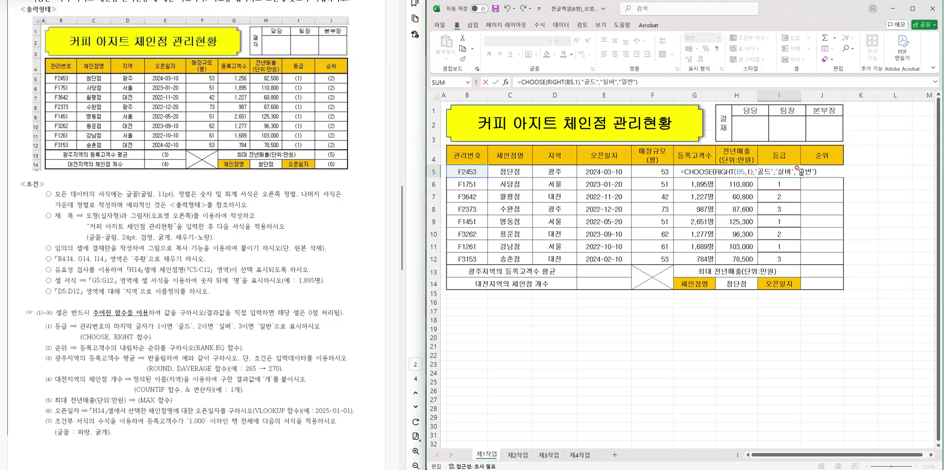
key(ctrl+Return)
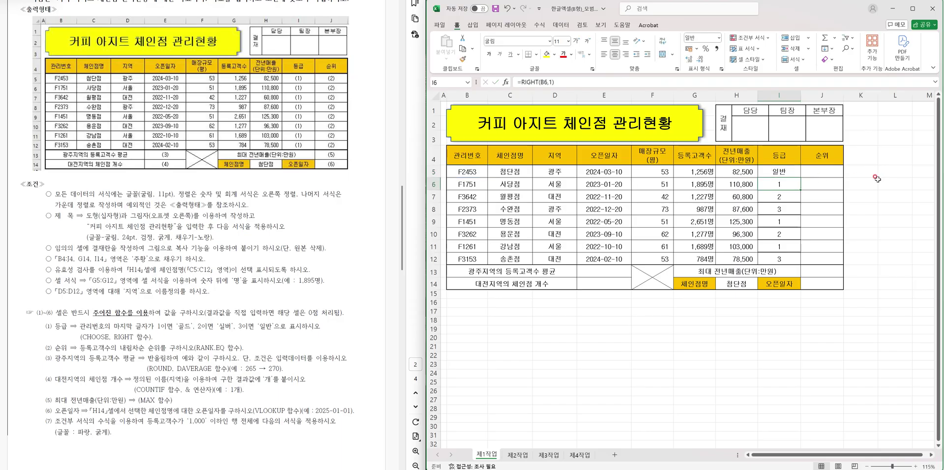
drag(800, 178, 801, 262)
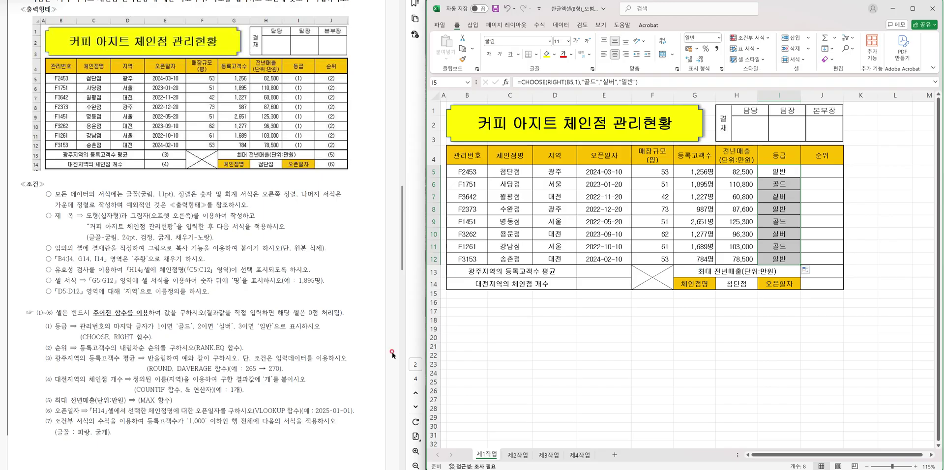
drag(79, 326, 166, 337)
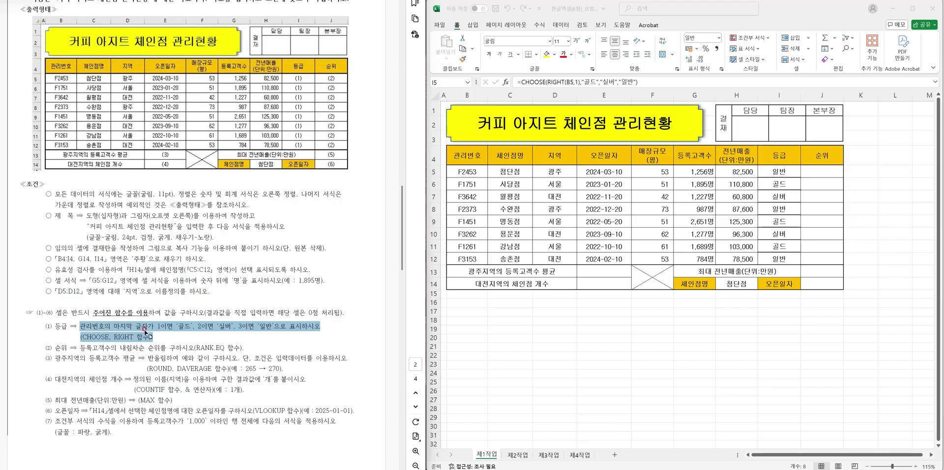
Step: Enter =RANK.EQ(G5,$G$5:$G$12,0) in J5 to rank the registered customers in descending order, and fill it down to J12
click(176, 333)
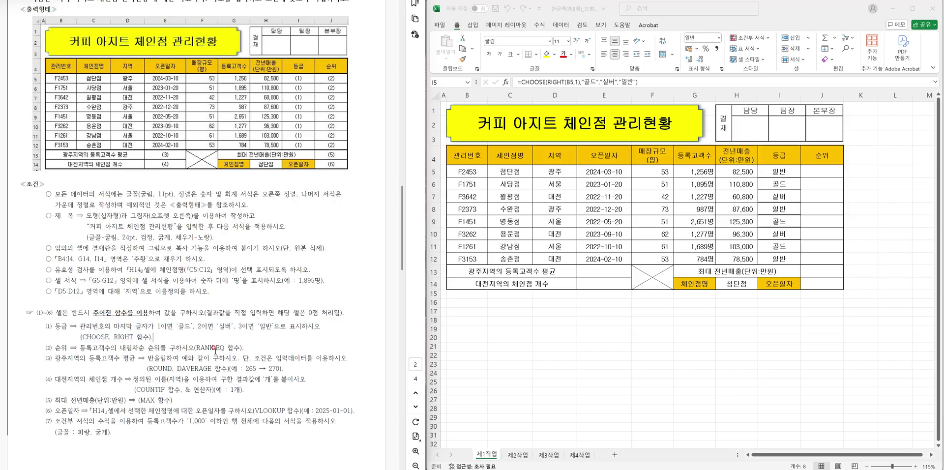
click(824, 175)
click(825, 175)
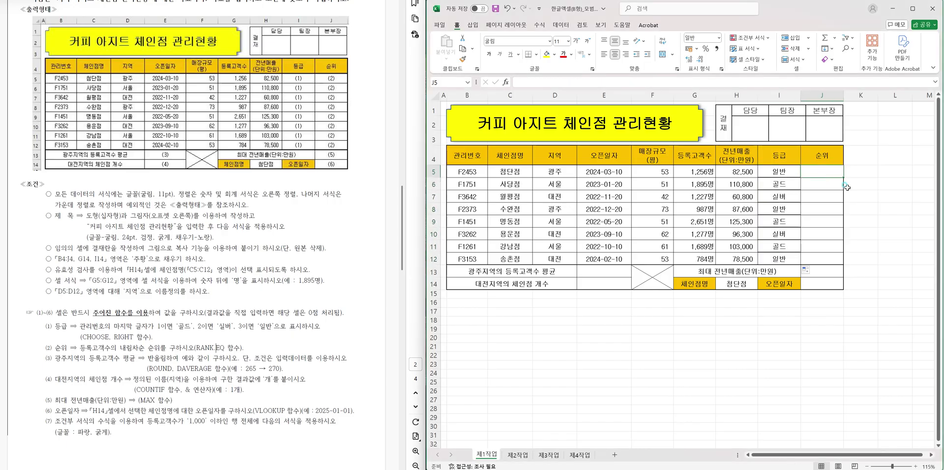
text(=ㄱ)
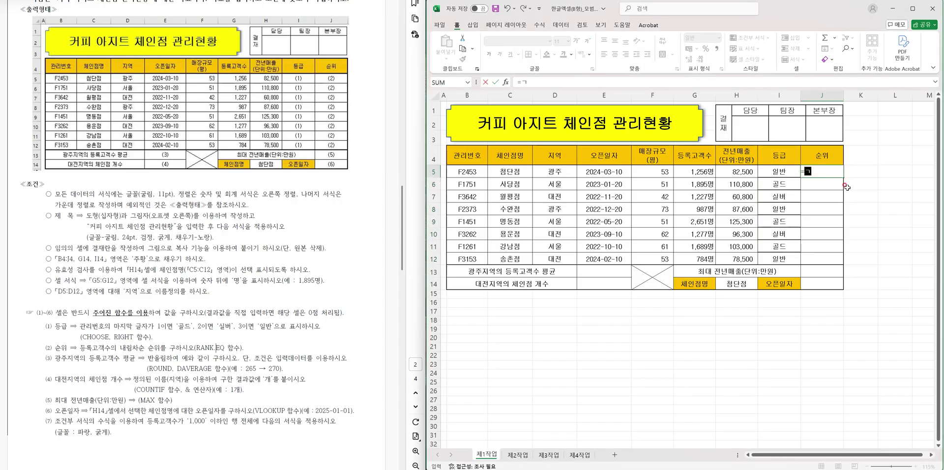
key(BackSpace)
text(rank.e)
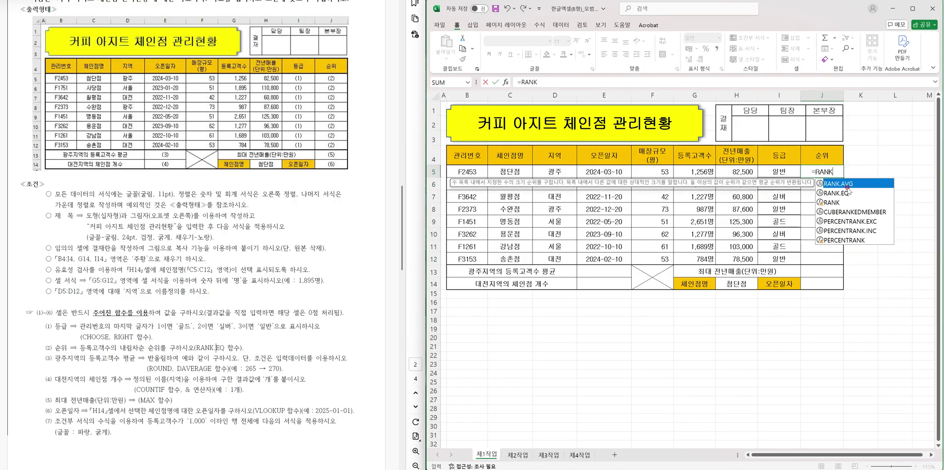
key(Tab)
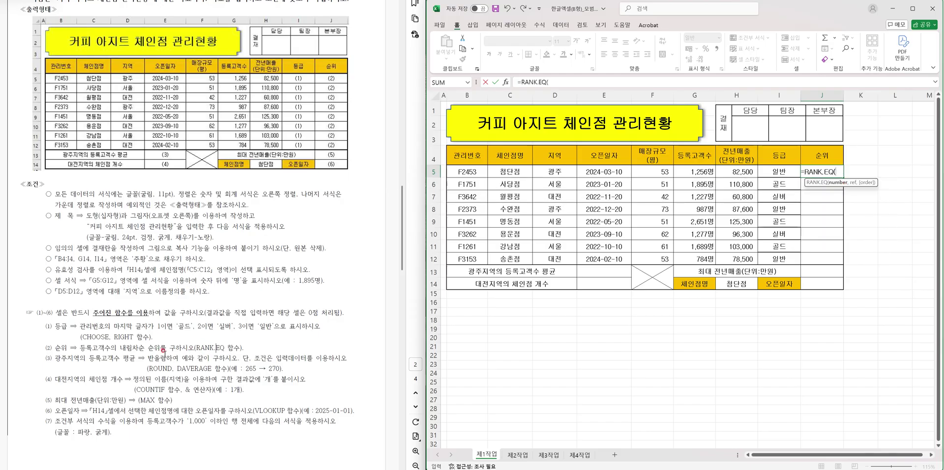
click(708, 170)
text(,)
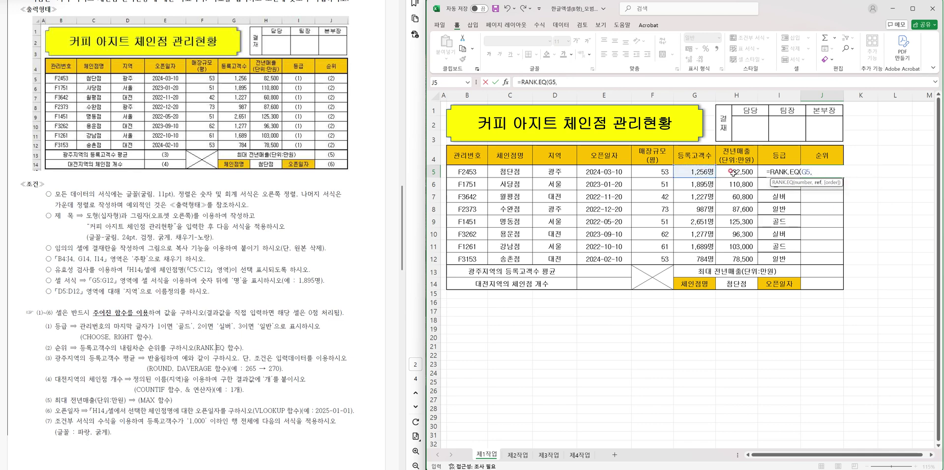
drag(693, 257, 692, 171)
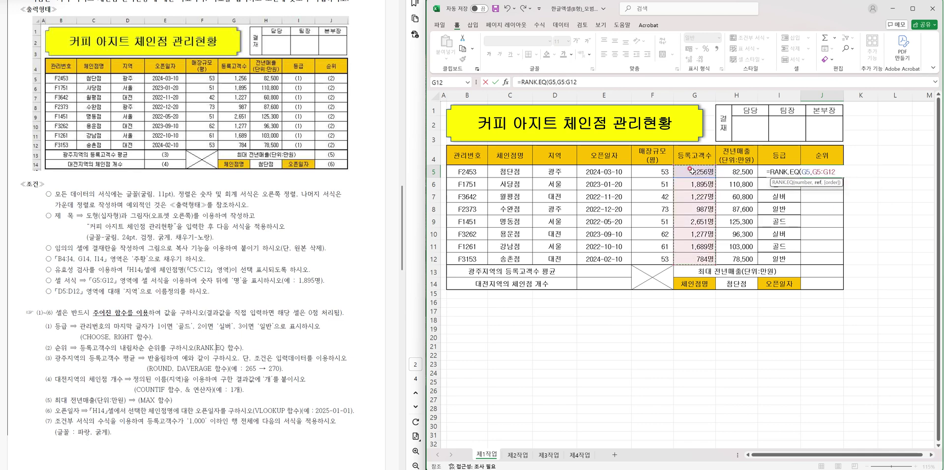
key(F4)
text(,0)
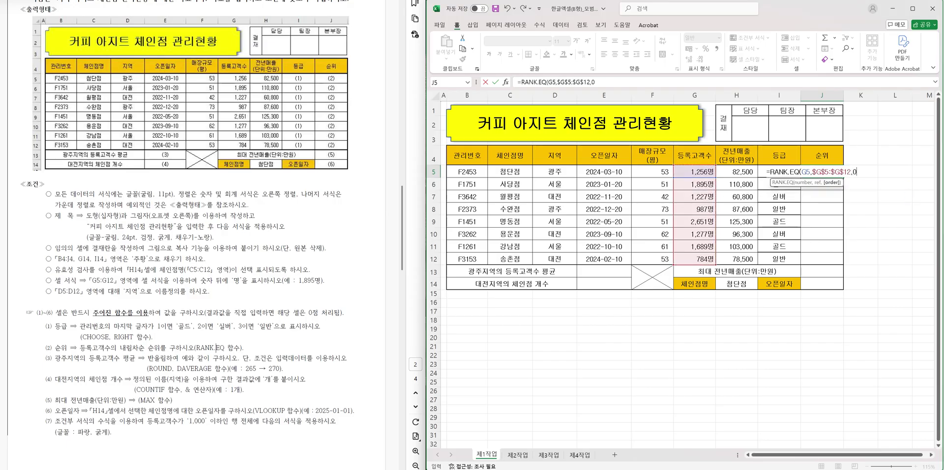
text())
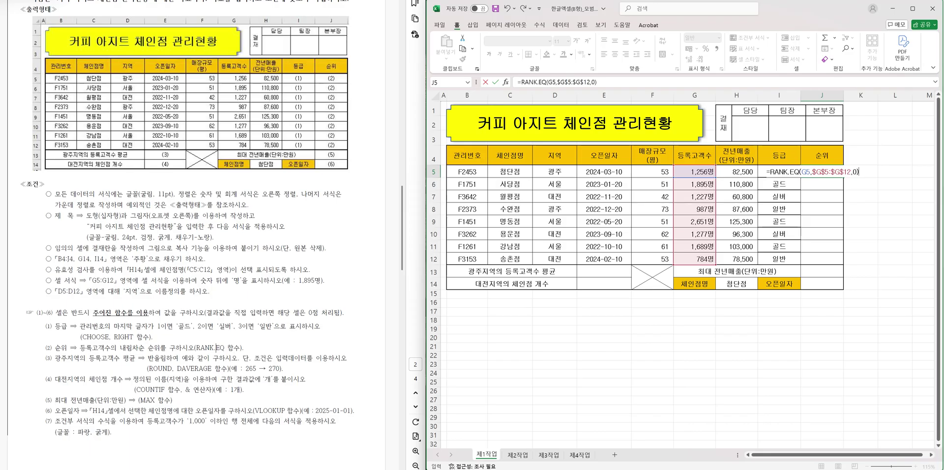
key(Return)
click(811, 169)
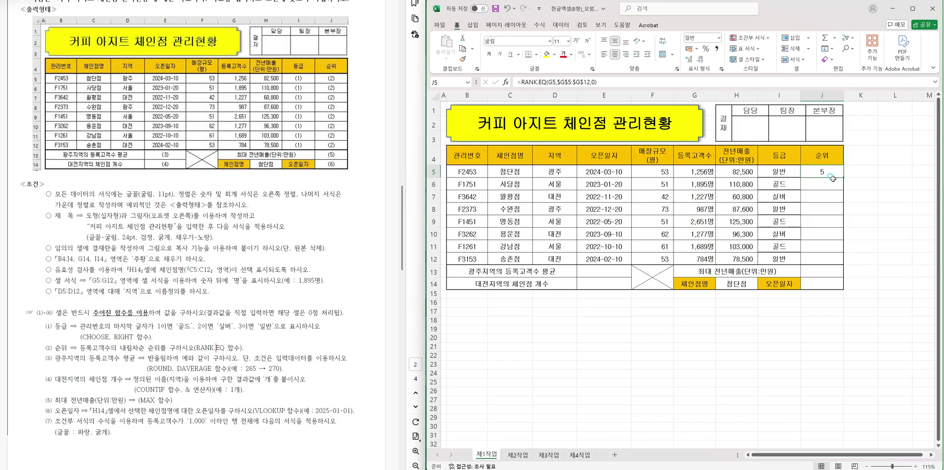
drag(842, 191, 833, 260)
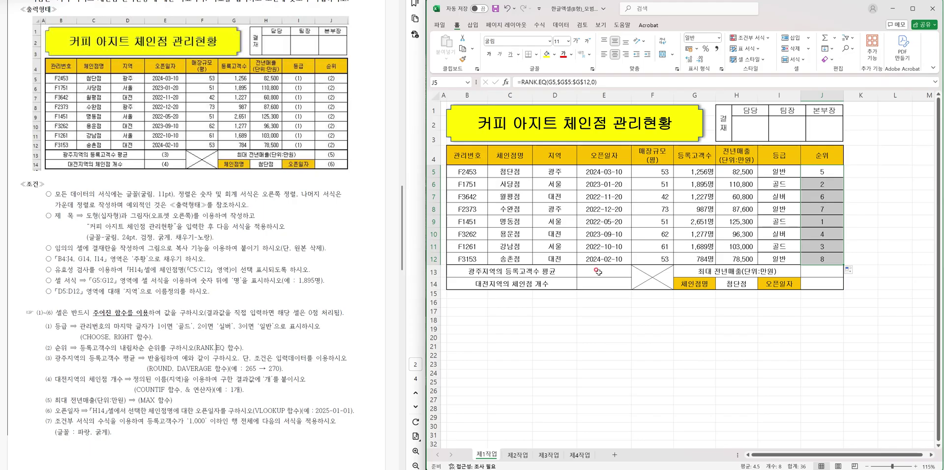
Step: Enter =DAVERAGE(B4:H12,G4,D4:D5) in E13 to average the registered customers of the 광주 region
double_click(598, 271)
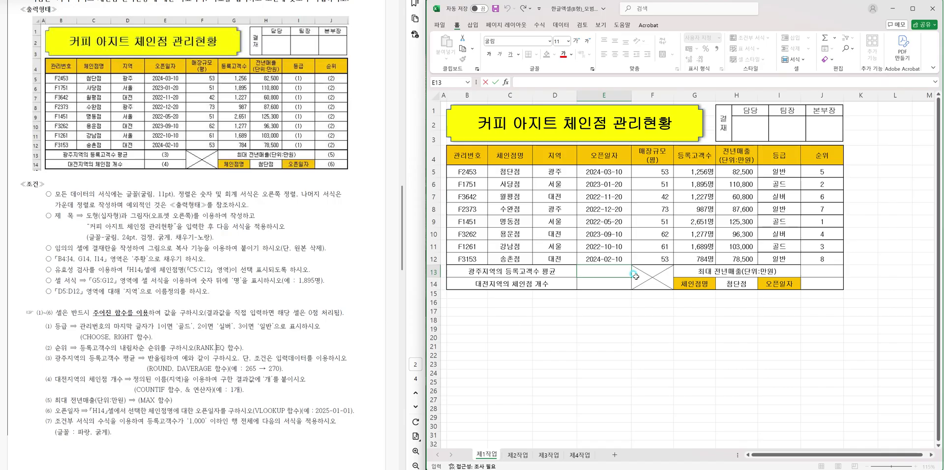
text(=ㅇㅁ)
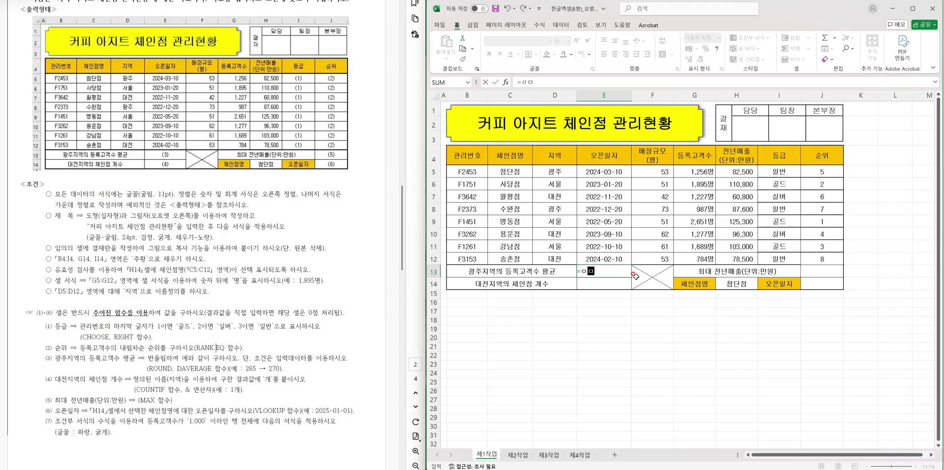
text(ㅇㅁ)
text(DAVE)
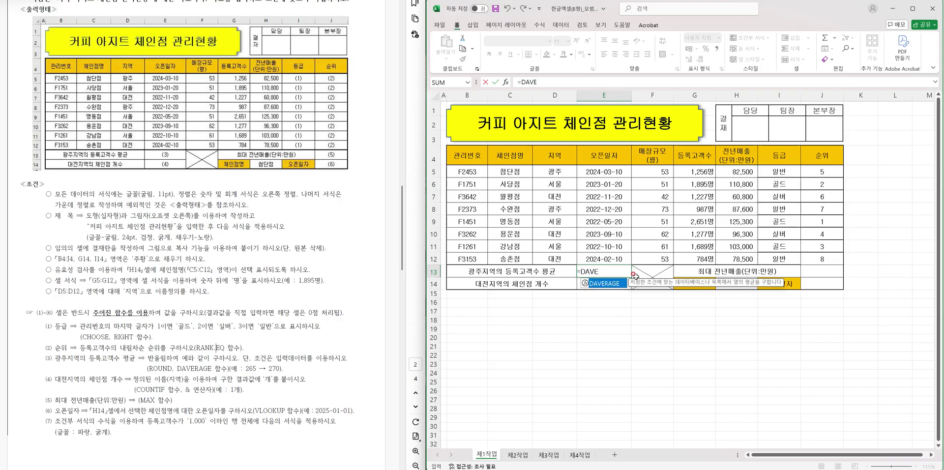
text(R)
key(Tab)
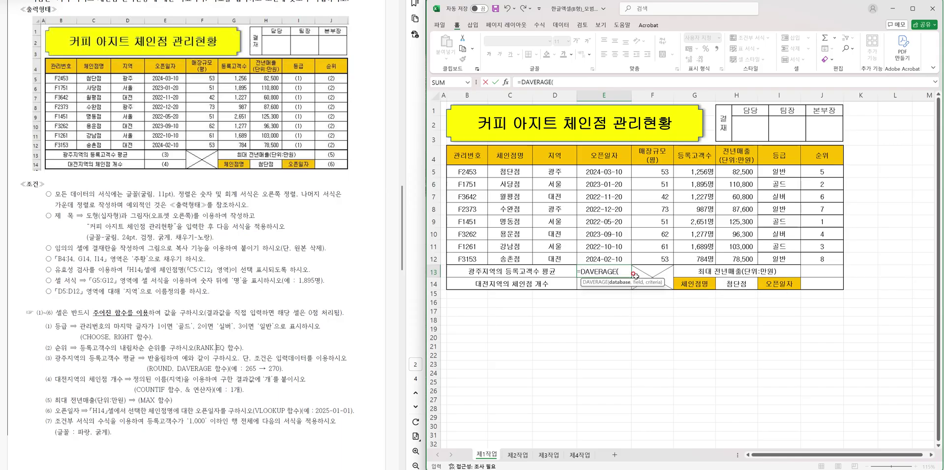
drag(458, 151, 722, 260)
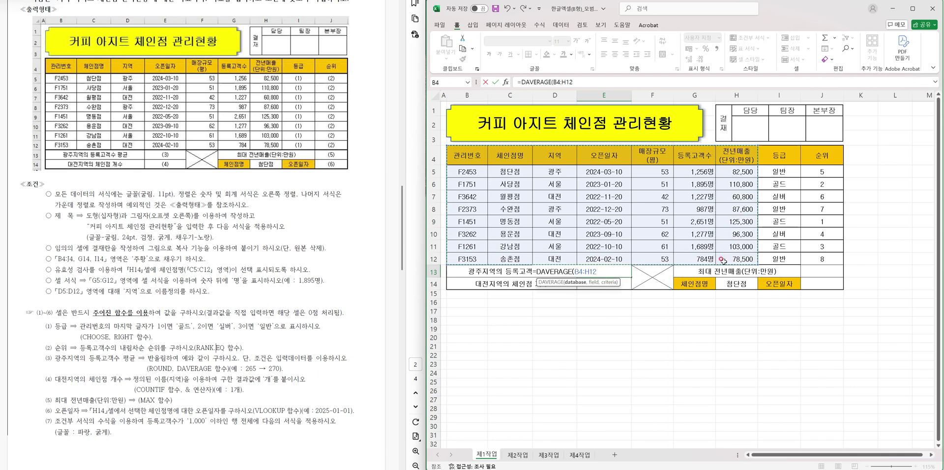
text(,)
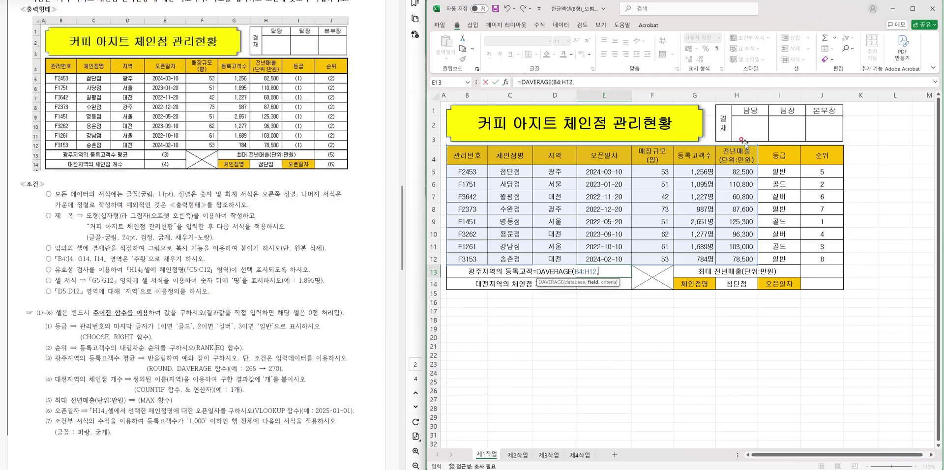
click(706, 155)
text(,)
click(557, 160)
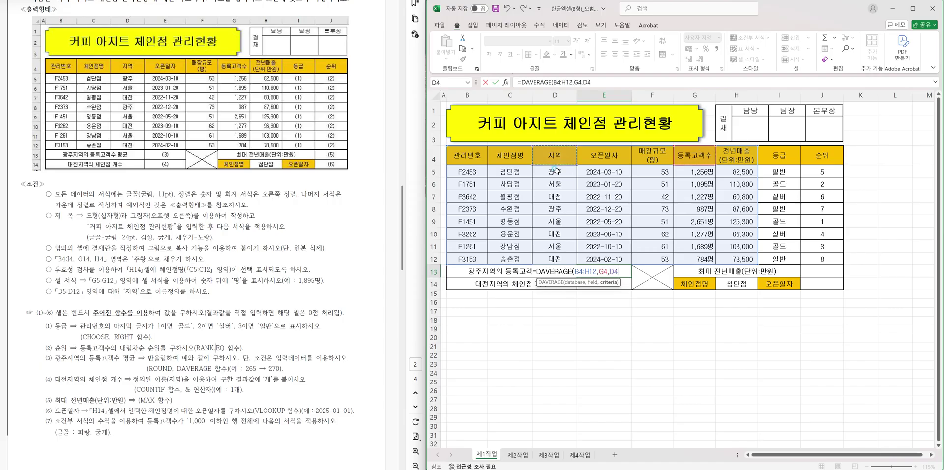
drag(556, 171, 556, 172)
text())
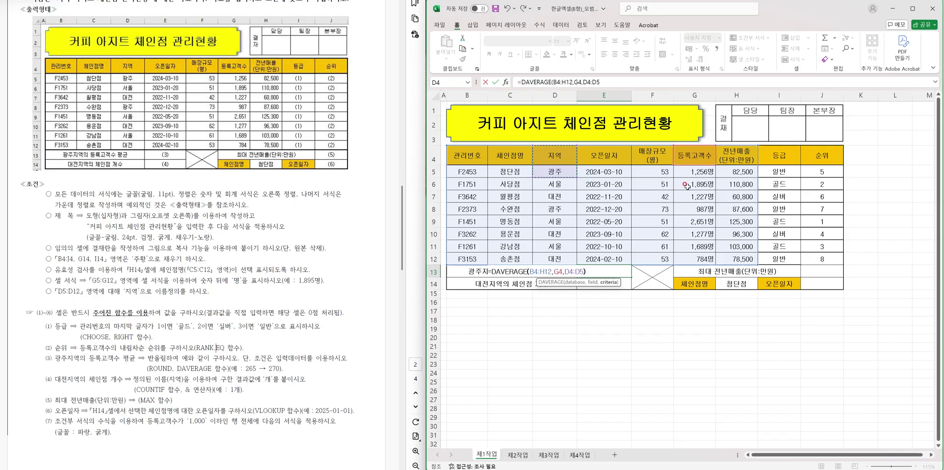
key(Return)
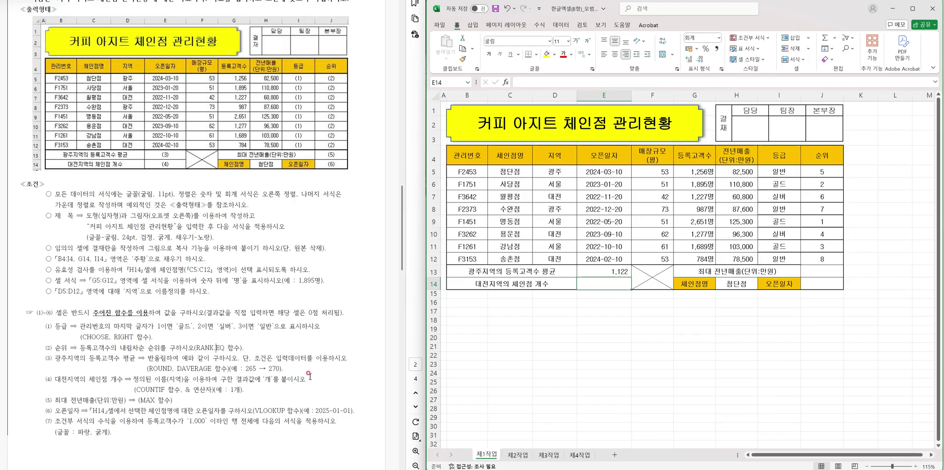
Step: Wrap the E13 average in ROUND with -1 digits, making it =ROUND(DAVERAGE(B4:H12,G4,D4:D5),-1)
double_click(609, 270)
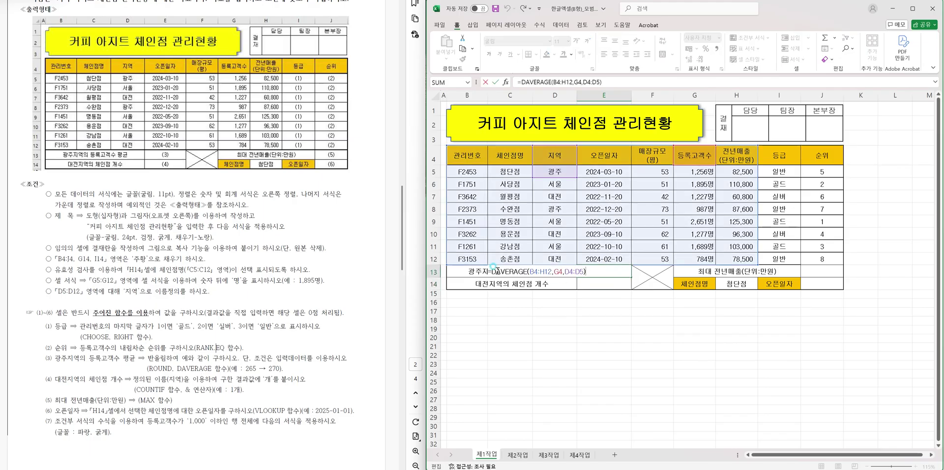
text(ro)
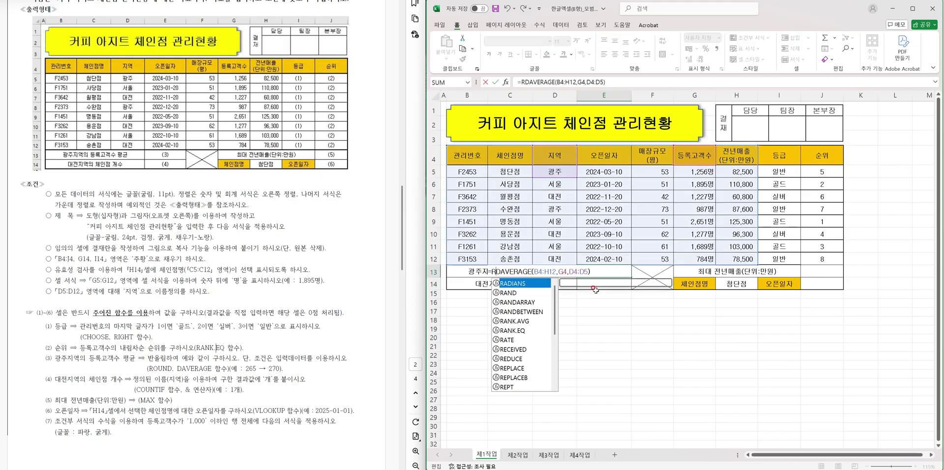
key(Tab)
key(BackSpace)
key(BackSpace)
key(BackSpace)
key(BackSpace)
key(BackSpace)
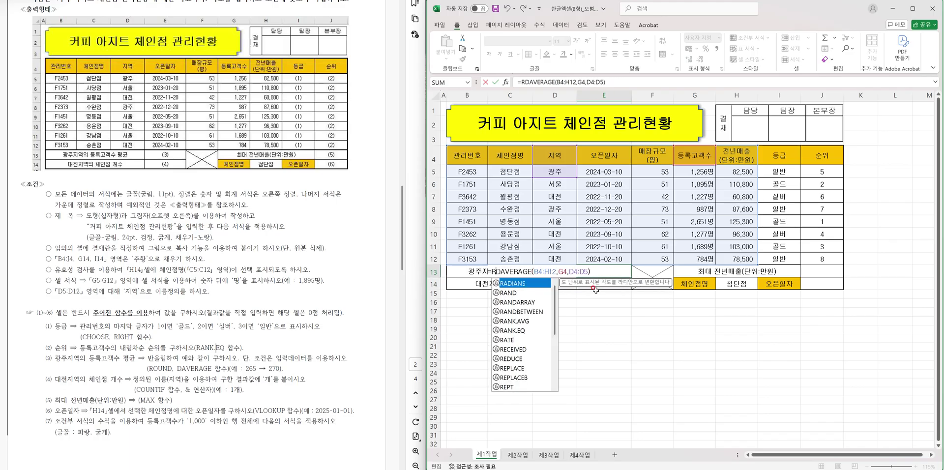
text(ou)
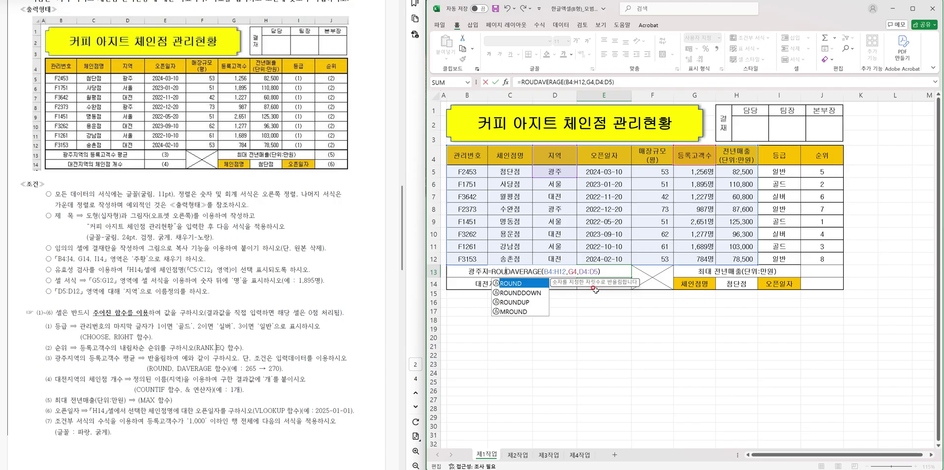
key(Tab)
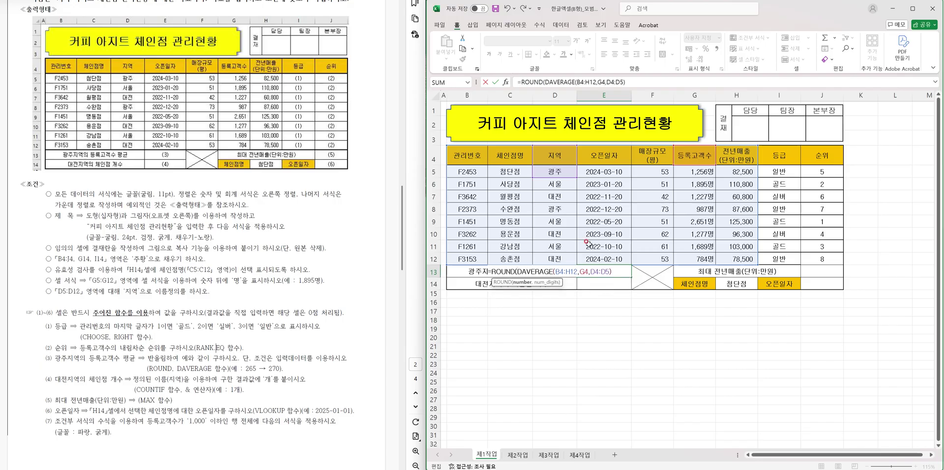
text(,-1))
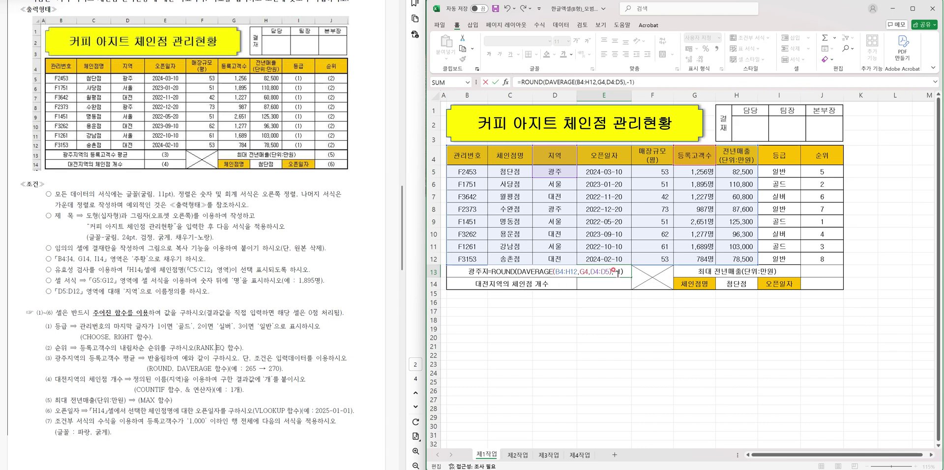
key(Return)
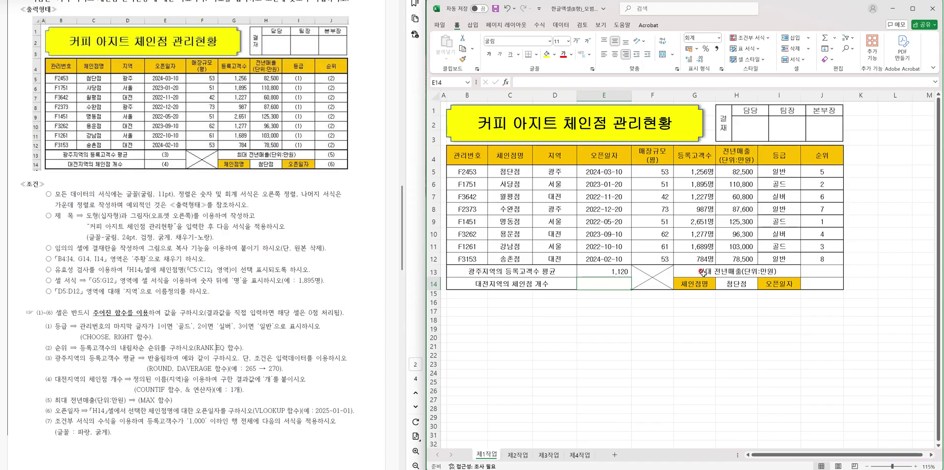
Step: Enter =COUNTIF(지역,"대전") in E14 to count the 대전 stores using the defined name 지역
text(=)
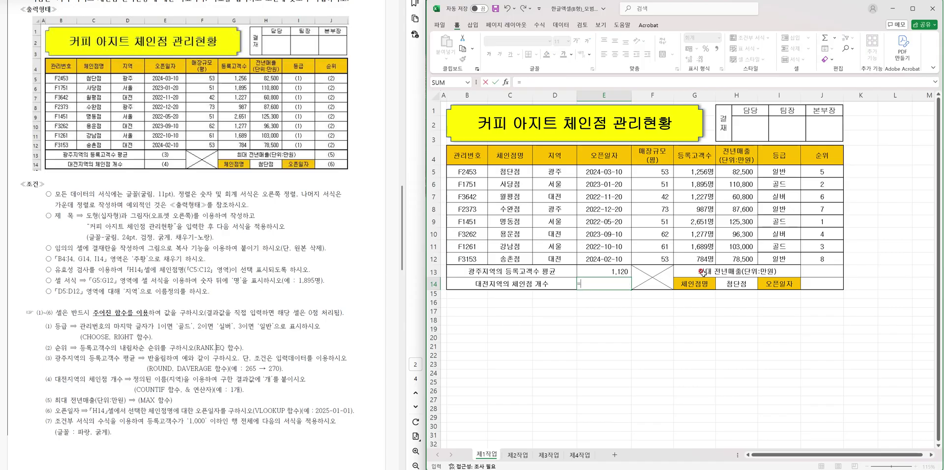
text(COUNT)
key(Down)
key(Down)
key(Down)
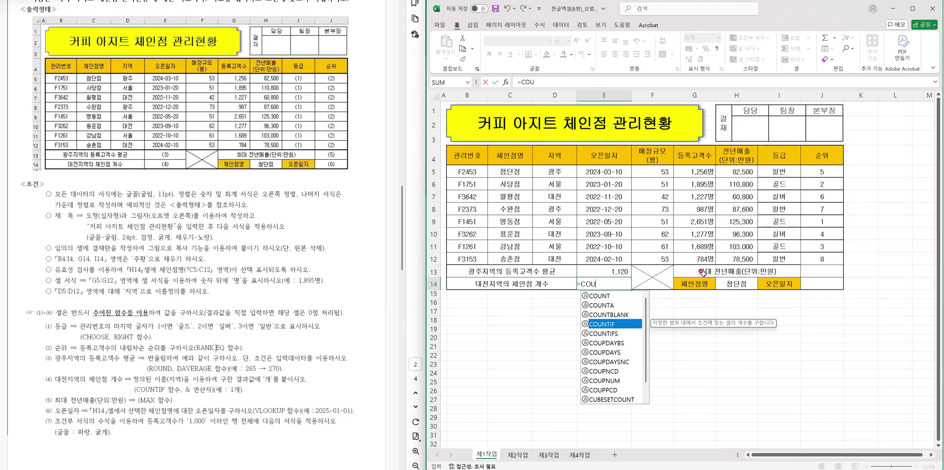
key(Tab)
drag(556, 172, 557, 261)
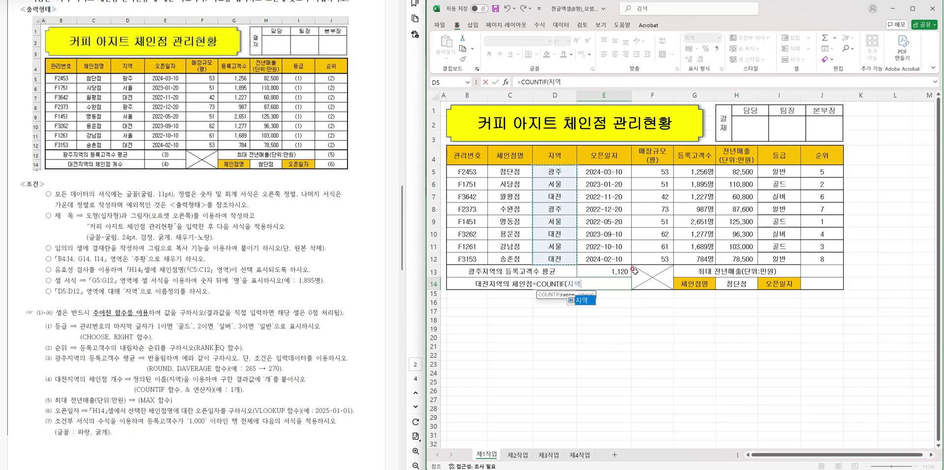
text(,"ㄷ)
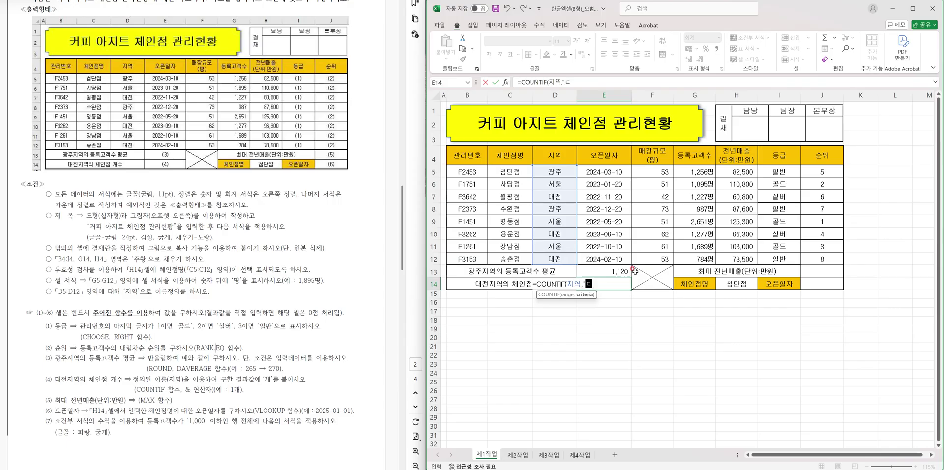
text(대전"))
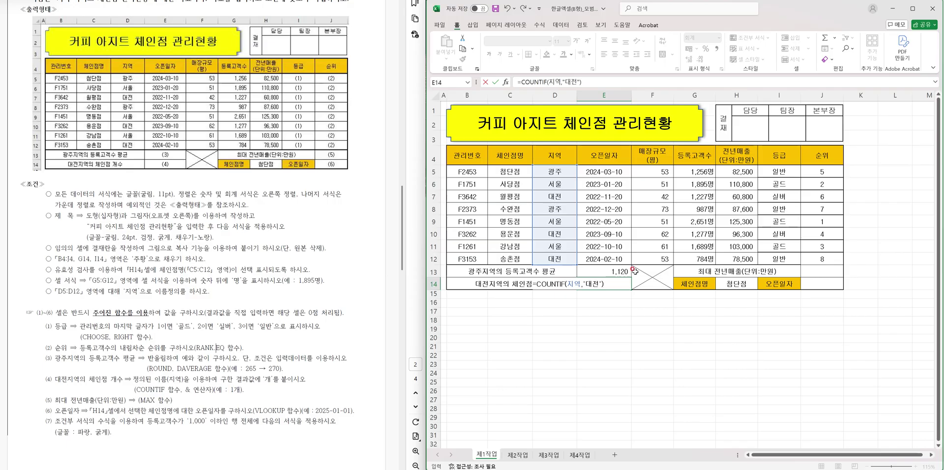
key(Return)
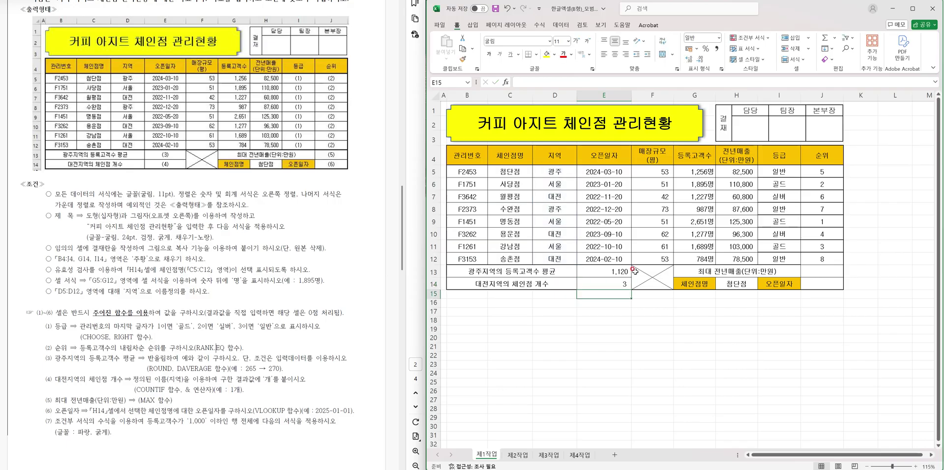
Step: Append &"개" to the COUNTIF formula in E14 to add the unit after the count
click(612, 284)
double_click(611, 285)
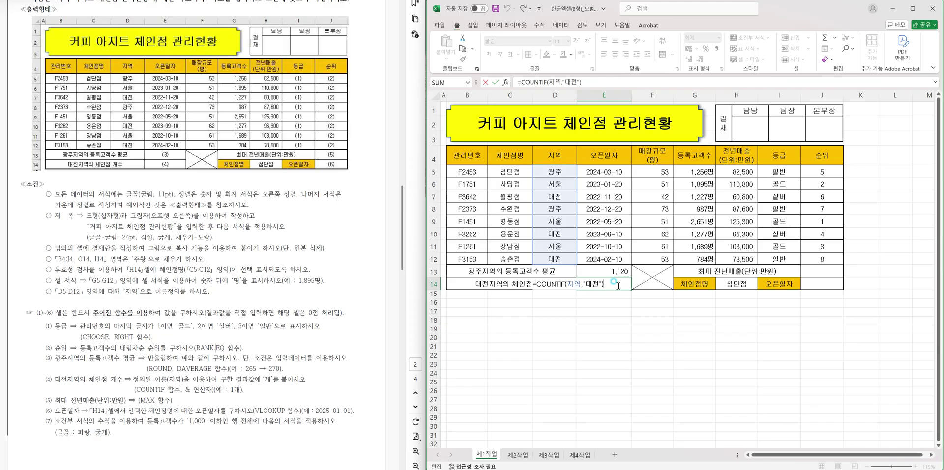
text(&)
key(BackSpace)
key(BackSpace)
text(ㄱㅐ")
key(Return)
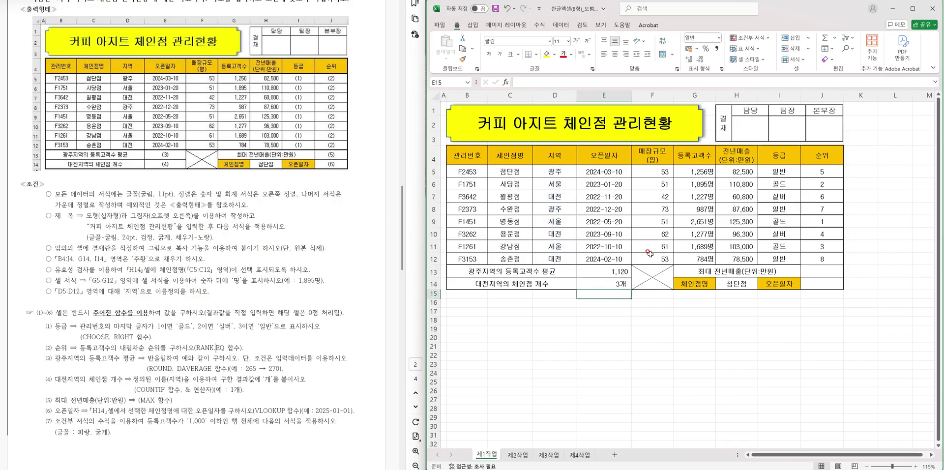
Step: Enter =MAX(H5:H12) in J13 to return the highest 전년매출
click(817, 272)
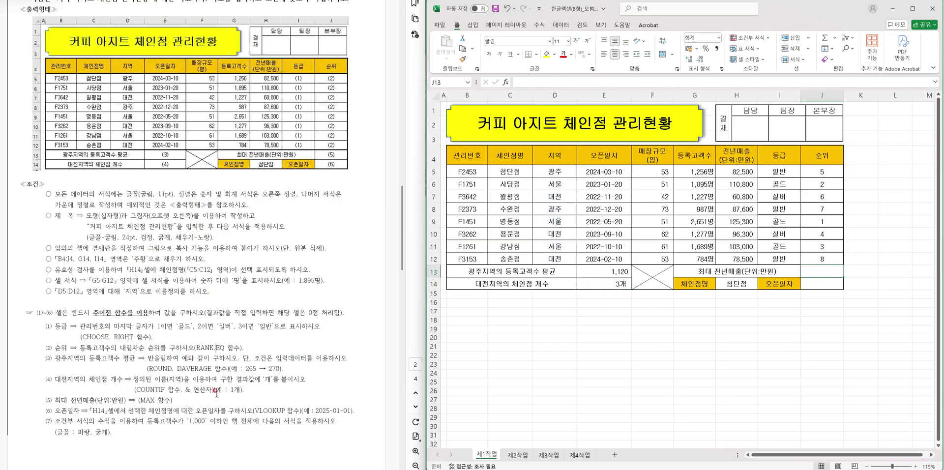
text(=MAX()
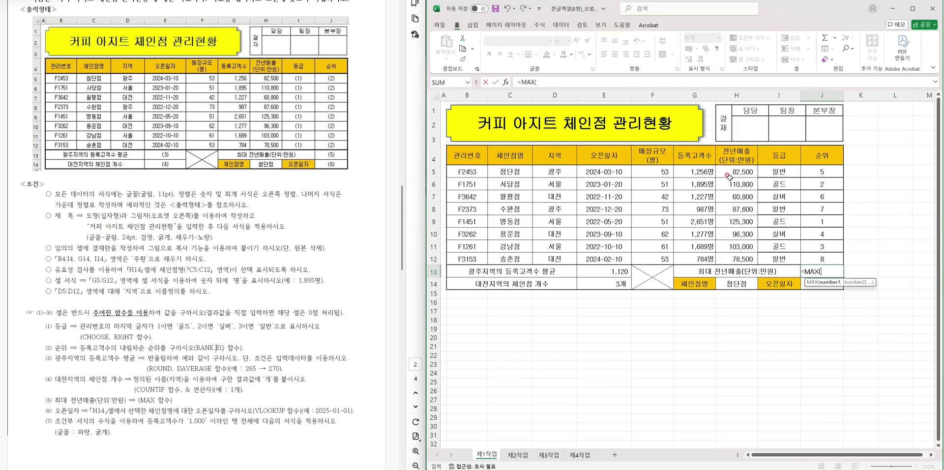
drag(735, 173, 738, 258)
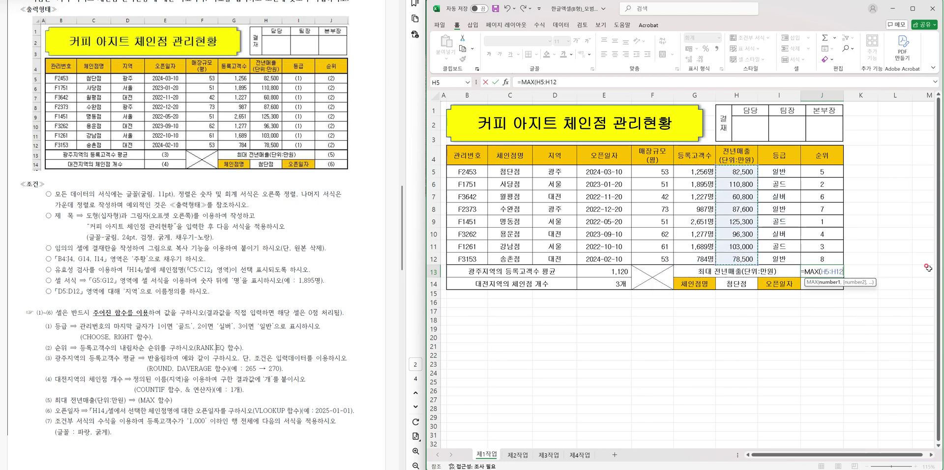
text())
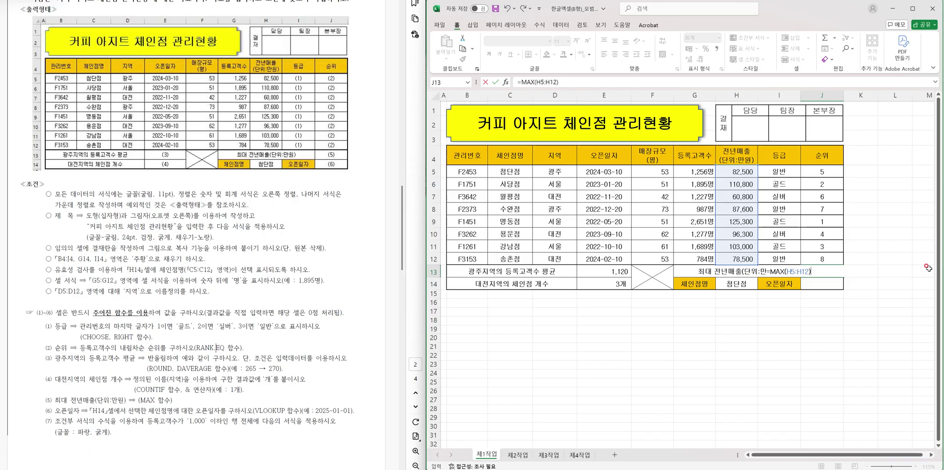
key(Return)
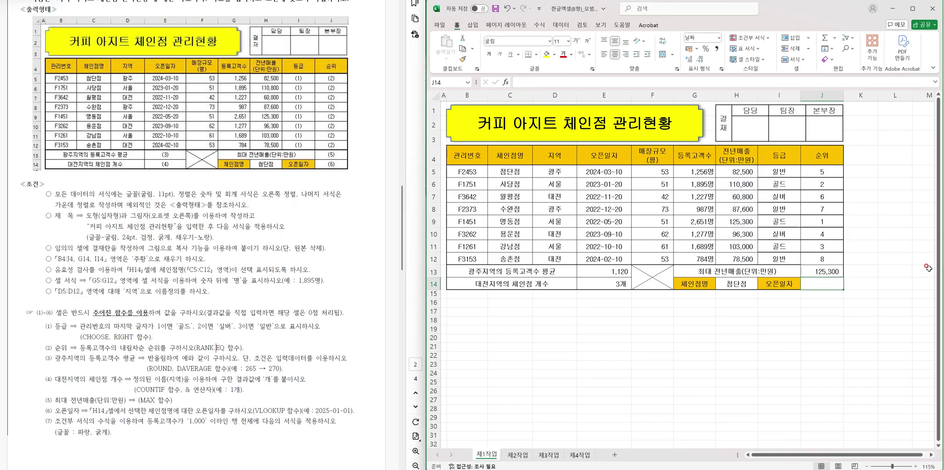
Step: Enter =VLOOKUP(H14,C4:E12,3,FALSE) in J14 to look up the 오픈일자 of the store chosen in H14
text(=VLOOKUP()
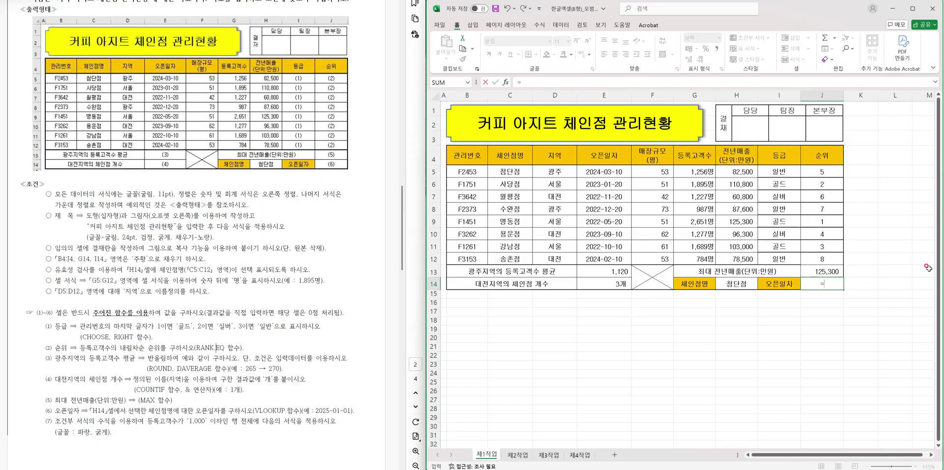
click(735, 282)
text(,)
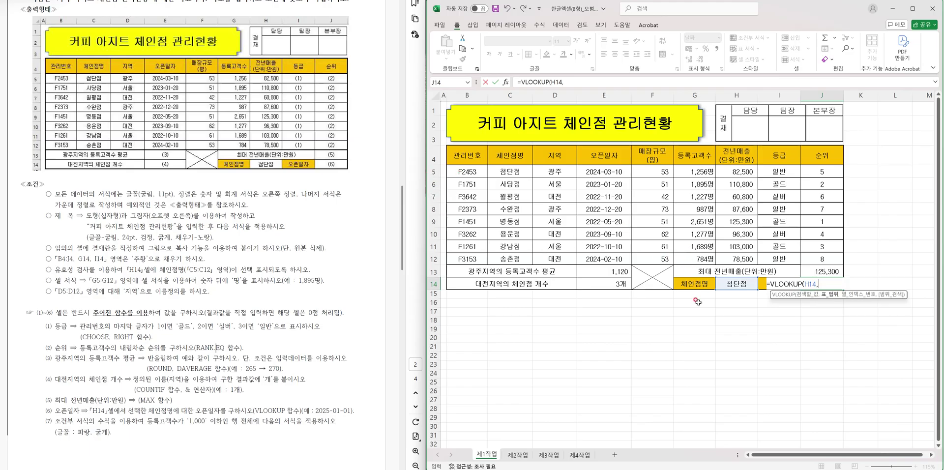
drag(511, 152, 599, 254)
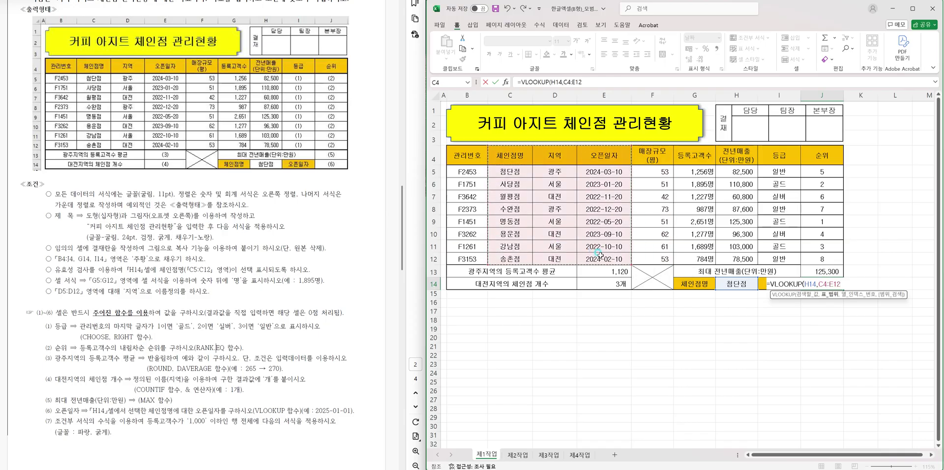
text(,)
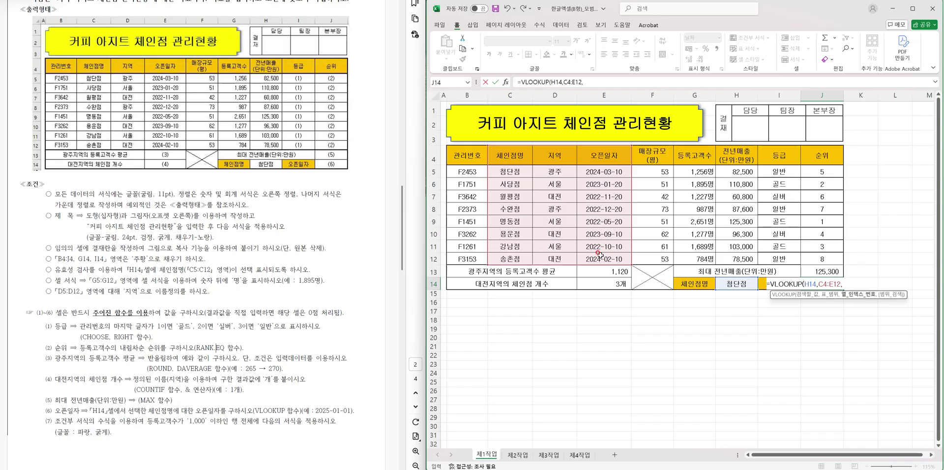
text(3,)
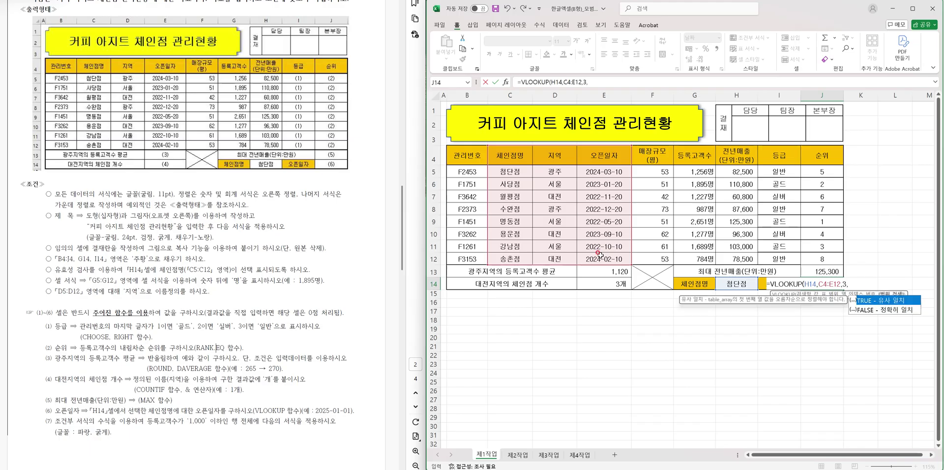
click(895, 310)
double_click(895, 310)
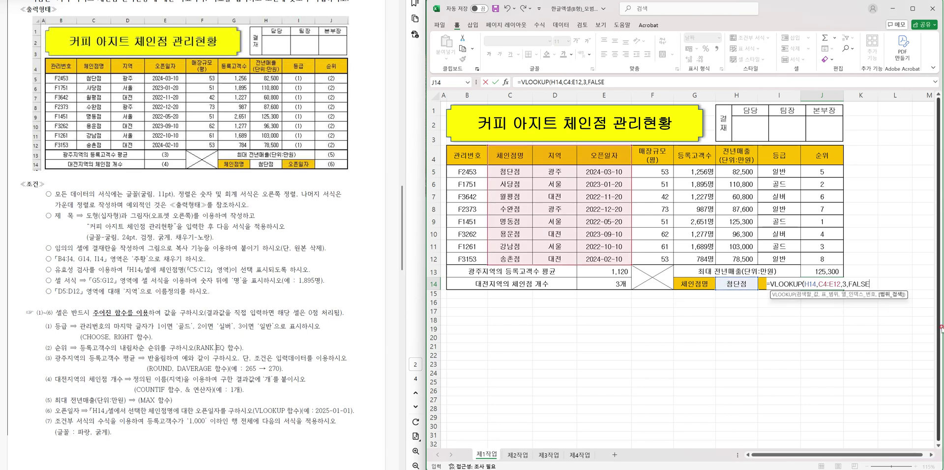
key(Return)
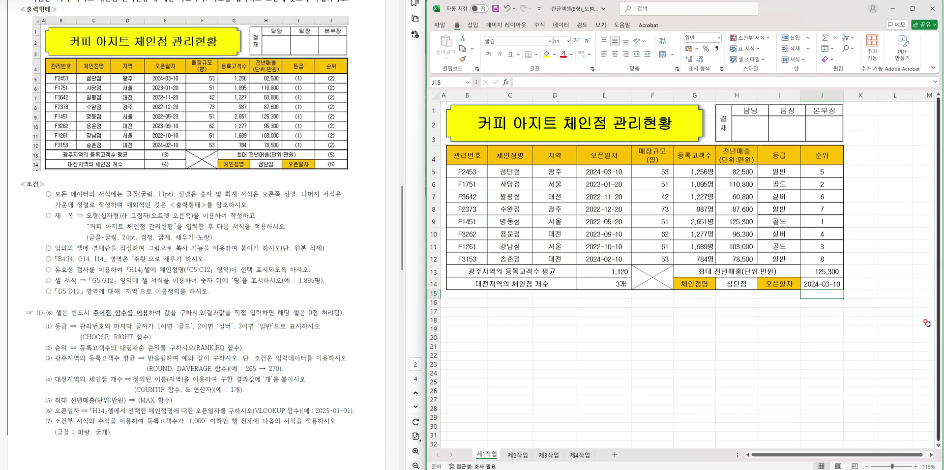
Step: Apply all borders and a thick outside border to the data range B5:J12
drag(459, 172, 818, 257)
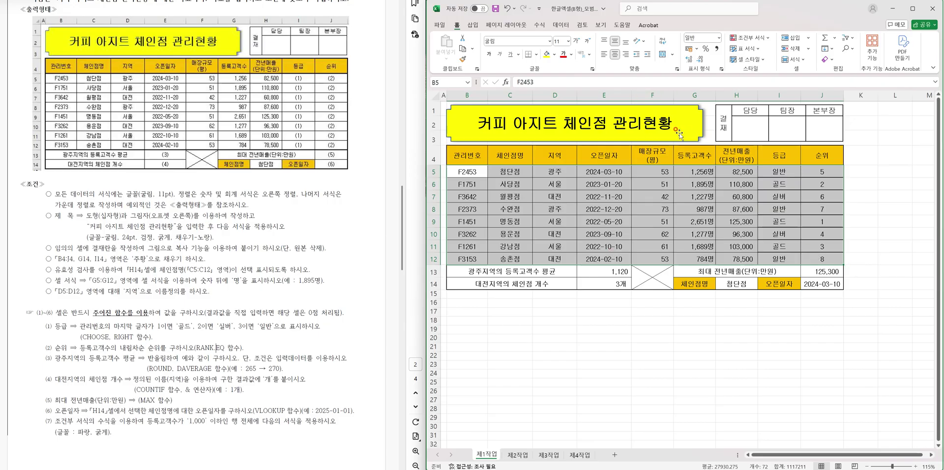
click(537, 54)
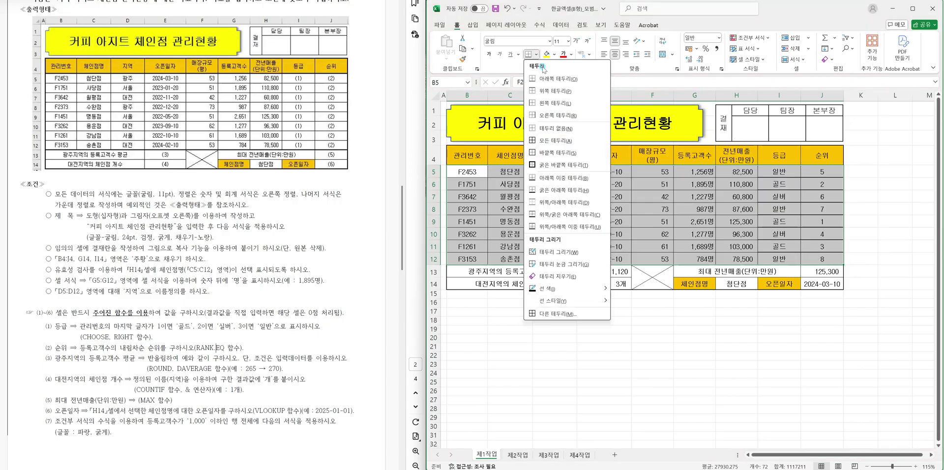
click(561, 146)
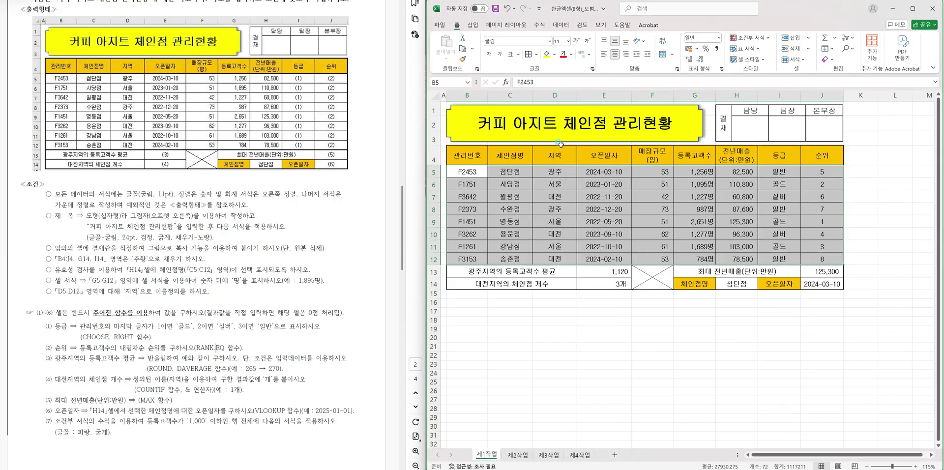
click(537, 55)
click(573, 165)
Step: Create a formula-based conditional formatting rule =$G5<=1000 for B5:J12 without setting a format
click(767, 44)
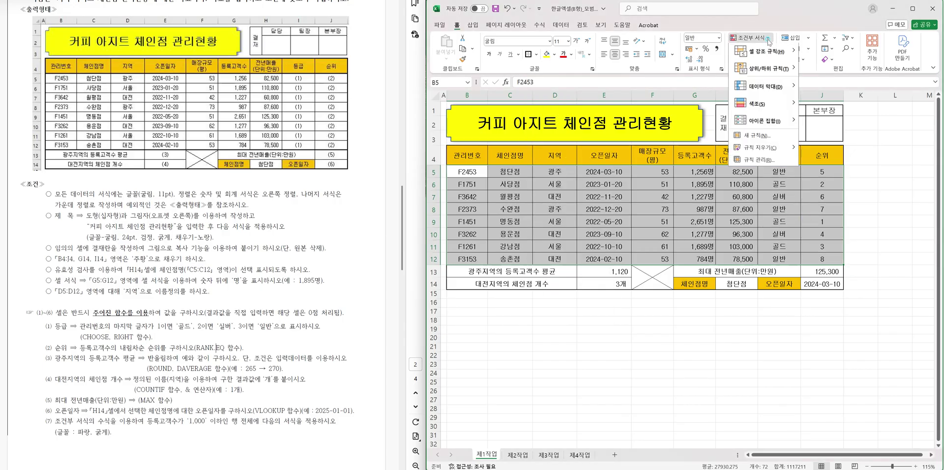
click(756, 142)
click(404, 184)
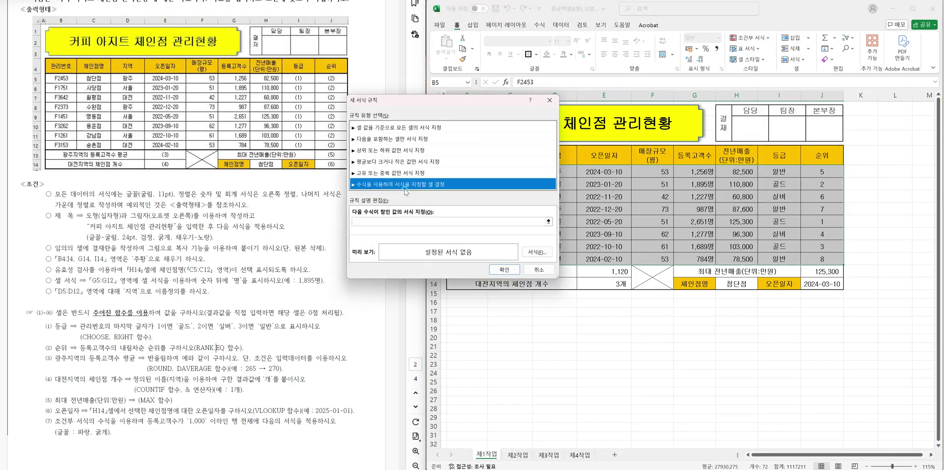
click(407, 222)
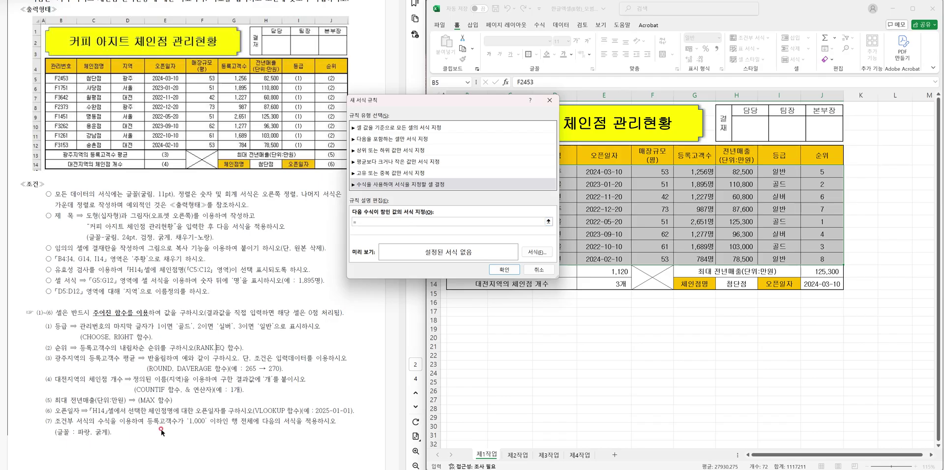
click(687, 175)
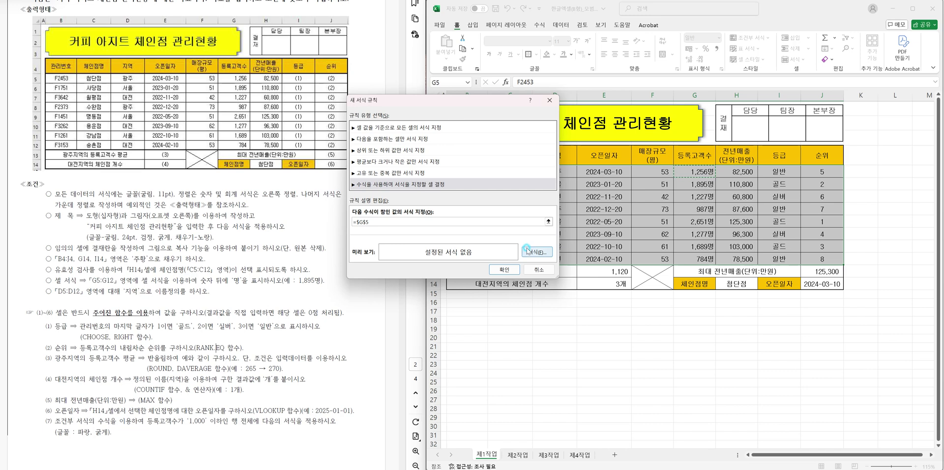
key(F4)
key(F4)
text(<=1000)
click(505, 270)
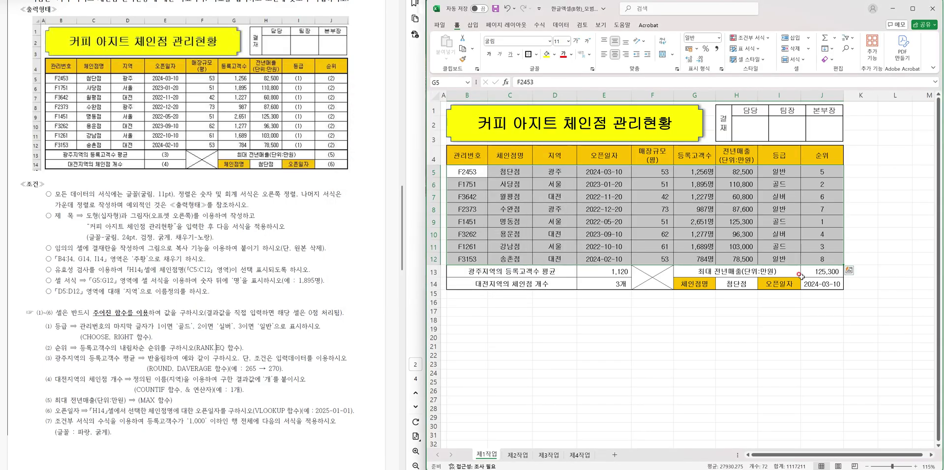
Step: Edit the =$G5<=1000 rule to use a bold, blue font and apply it to B5:J12
click(758, 40)
click(747, 165)
click(368, 177)
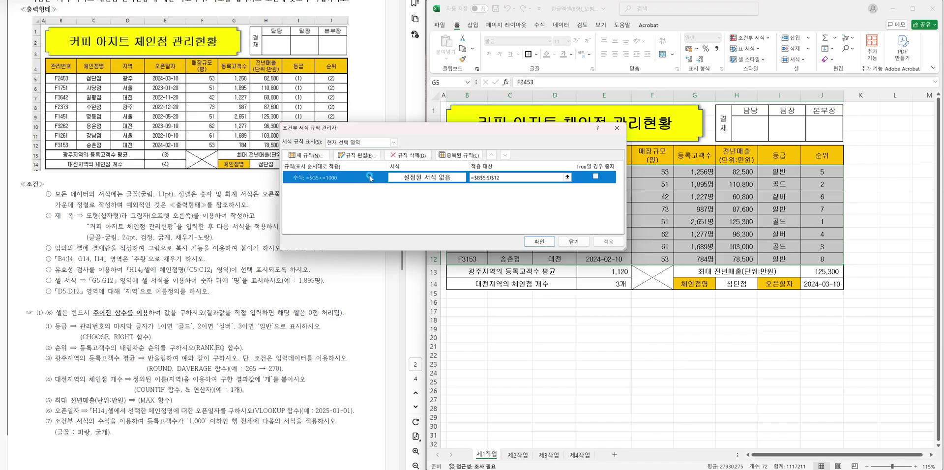
click(377, 156)
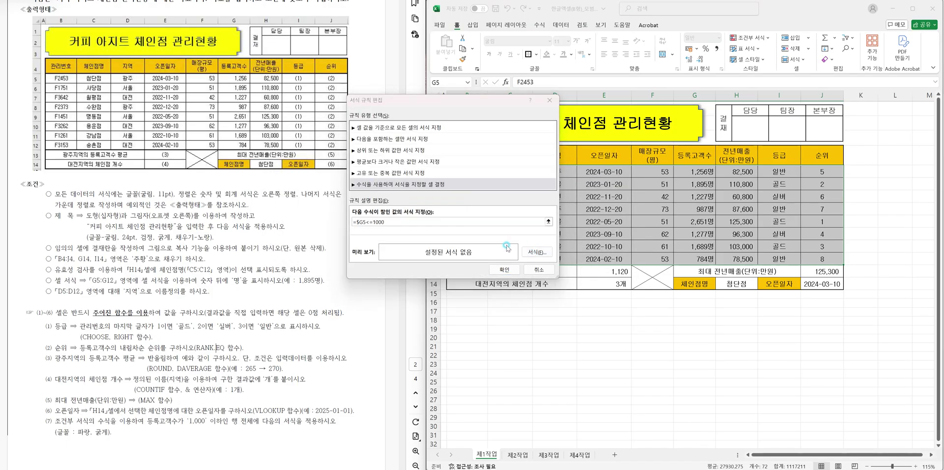
click(507, 248)
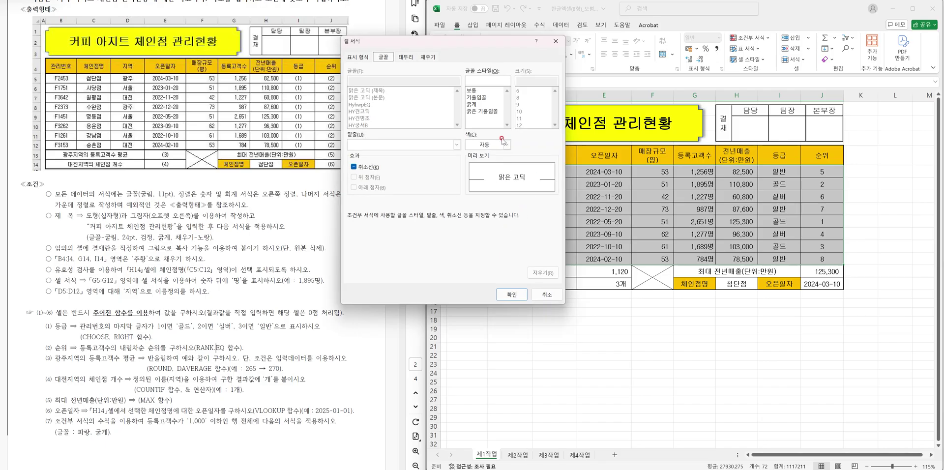
click(472, 104)
click(494, 143)
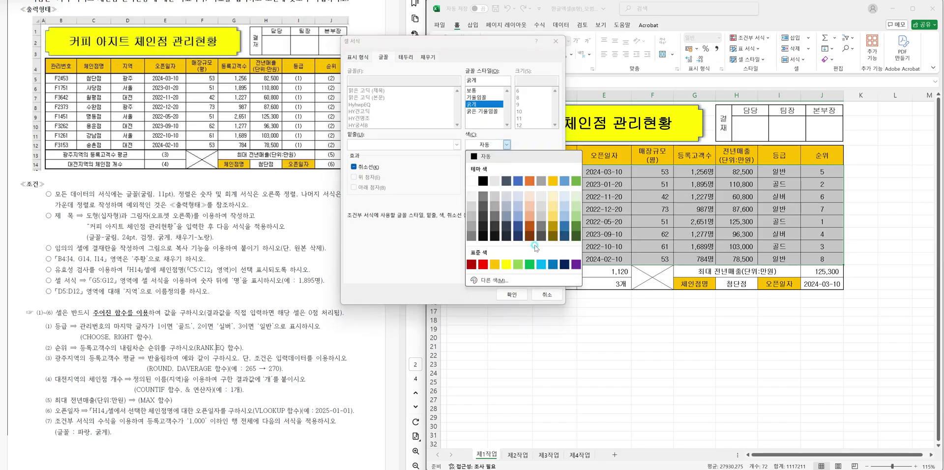
click(553, 273)
click(512, 294)
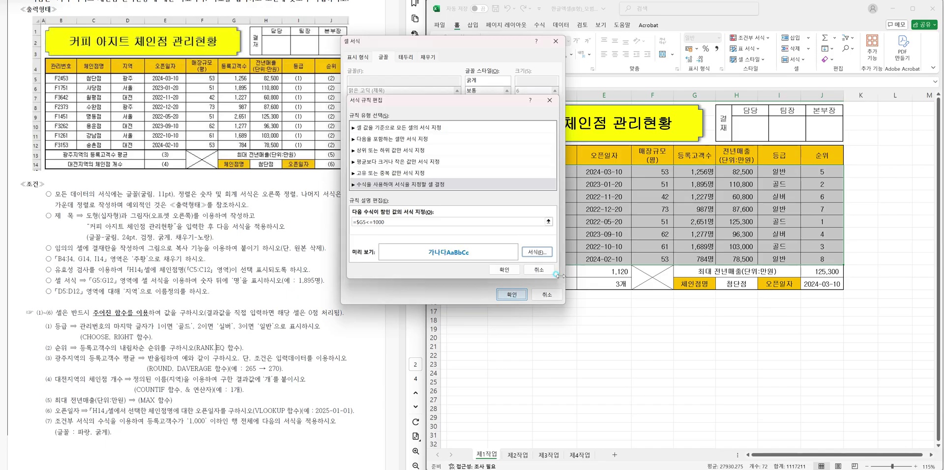
key(Return)
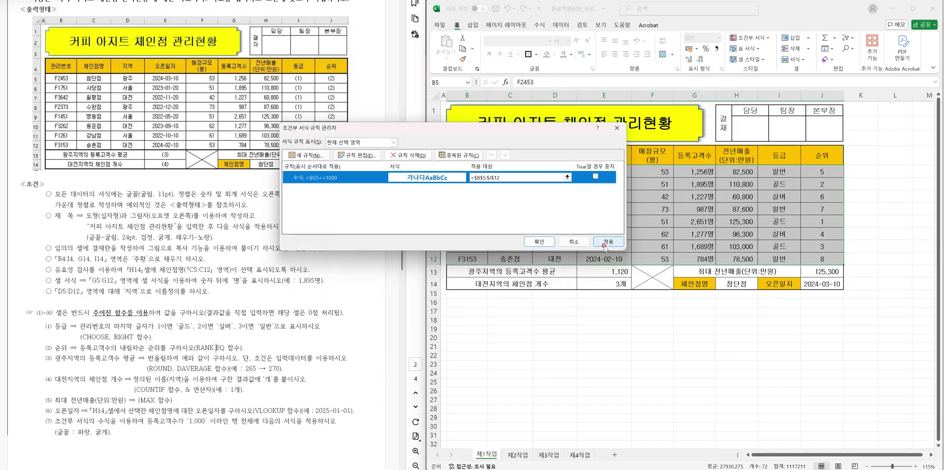
click(608, 244)
click(539, 242)
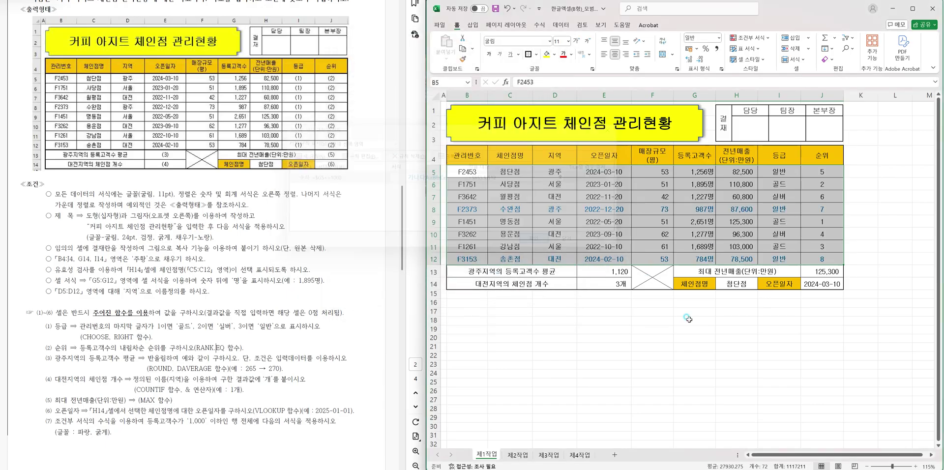
click(694, 364)
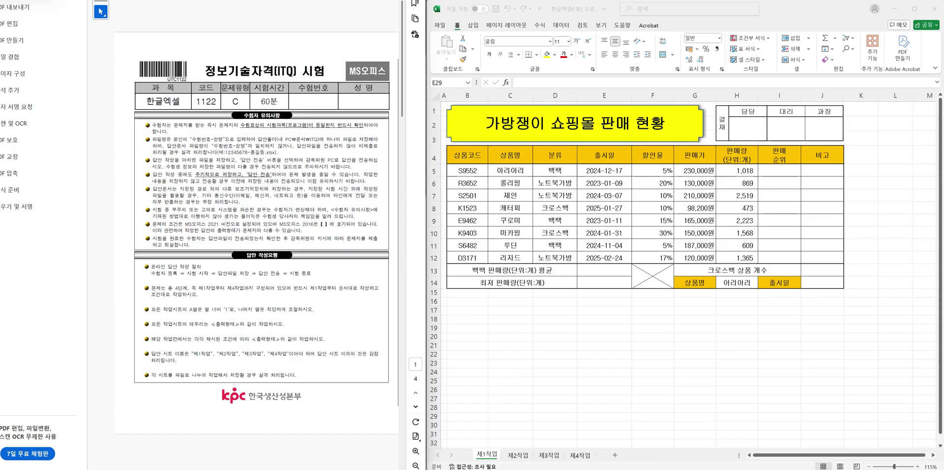
Step: Enter =RANK.EQ(H5,$H$5:$H$12,0) in I5 to rank the sales quantity in descending order, and fill it down to I12
scroll(339, 266, down, 10)
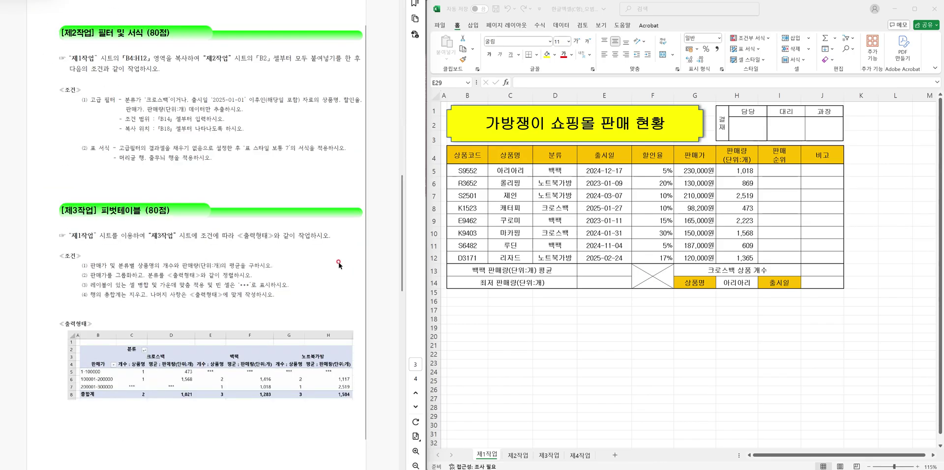
scroll(339, 264, up, 5)
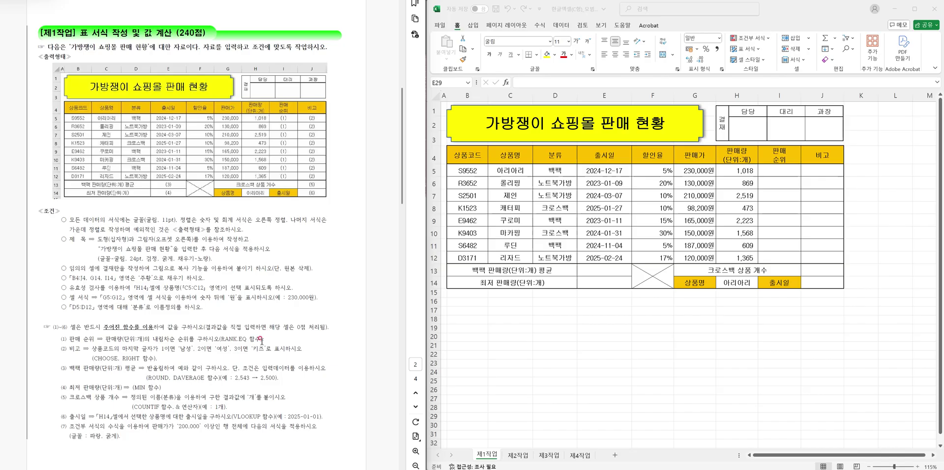
click(771, 173)
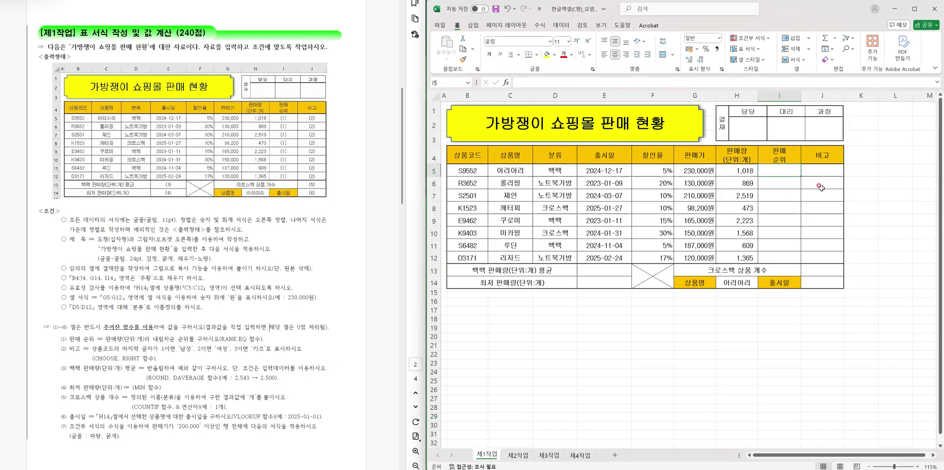
text(=)
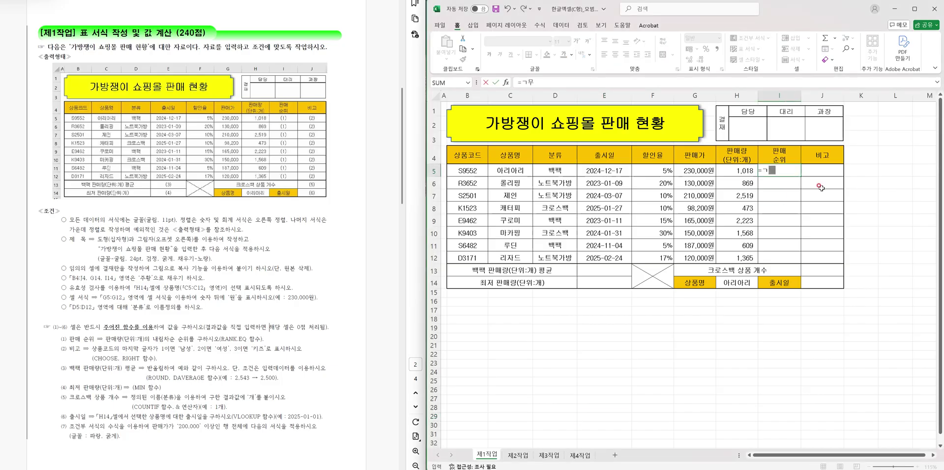
text(RA)
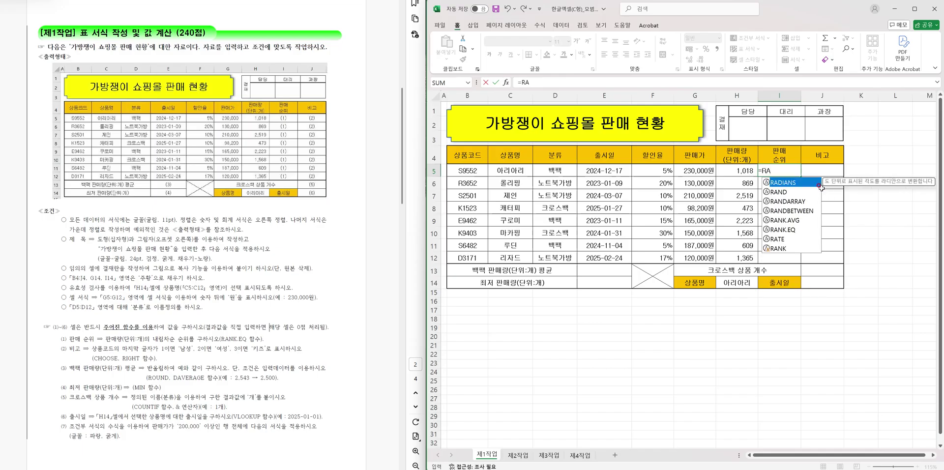
text(NK)
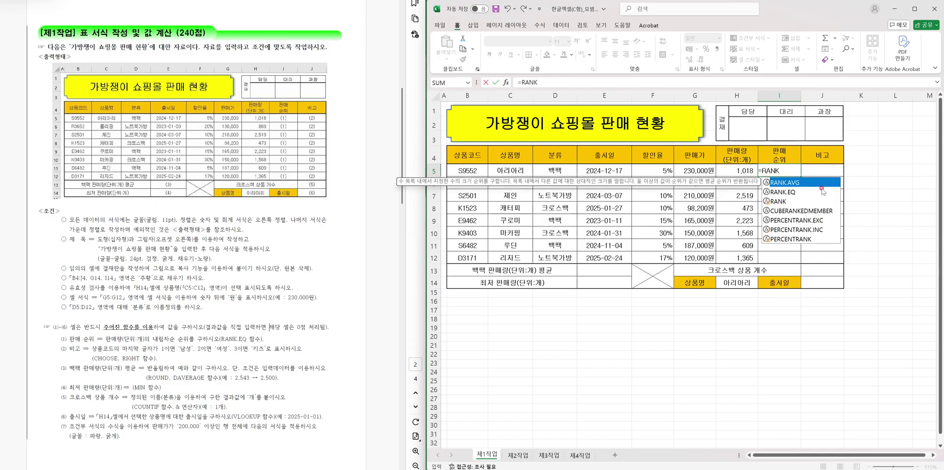
double_click(822, 191)
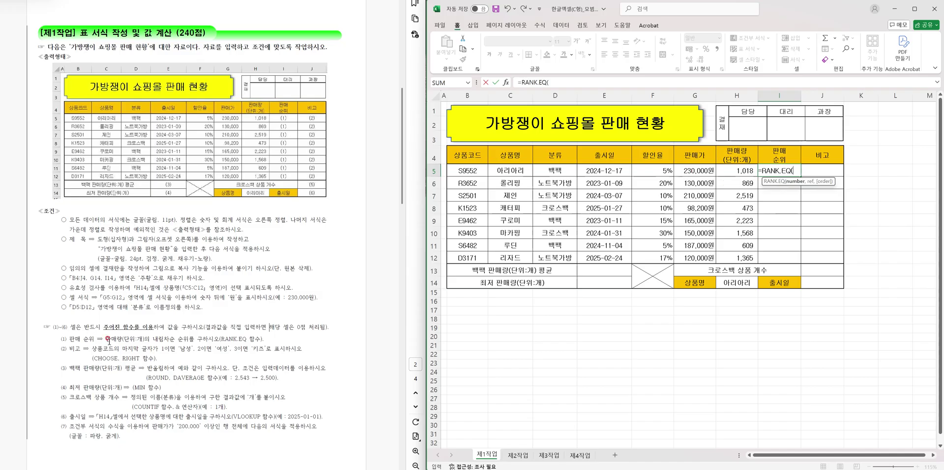
click(747, 171)
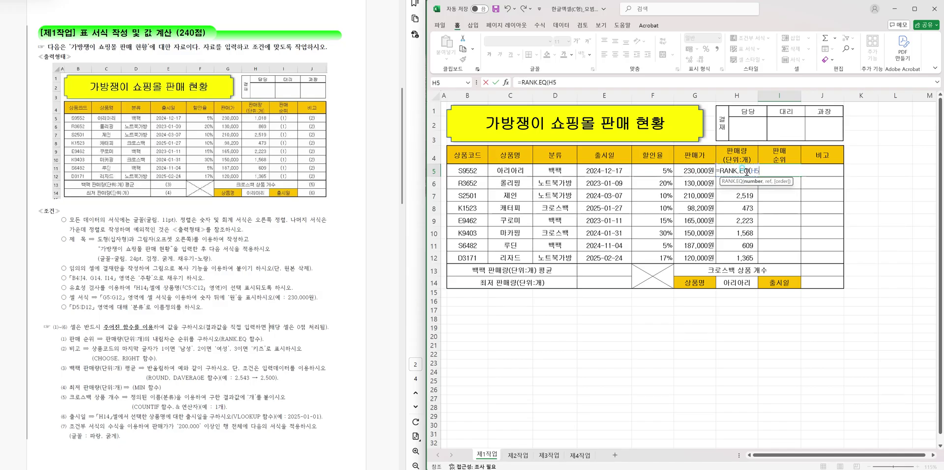
text(,)
drag(745, 258, 746, 171)
key(F4)
text(,0))
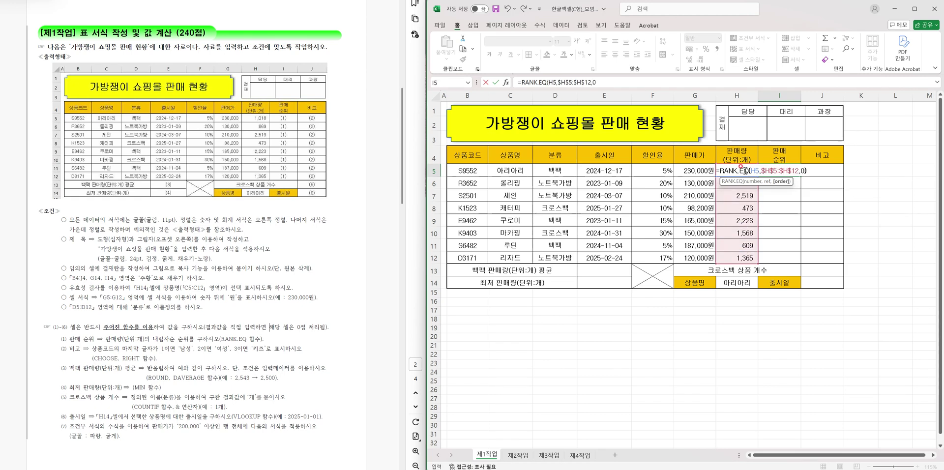
key(Return)
click(793, 172)
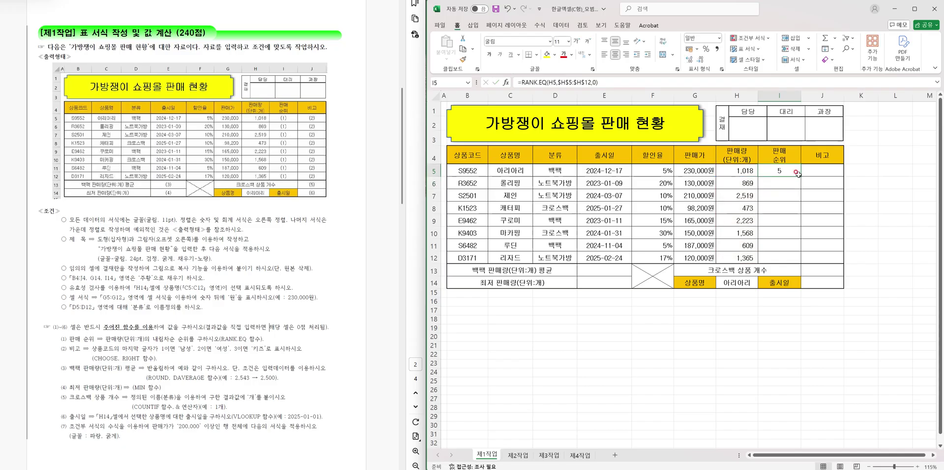
drag(796, 173, 796, 264)
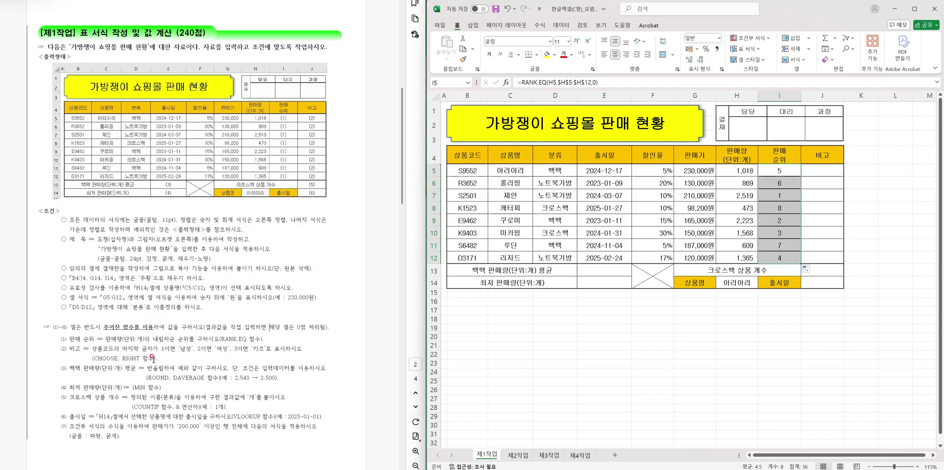
Step: Enter =RIGHT(B5,1) in J5 to extract the last character of the 상품코드, and fill it down to J12
click(825, 171)
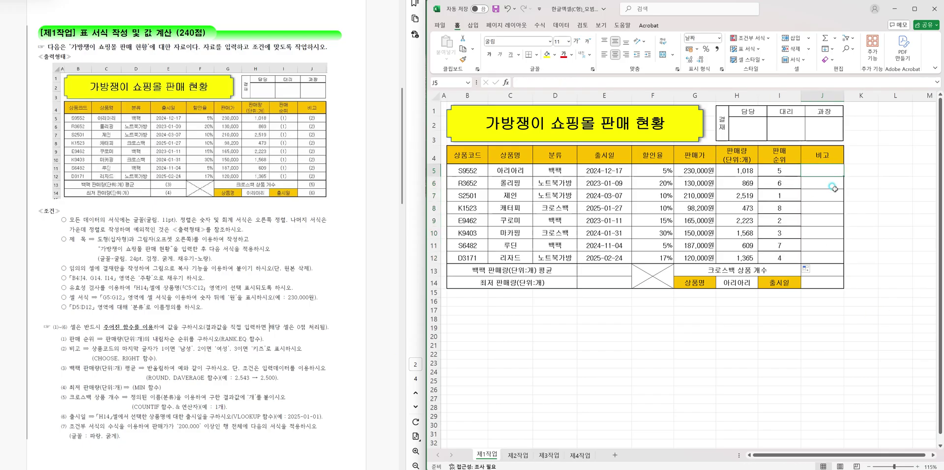
text(=RNK)
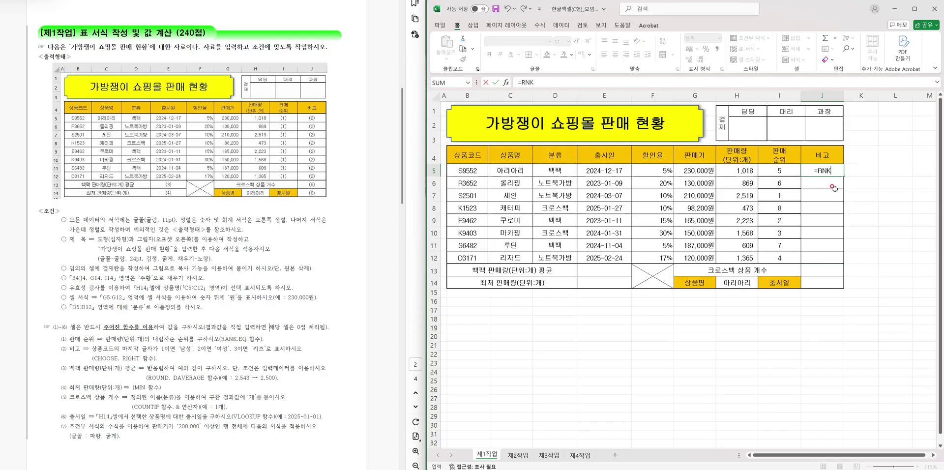
key(BackSpace)
text(I)
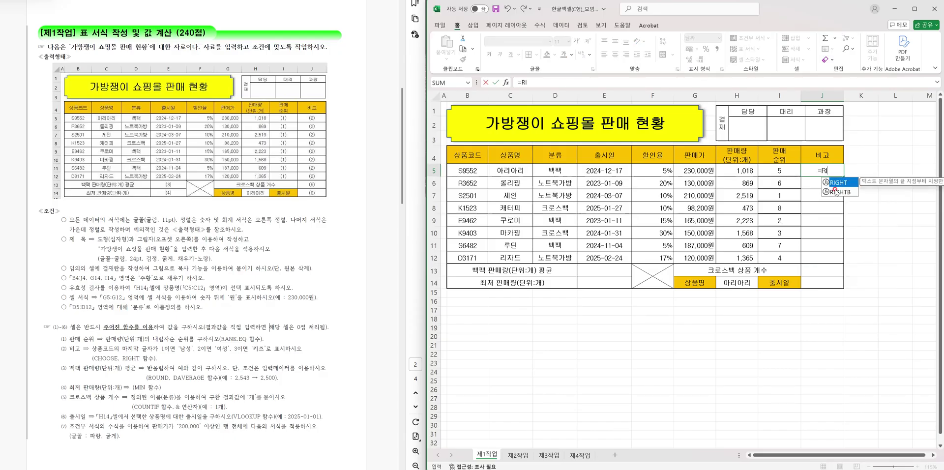
key(Tab)
click(472, 172)
text(,1)
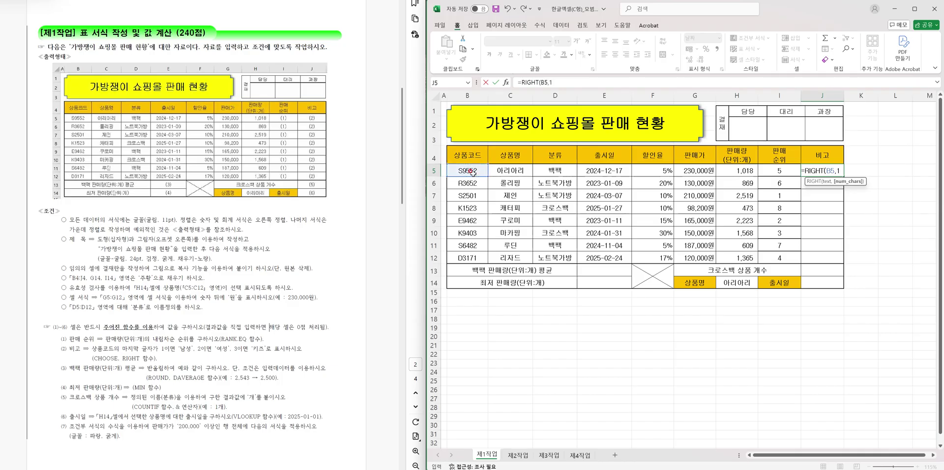
text())
key(Return)
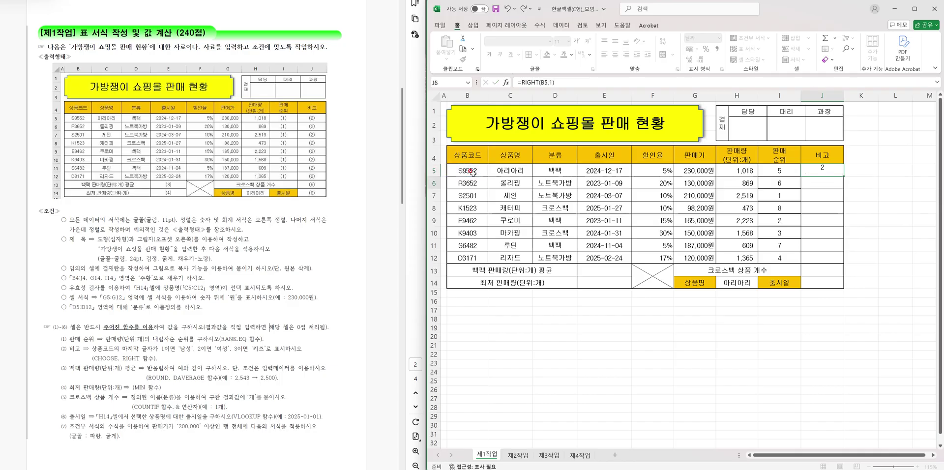
click(824, 170)
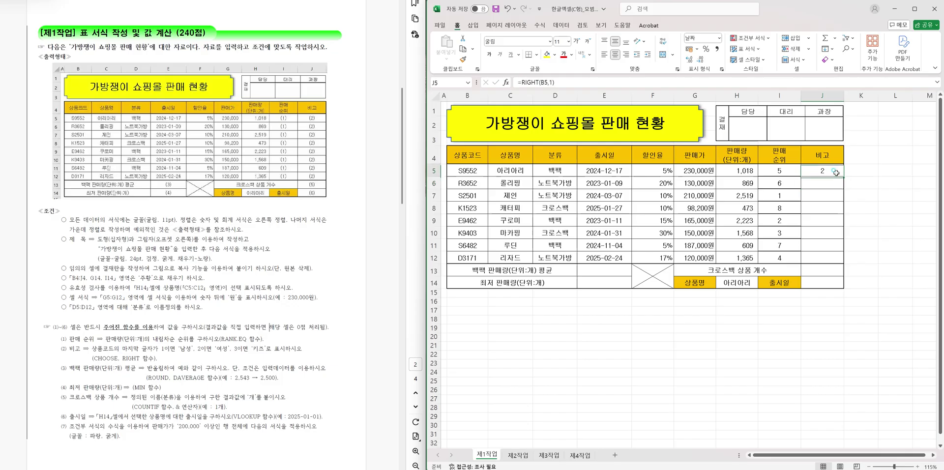
drag(843, 177, 843, 263)
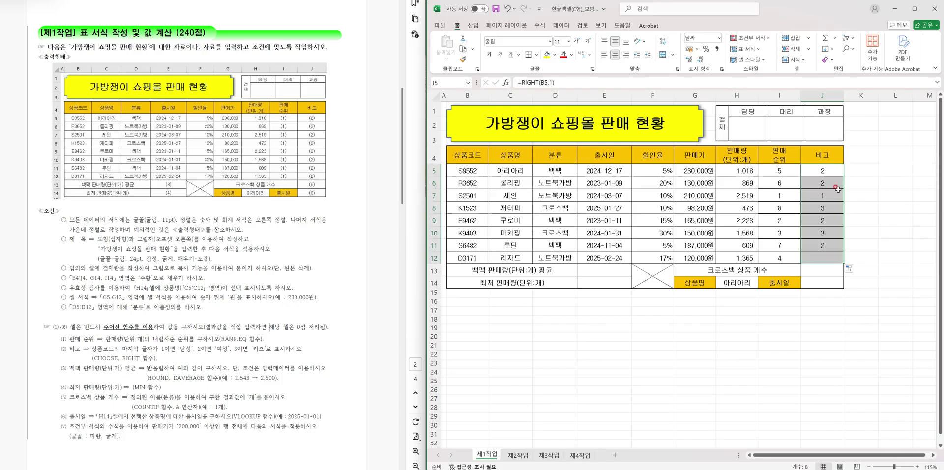
click(830, 208)
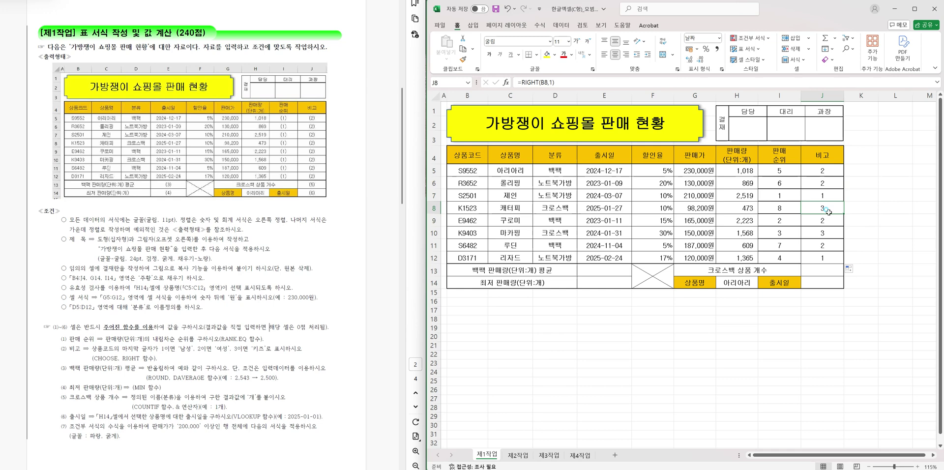
Step: Extend the J5 formula to =CHOOSE(RIGHT(B5,1),"남성","여성","키즈") and fill it down to J12
double_click(819, 169)
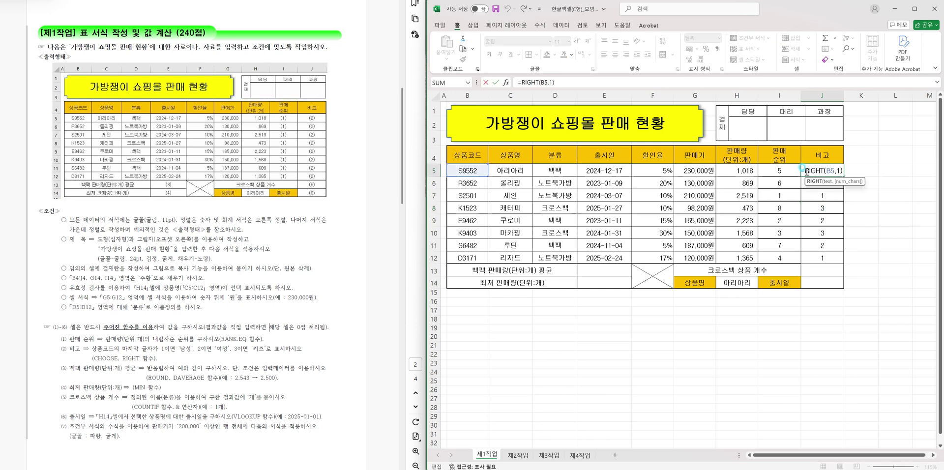
key(Home)
key(Right)
text(CHOOSE(RIGHT(B5)
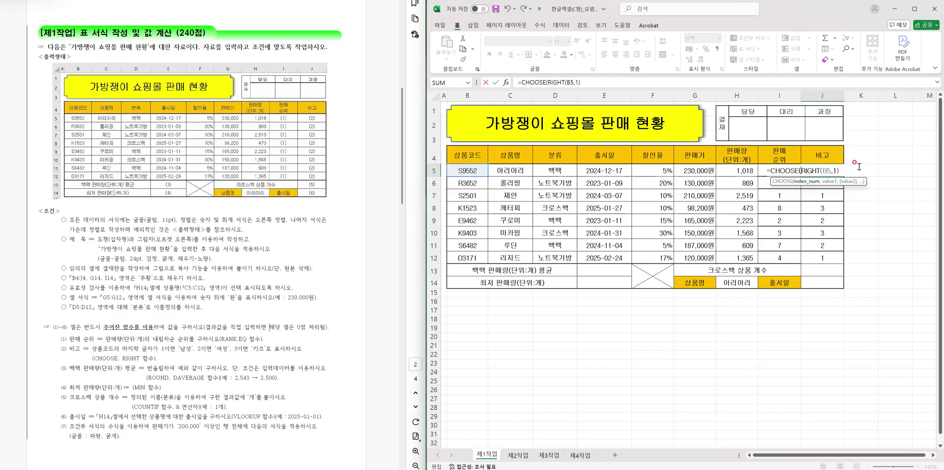
text(,"남성)
text(,"남성",)
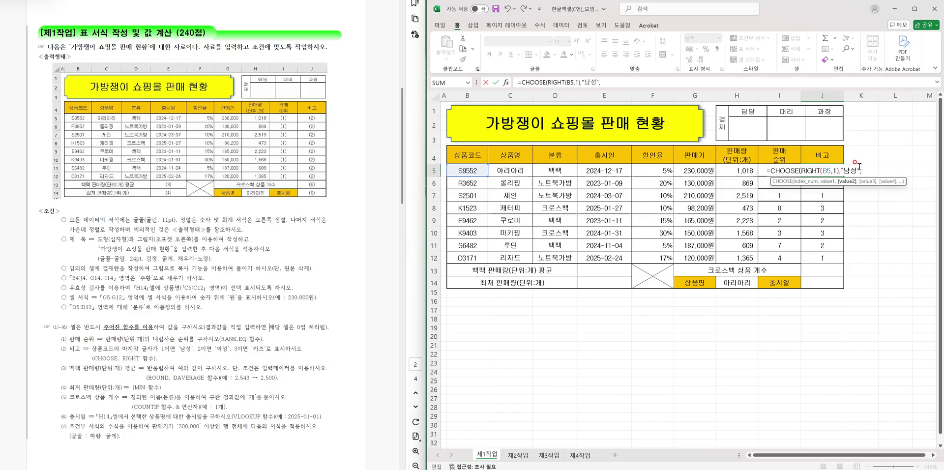
text("여성","키즈)
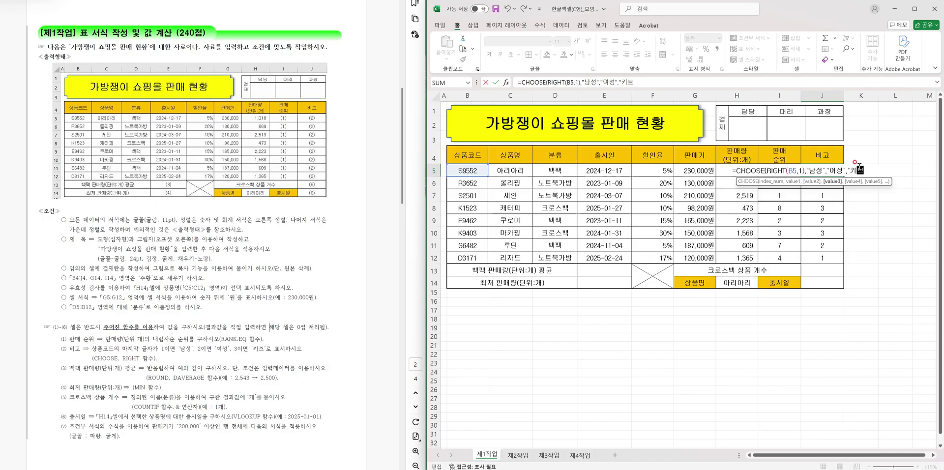
text(즈"))
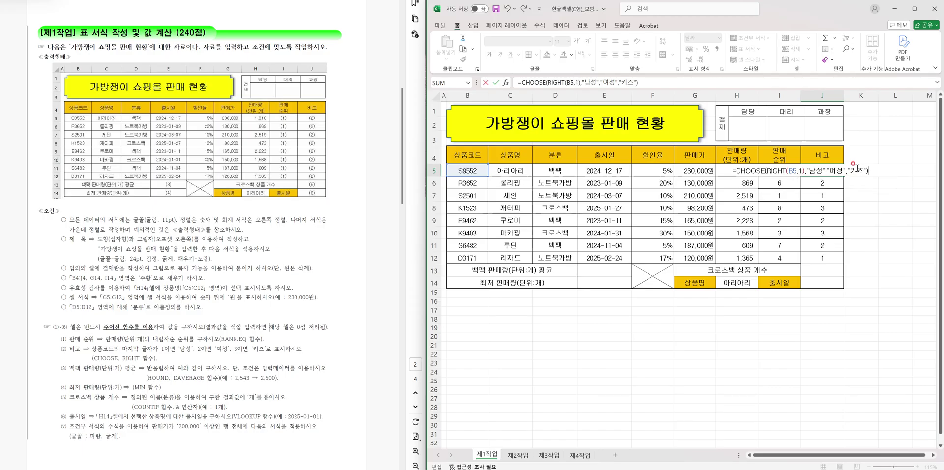
key(ctrl+Return)
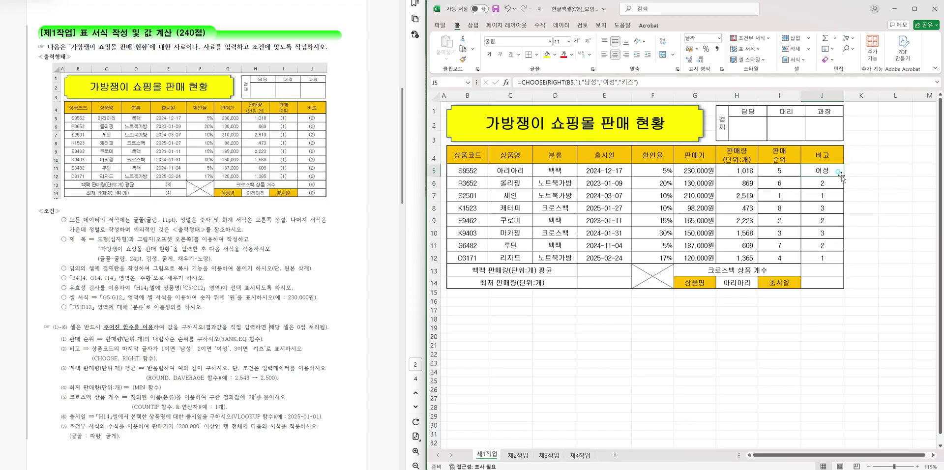
drag(840, 173, 837, 258)
click(831, 174)
double_click(831, 174)
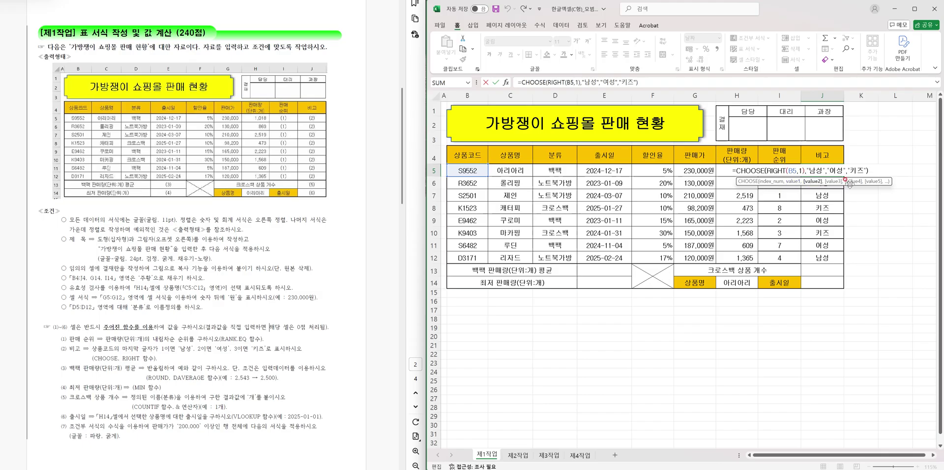
key(Return)
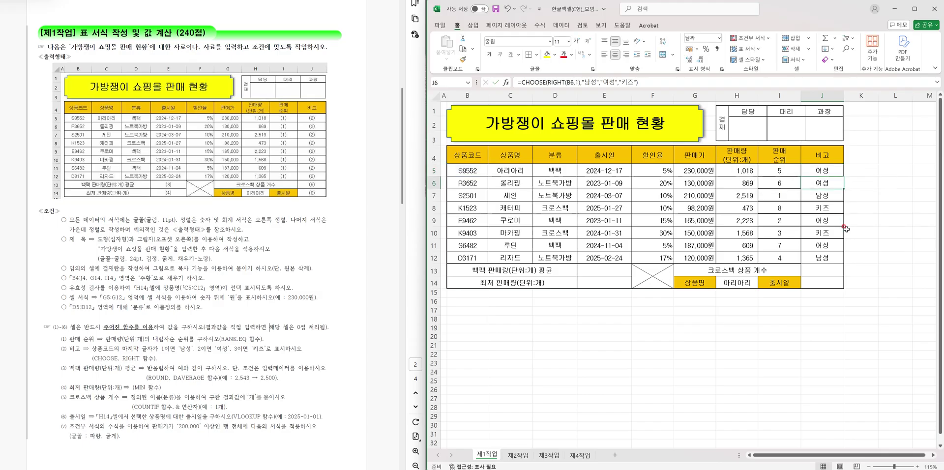
Step: Enter =DAVERAGE(B4:H12,H4,D4:D5) in E13 to average the sales quantity of the 백팩 products
click(607, 272)
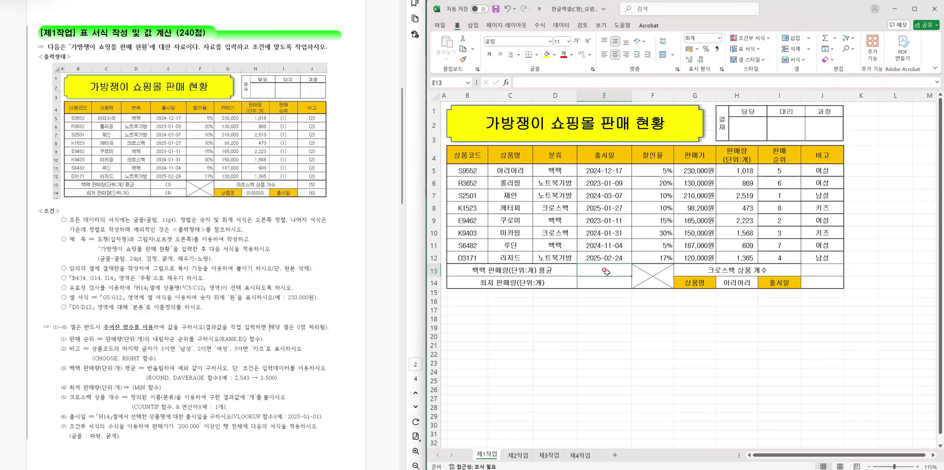
text(=)
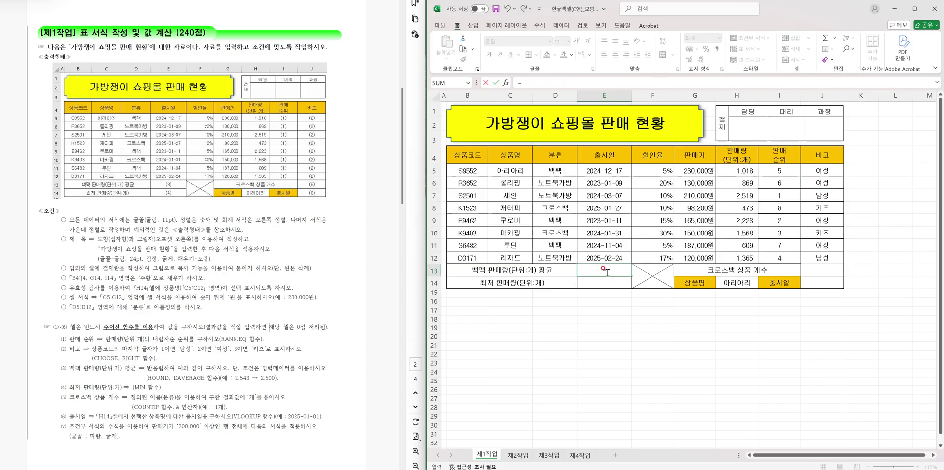
text(DAVER)
key(Tab)
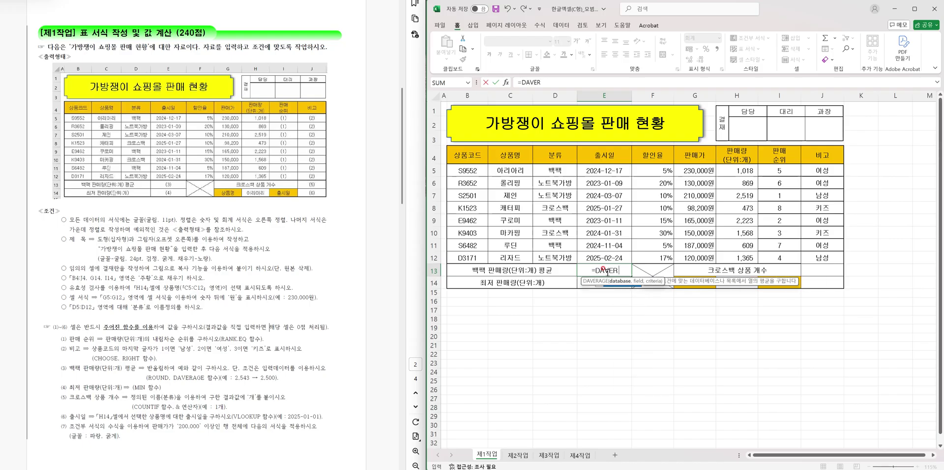
drag(472, 157, 725, 255)
text(,)
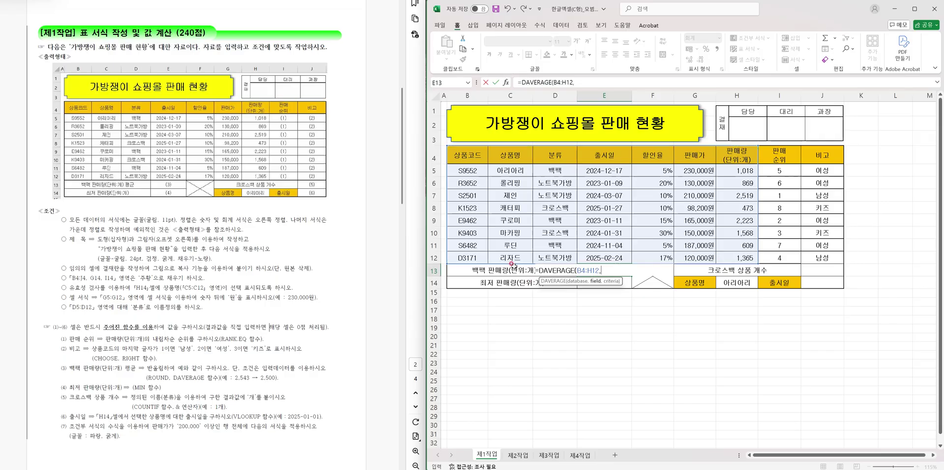
click(750, 158)
text(,)
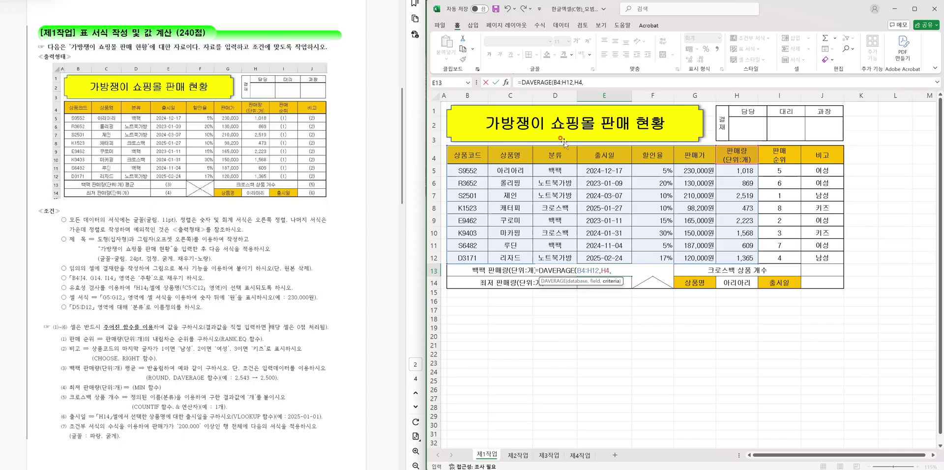
drag(558, 154, 561, 173)
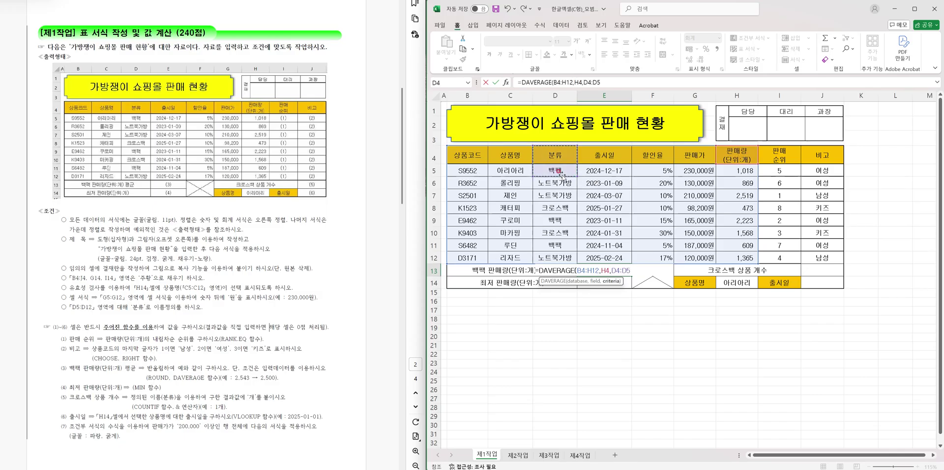
text())
key(Return)
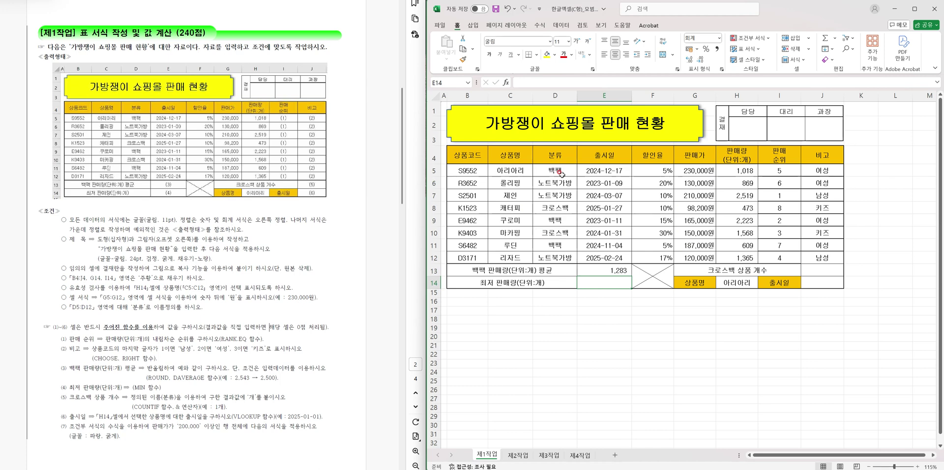
Step: Round the E13 average to the hundreds by changing its formula to =ROUND(DAVERAGE(B4:H12,H4,D4:D5),-2)
double_click(621, 270)
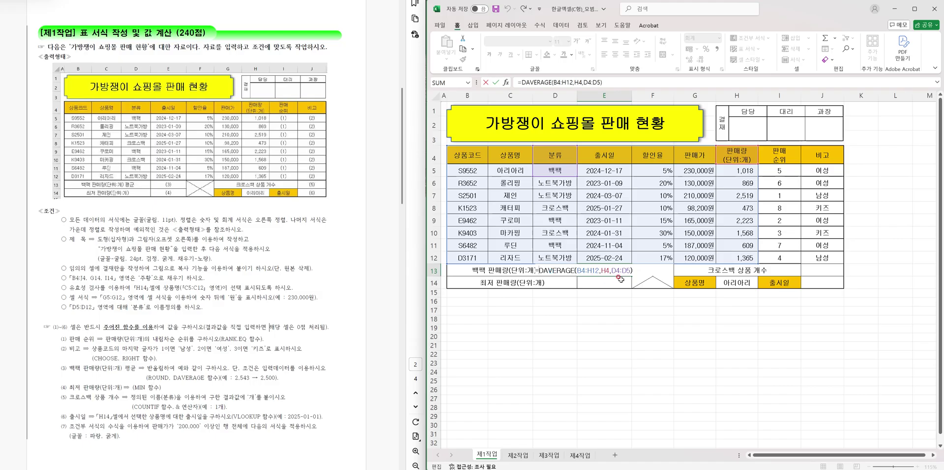
text(ROU)
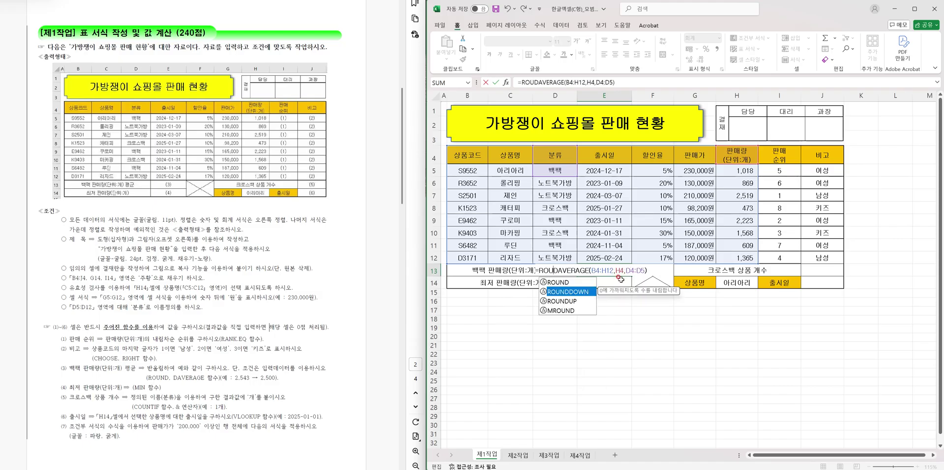
key(Tab)
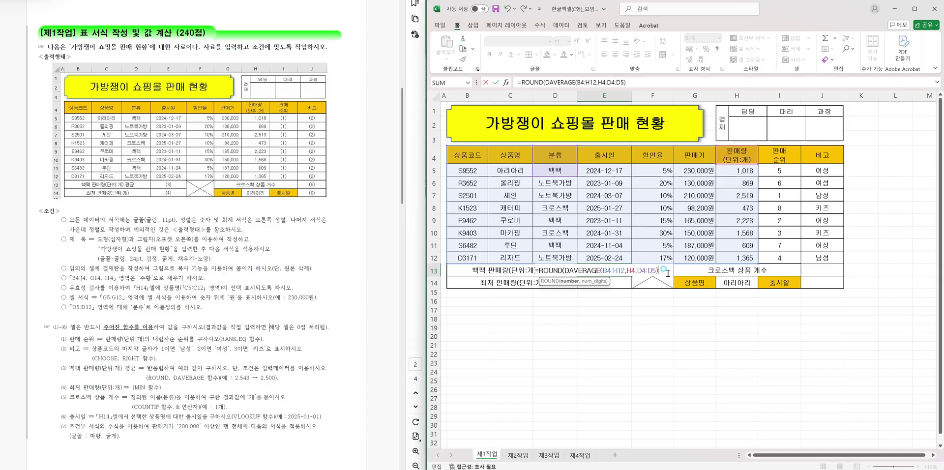
text(,-2)
key(Return)
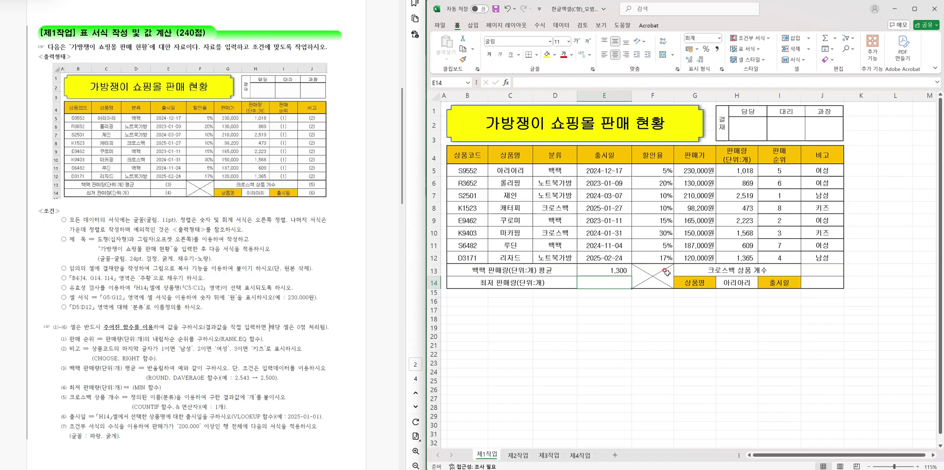
Step: Enter a MIN formula over H5:H12 in E14 to find the lowest sales quantity
text(=)
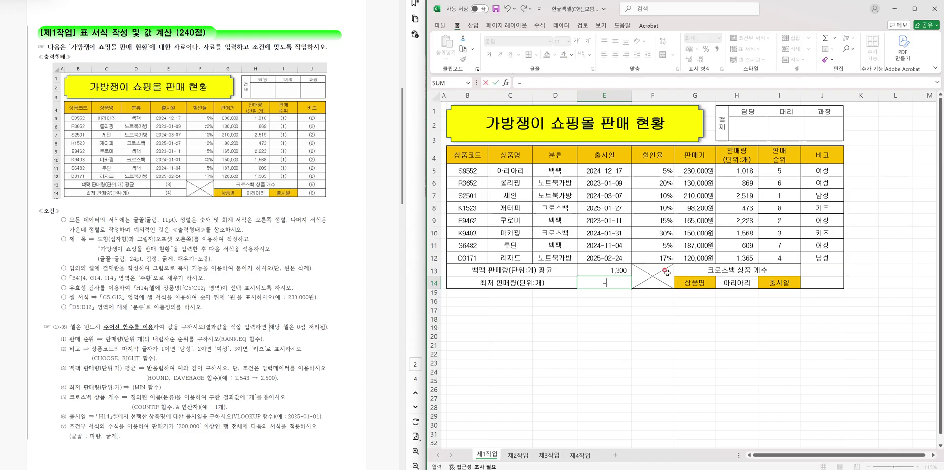
text(ㅡ)
text(MIN)
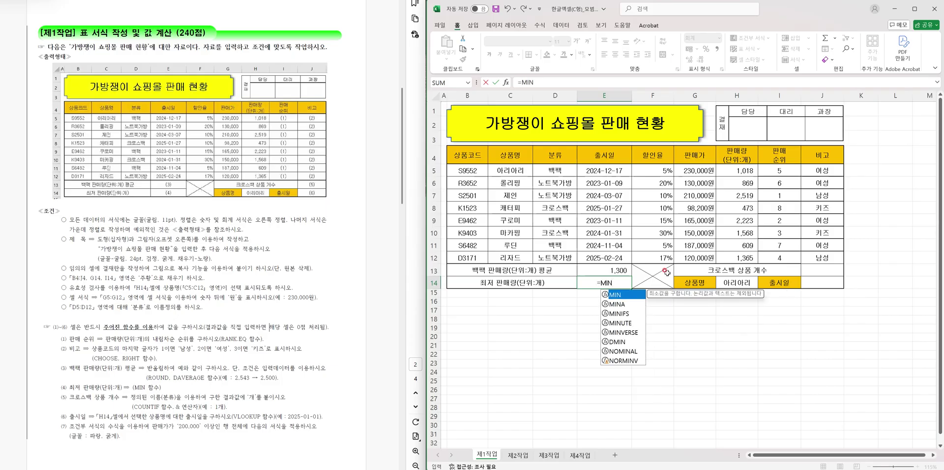
text(()
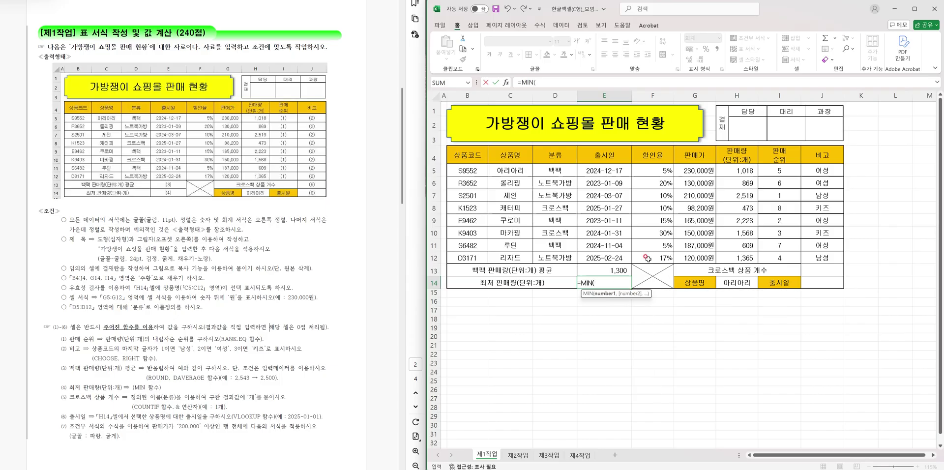
drag(731, 168, 732, 260)
key(Return)
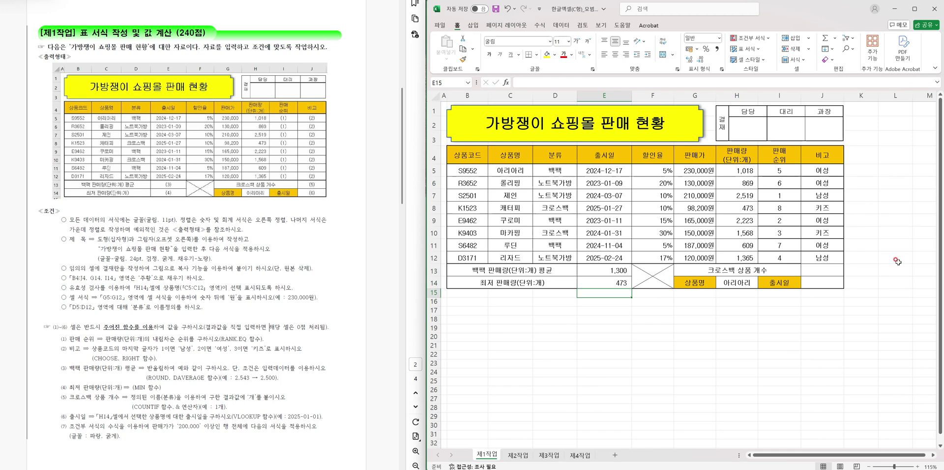
Step: Enter =COUNTIF(분류,"크로스백") in J13 to count the 크로스백 products using the defined name
click(822, 266)
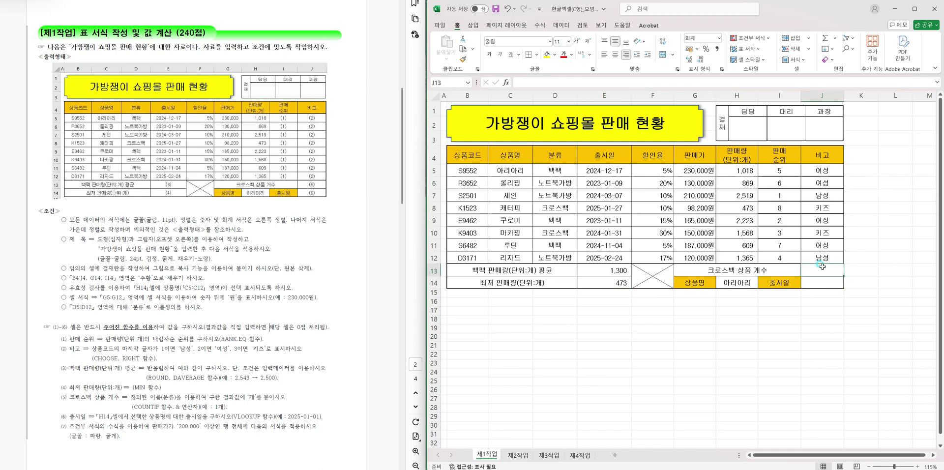
text(=ㅊ)
key(BackSpace)
key(BackSpace)
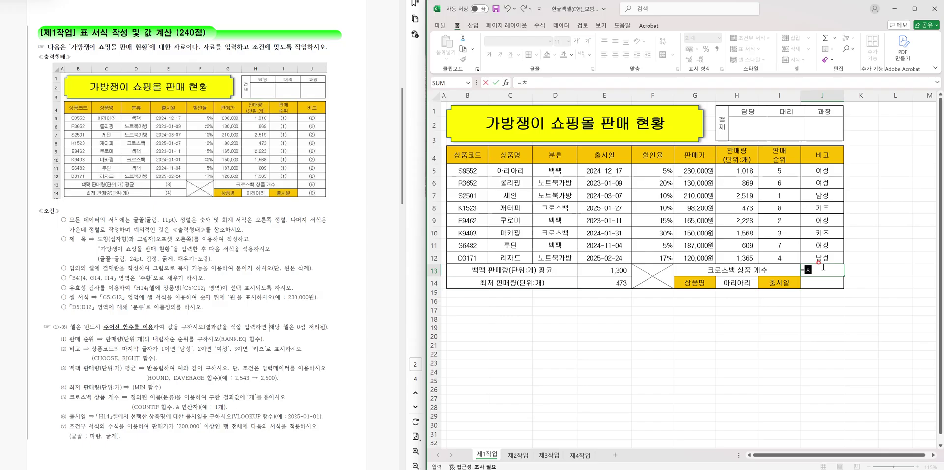
text(COU)
key(Down)
key(Down)
key(Down)
key(Tab)
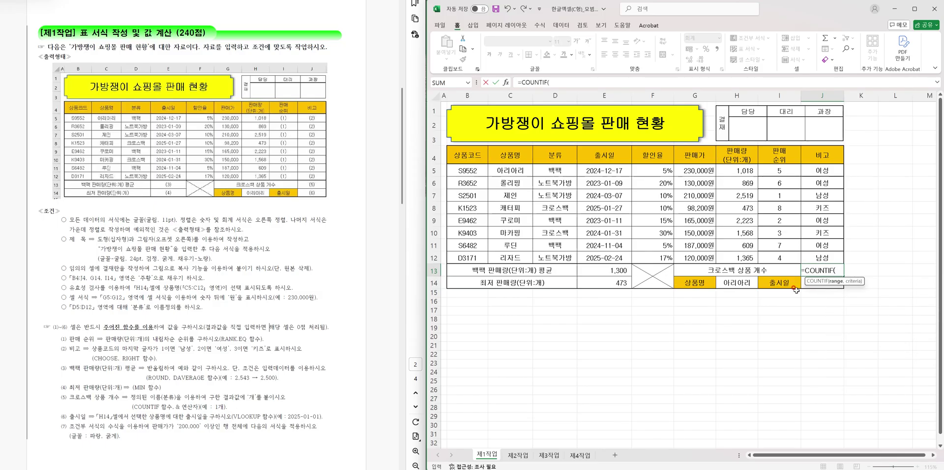
click(552, 172)
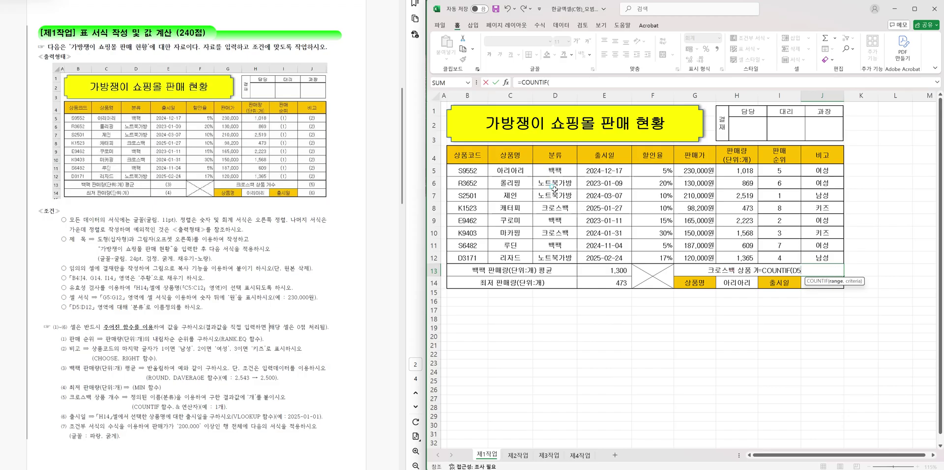
drag(555, 189, 554, 261)
text(,)
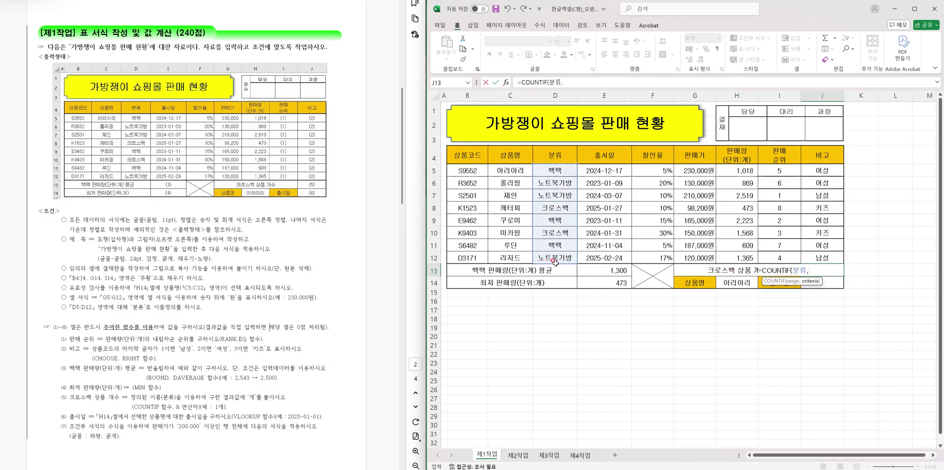
text("크로스백"))
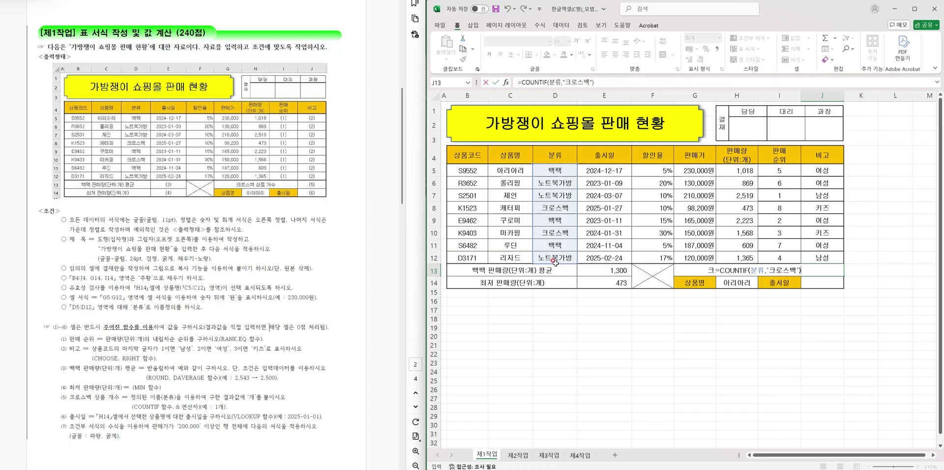
key(Return)
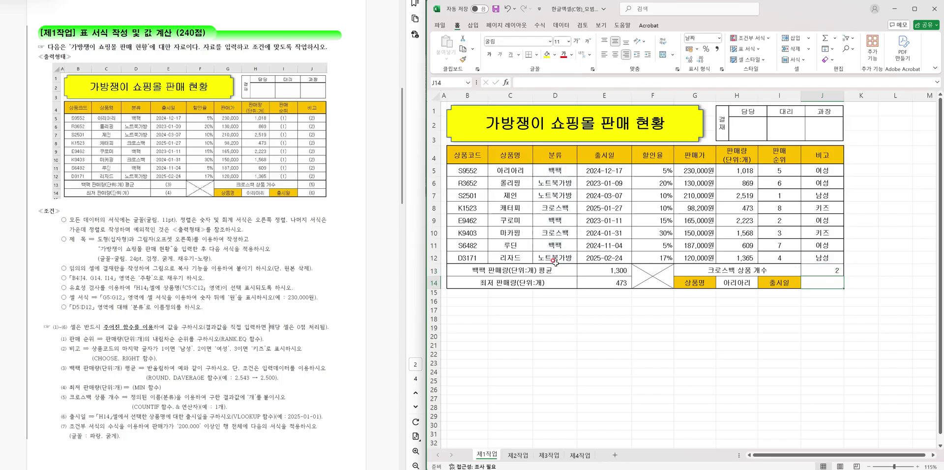
Step: Append &"개" to the COUNTIF formula in J13 so the count carries the unit
double_click(831, 272)
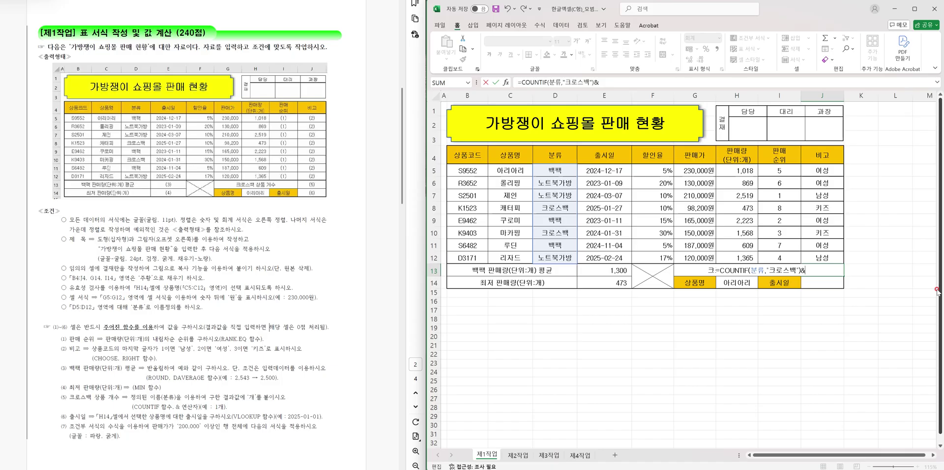
text(&"RO)
key(Return)
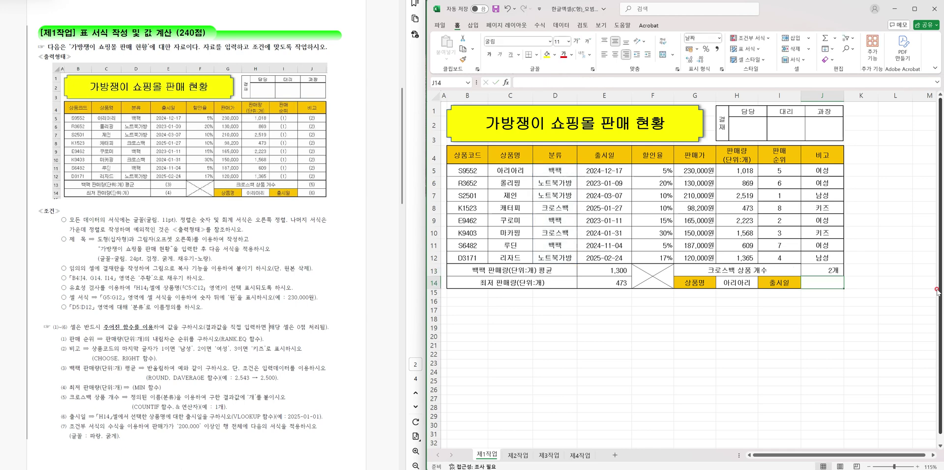
Step: Enter =VLOOKUP(H14,C4:E12,3,FALSE) in J14 to look up the 출시일 of the selected product, and widen column J slightly
text(=VLOOKUP()
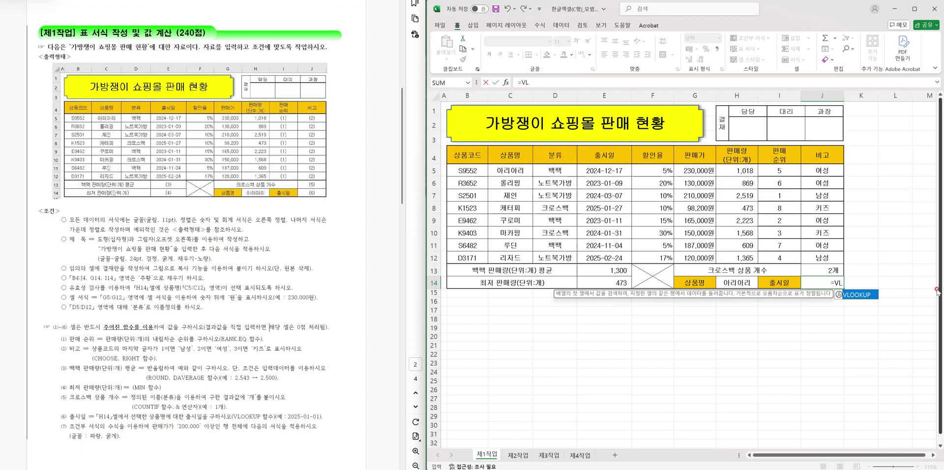
click(737, 283)
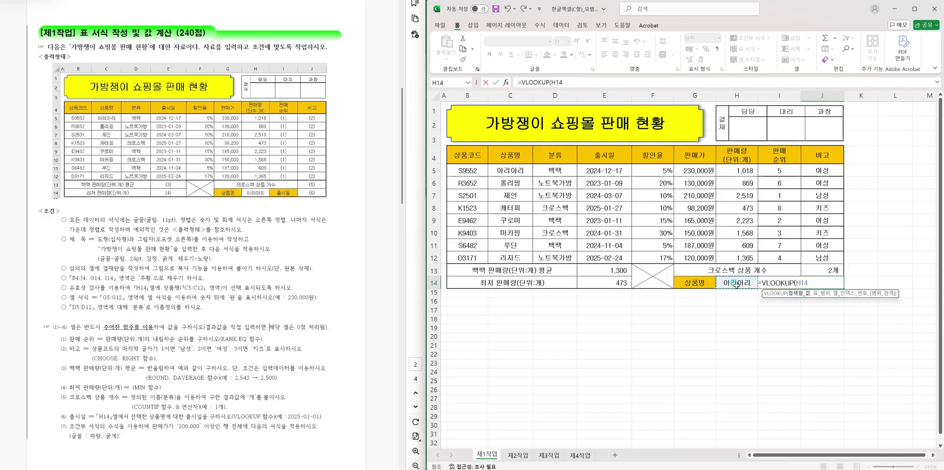
text(,)
drag(516, 159, 598, 262)
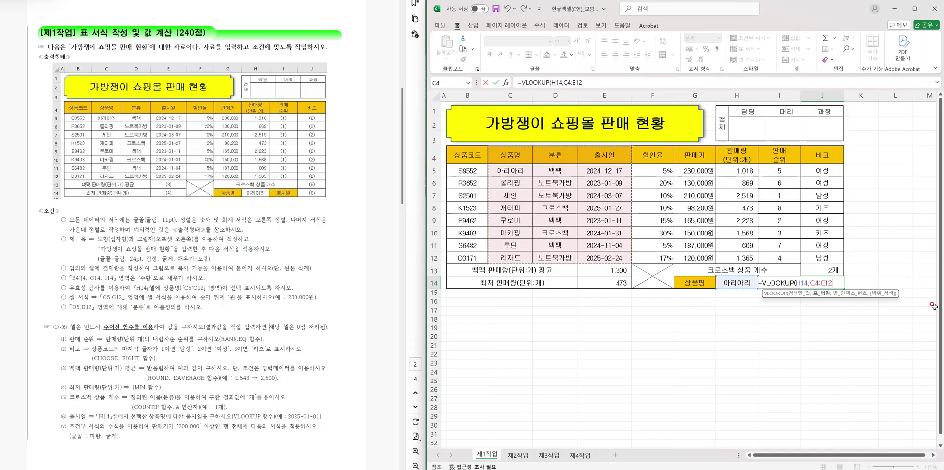
text(,3,)
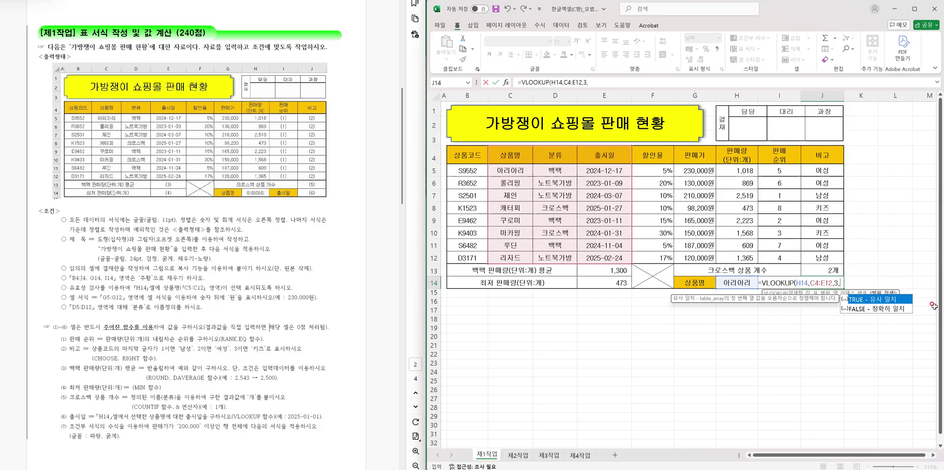
double_click(903, 309)
key(Return)
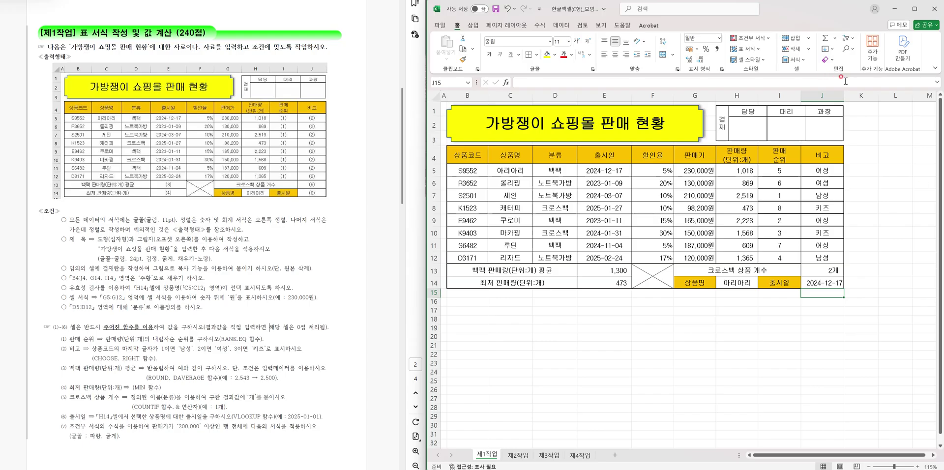
drag(844, 95, 845, 94)
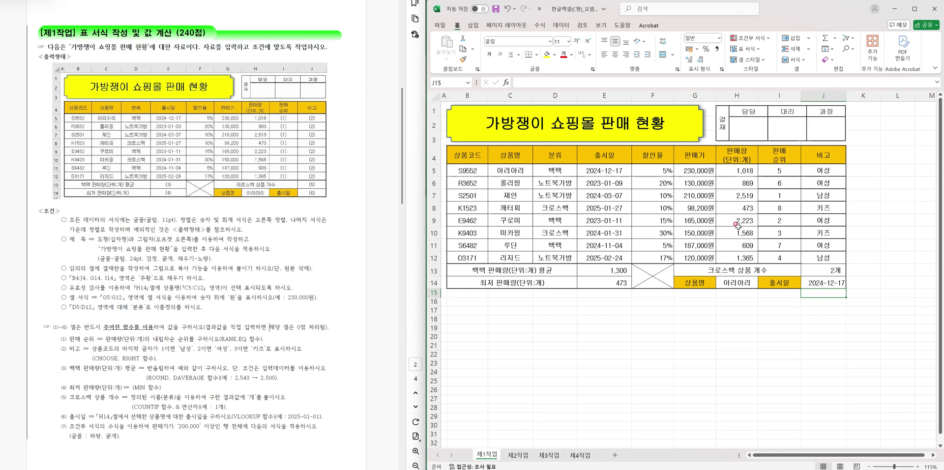
Step: Apply all borders and a thick outside border to the data range B5:J12
drag(471, 169, 808, 256)
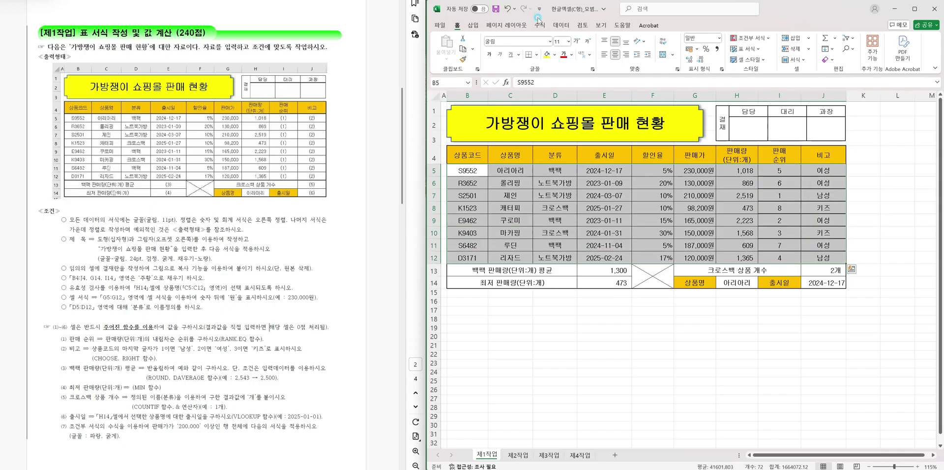
click(536, 55)
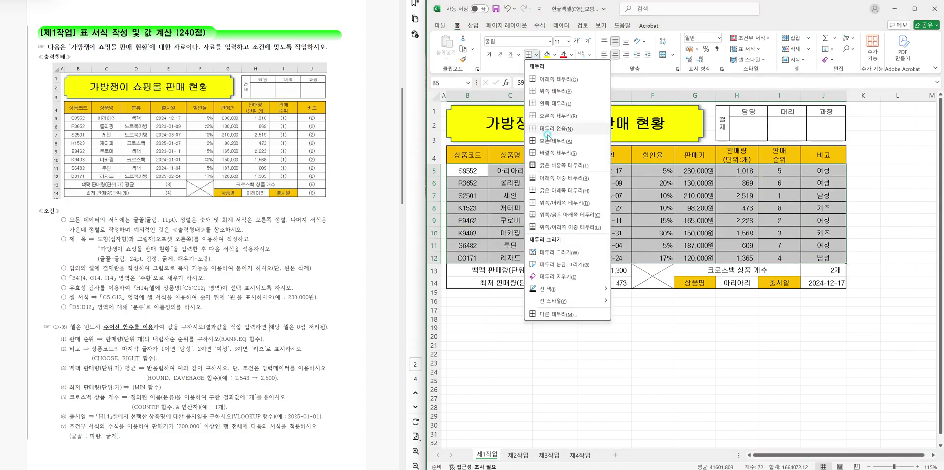
click(554, 154)
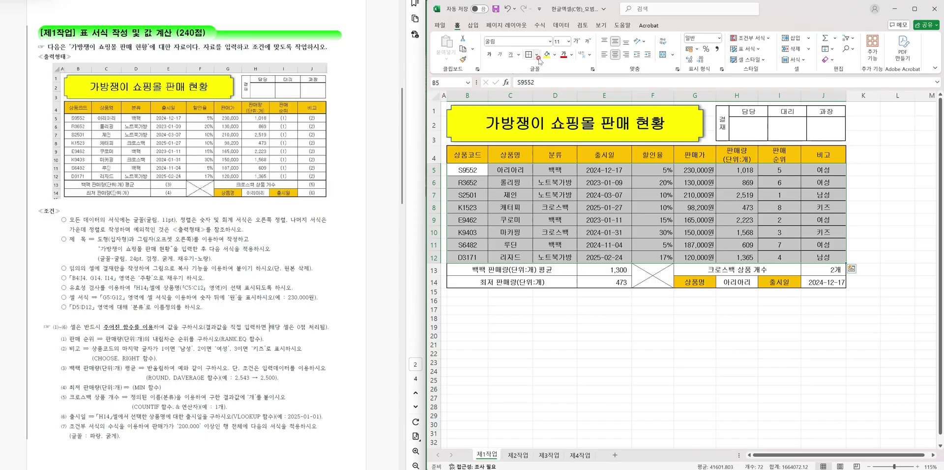
click(536, 55)
click(563, 177)
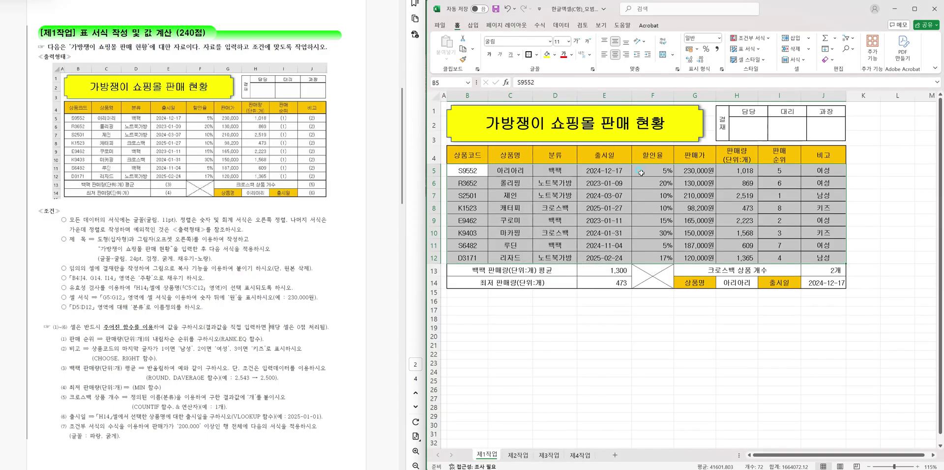
Step: Create a formula-based conditional formatting rule for B5:J12 with the condition =$G5>=200000
click(749, 40)
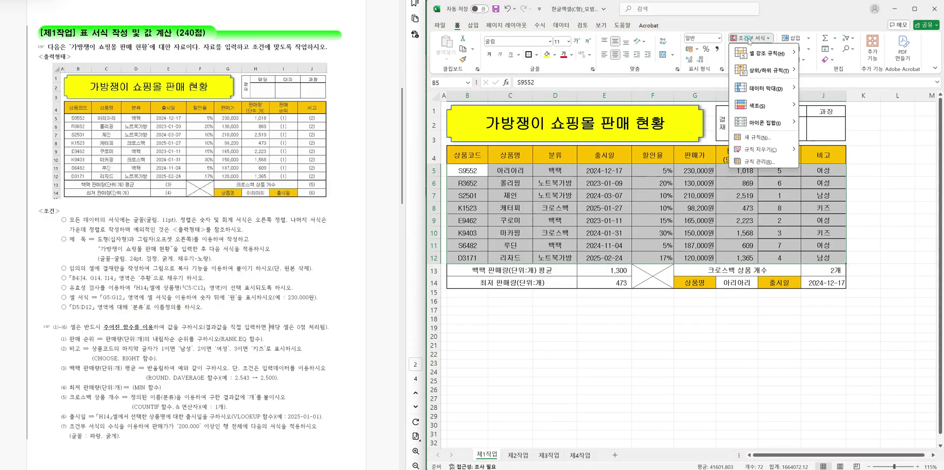
click(761, 146)
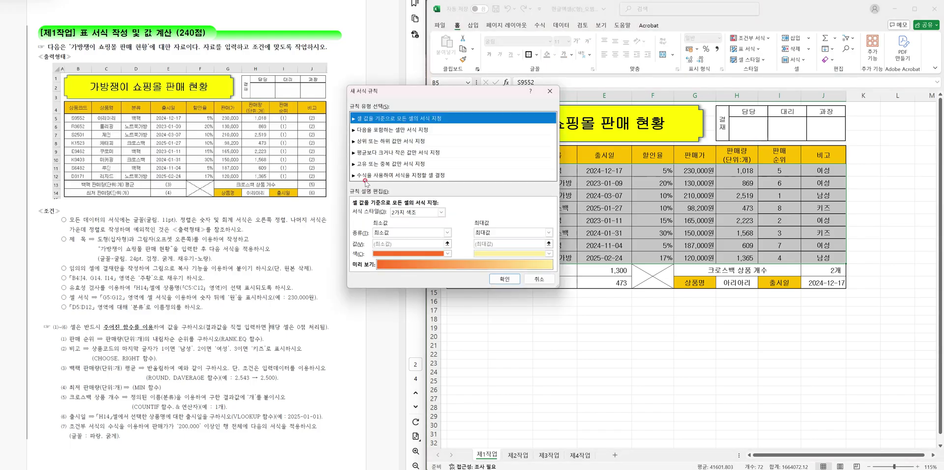
click(379, 178)
drag(436, 96, 490, 112)
click(440, 231)
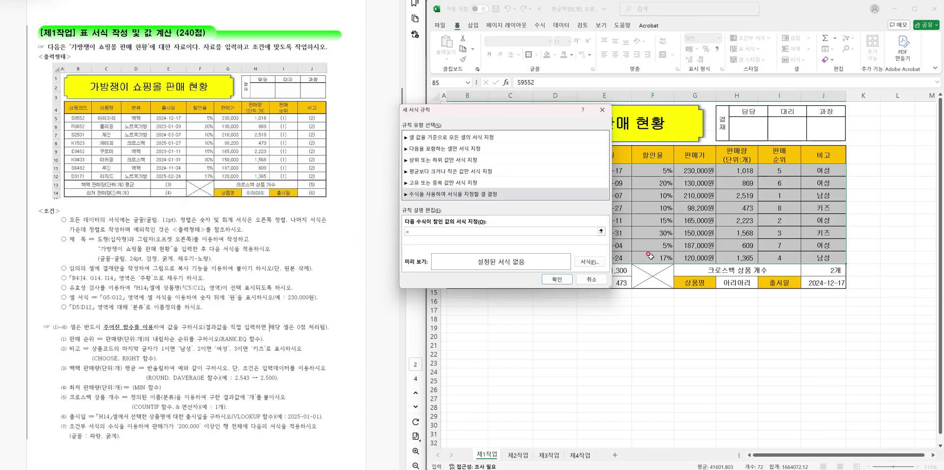
click(690, 171)
key(F4)
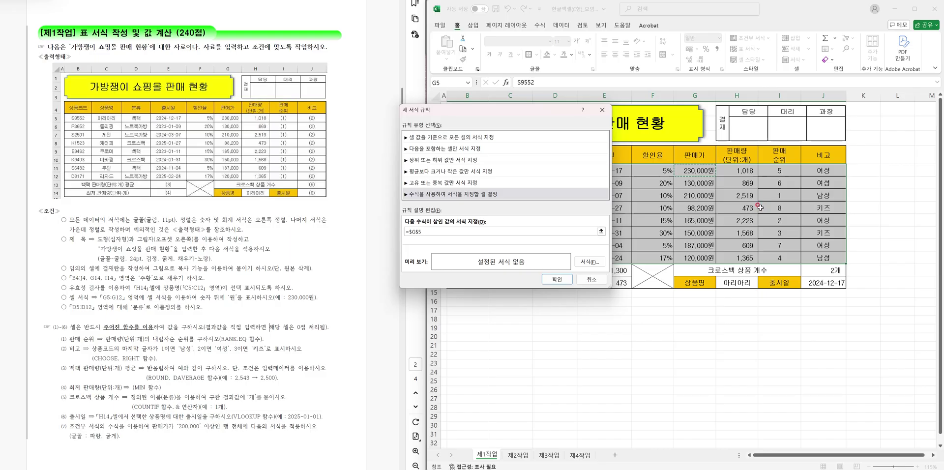
key(F4)
text(>=200000)
Step: Set the conditional formatting rule's font to bold (굵게) and blue (파랑)
click(588, 262)
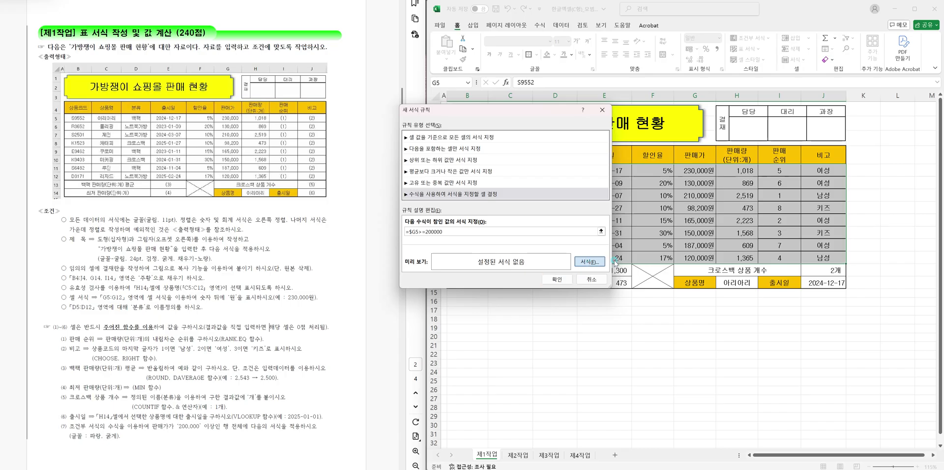
click(473, 105)
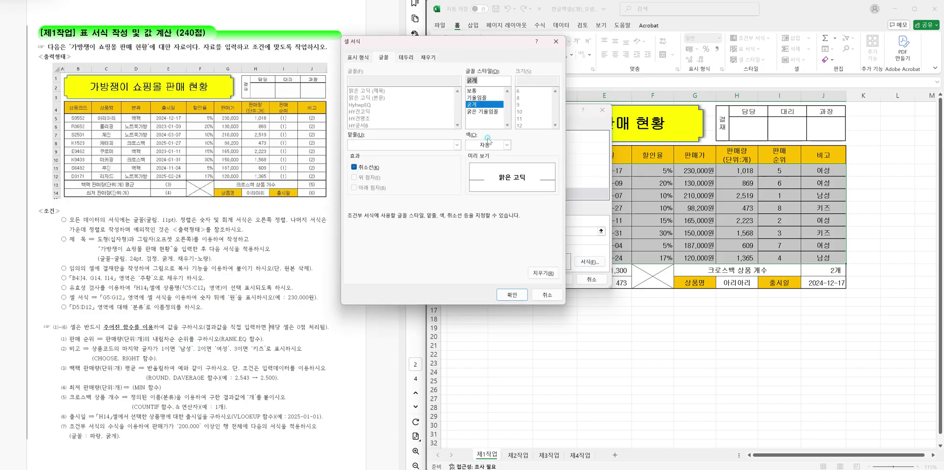
click(506, 145)
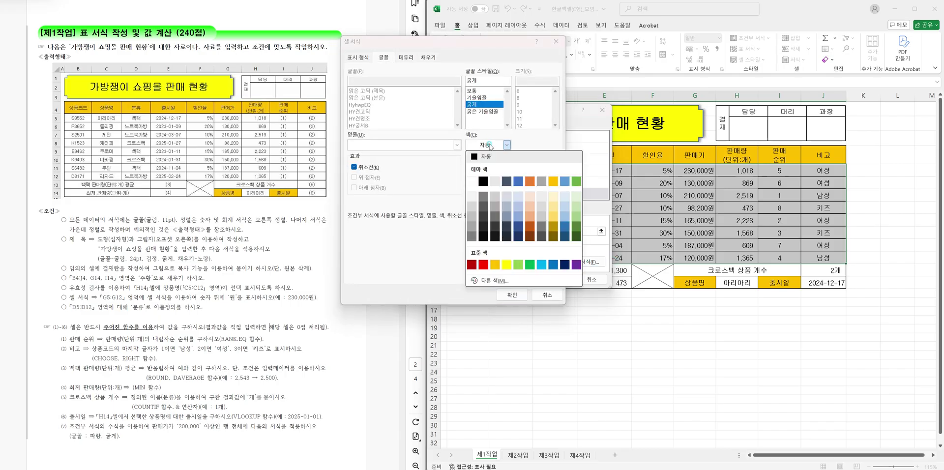
click(551, 266)
click(512, 295)
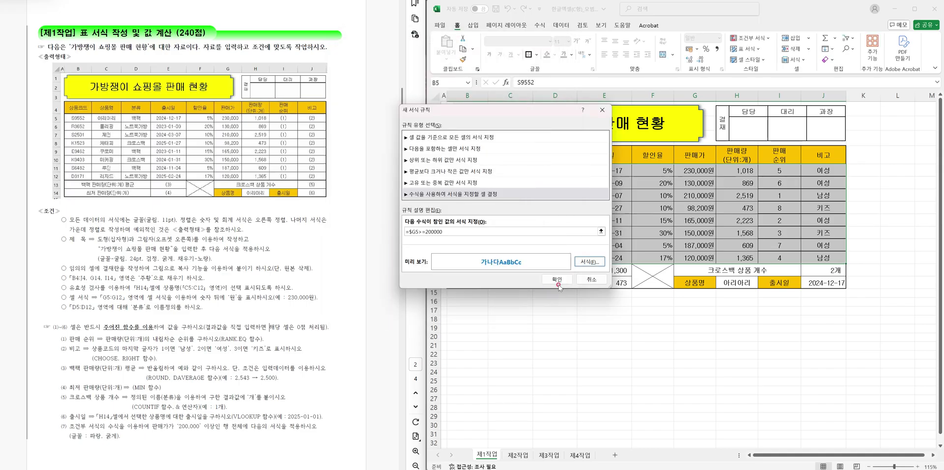
Step: Apply the new conditional formatting rule, and give the data range B5:J12 all borders plus a thick outside border again
click(557, 279)
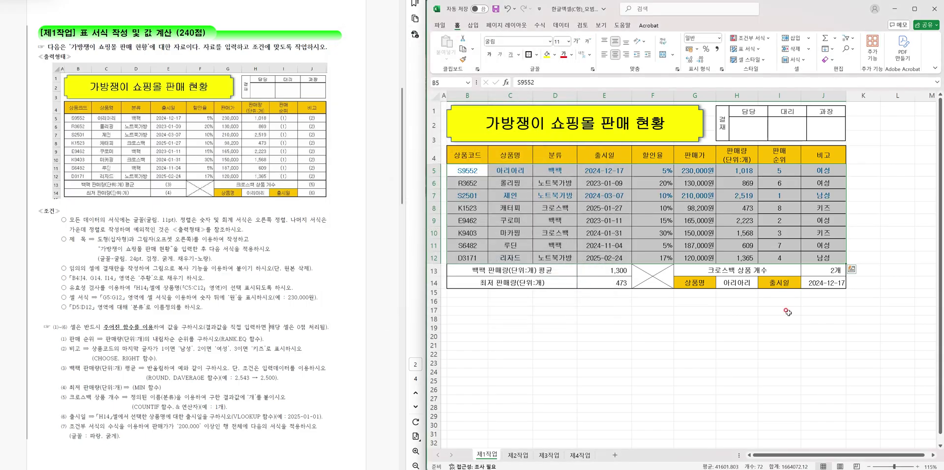
click(788, 312)
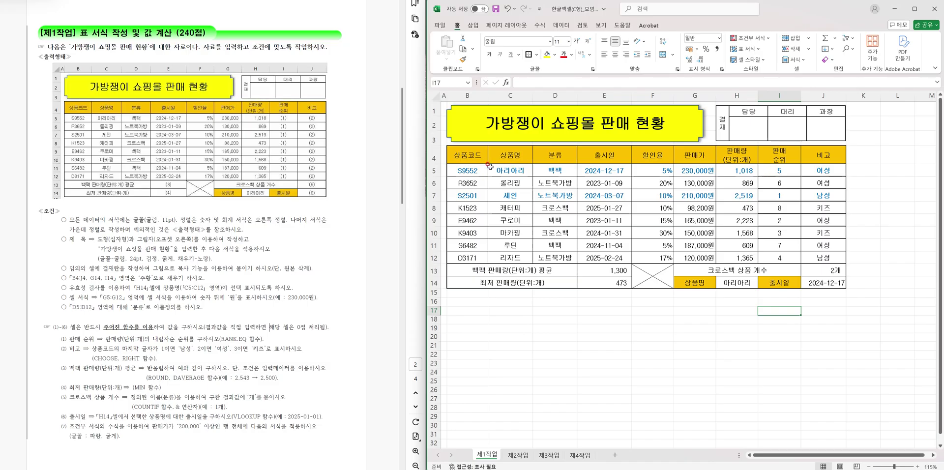
drag(474, 170, 512, 183)
drag(808, 254, 811, 258)
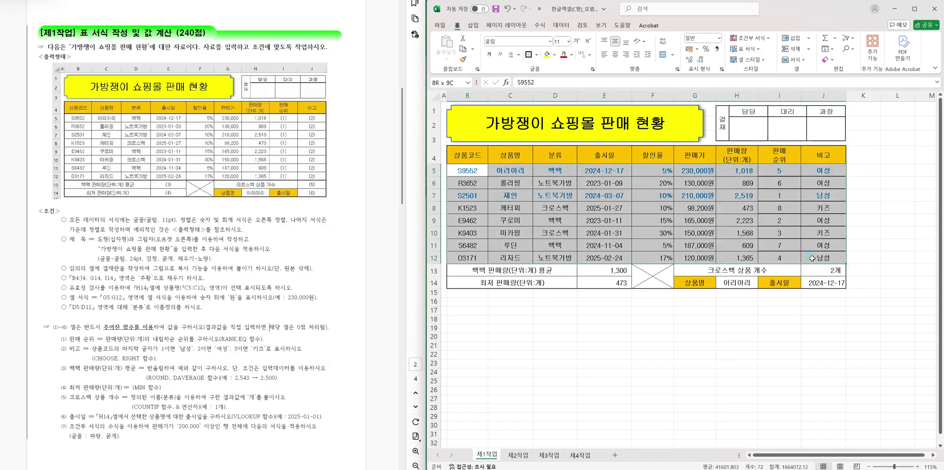
click(537, 54)
click(551, 140)
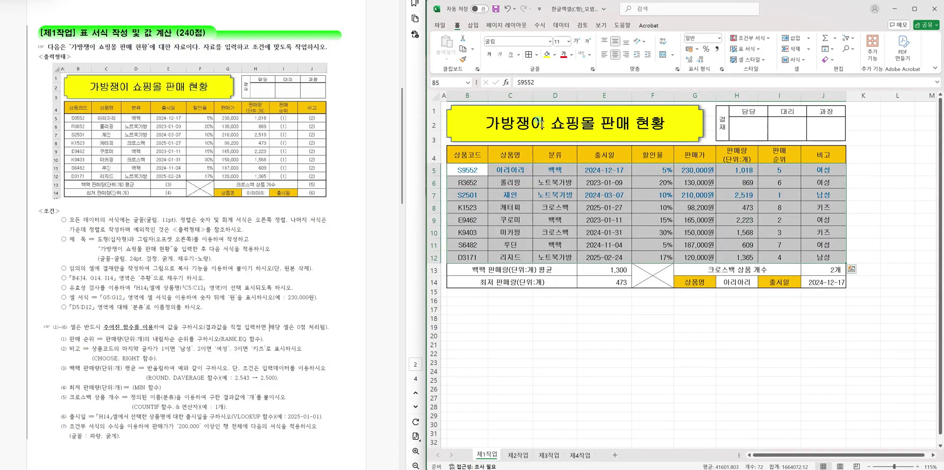
click(539, 58)
click(551, 166)
click(676, 314)
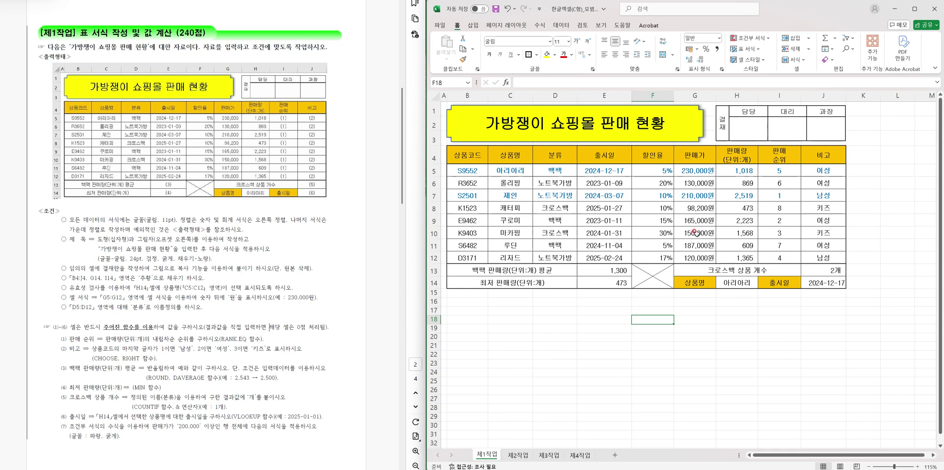
Step: Switch to the Notepad file ITQ 암기해야할 함수 정리.txt and look over the whole list of functions to memorize
key(alt+Tab)
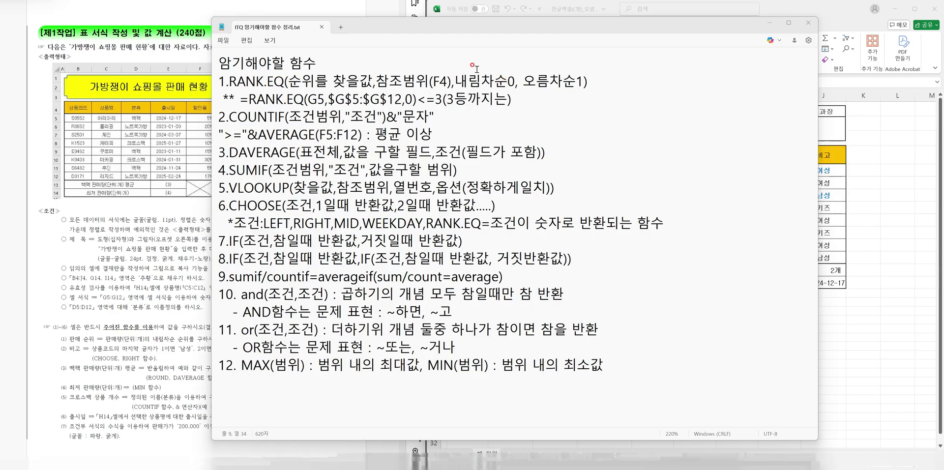
click(441, 241)
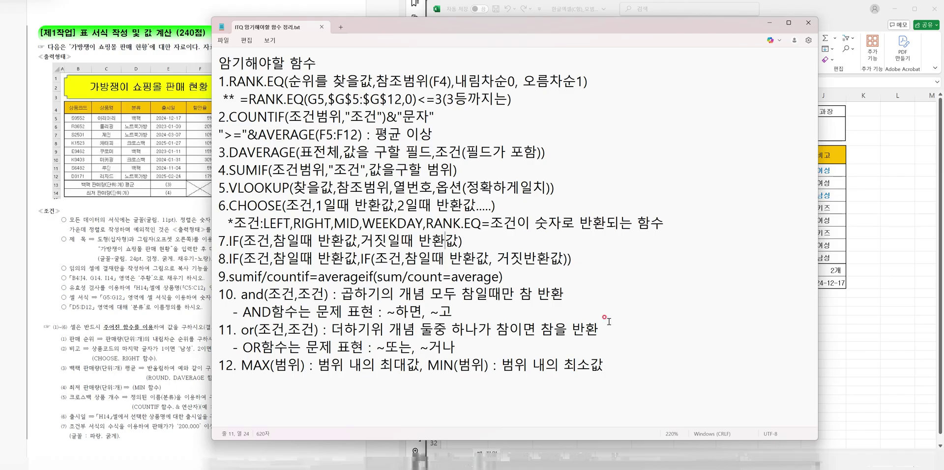
drag(608, 374, 218, 55)
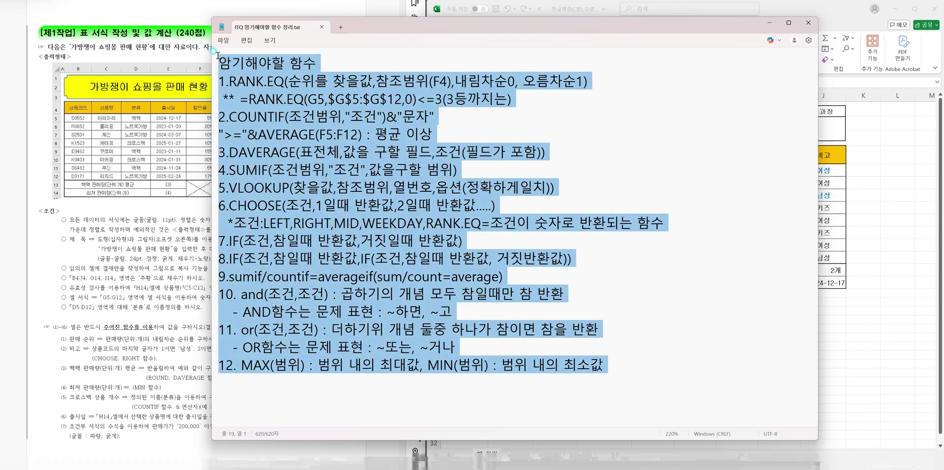
click(396, 168)
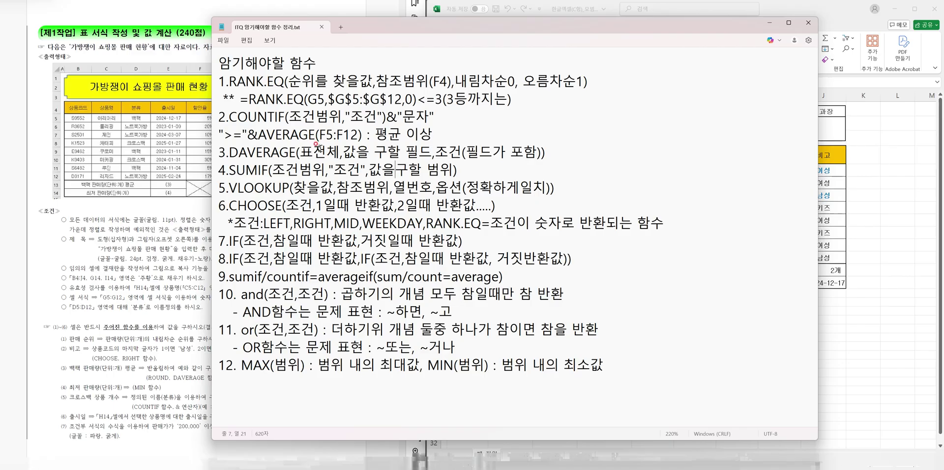
Step: Review the argument syntax of RANK.EQ, COUNTIF, DAVERAGE, SUMIF, VLOOKUP and CHOOSE in the function notes
drag(229, 81, 587, 84)
drag(229, 117, 426, 117)
click(412, 160)
drag(229, 152, 570, 155)
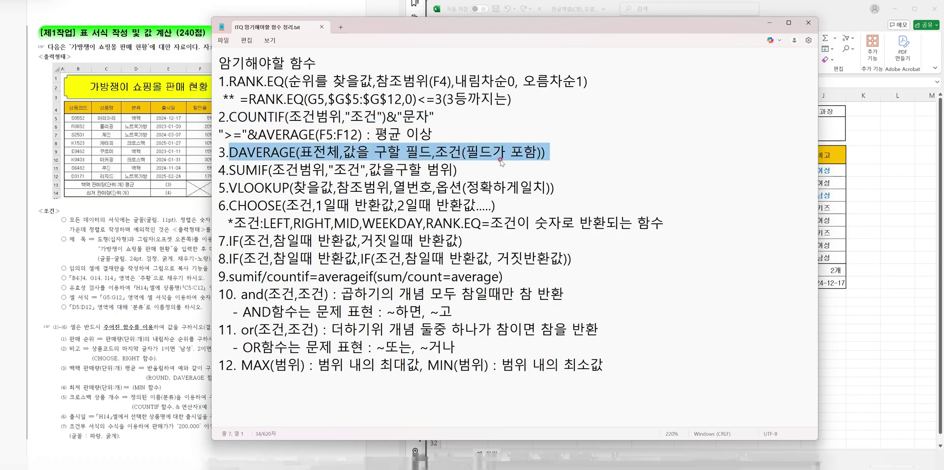
drag(229, 170, 473, 170)
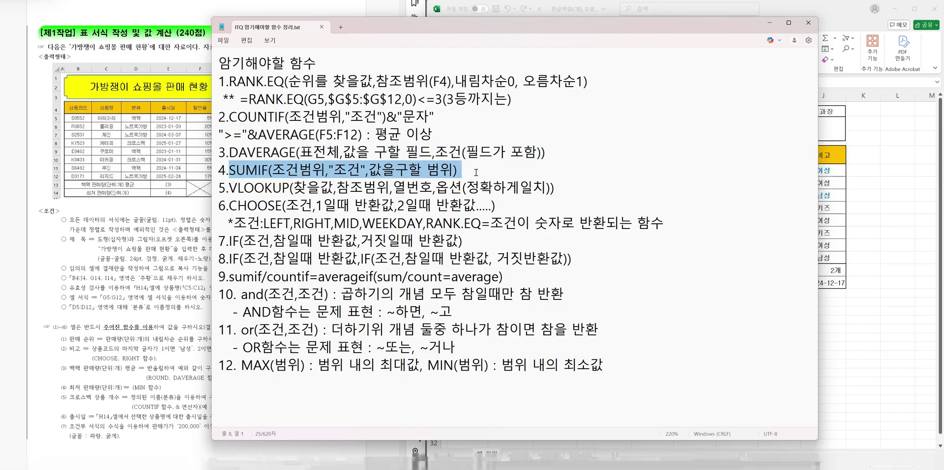
click(476, 182)
drag(554, 187, 673, 225)
Step: Review the notes on IF, nested IF, the sumif/countif=averageif relation, AND, OR, MAX and MIN
click(517, 258)
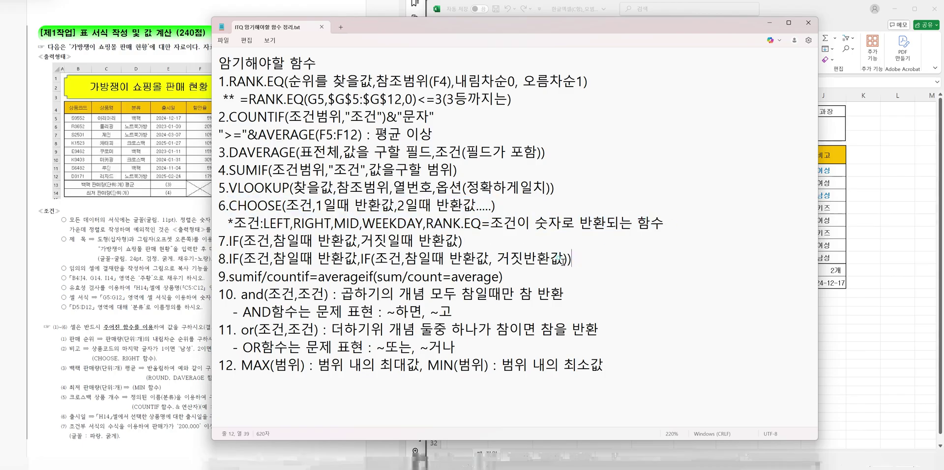
drag(571, 259, 201, 243)
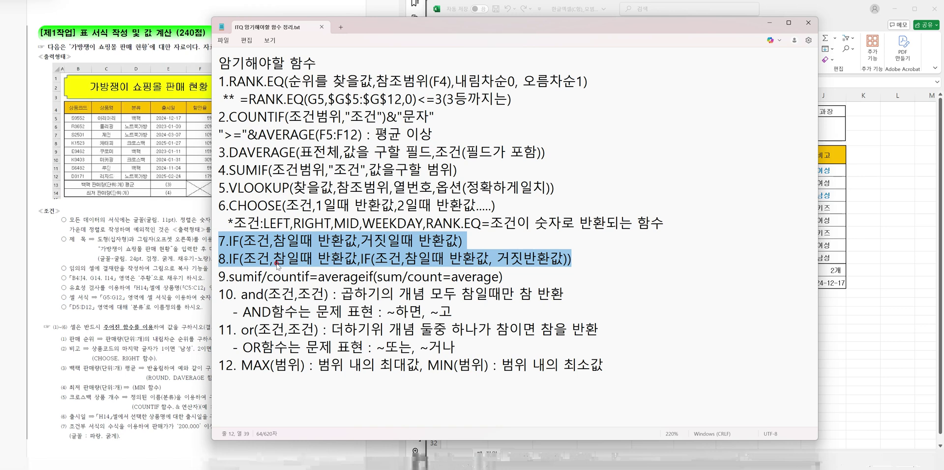
click(273, 277)
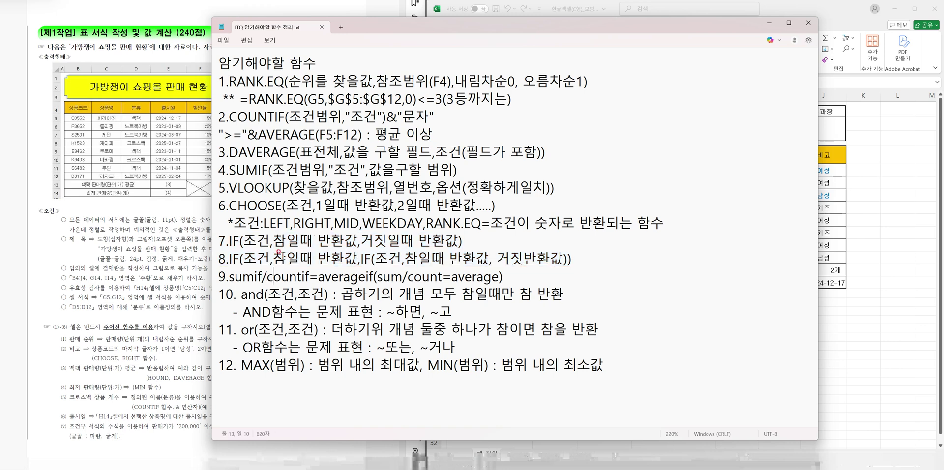
drag(318, 276, 377, 278)
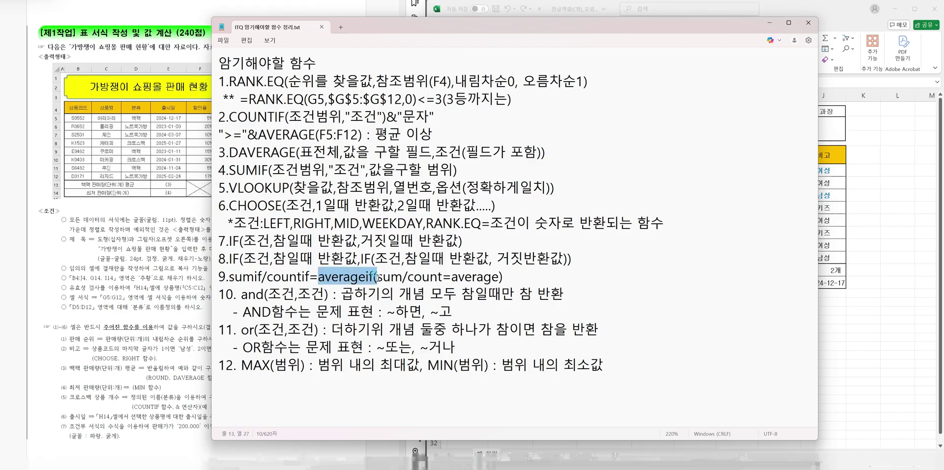
click(229, 279)
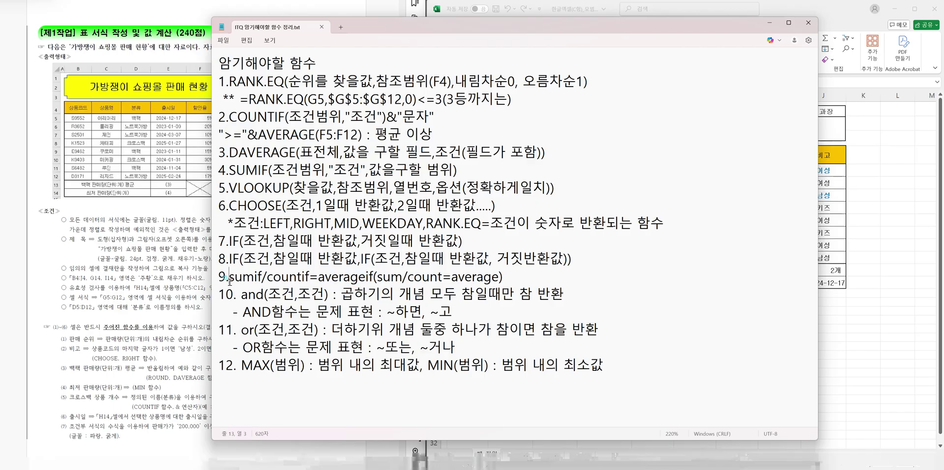
click(288, 278)
drag(383, 278, 513, 279)
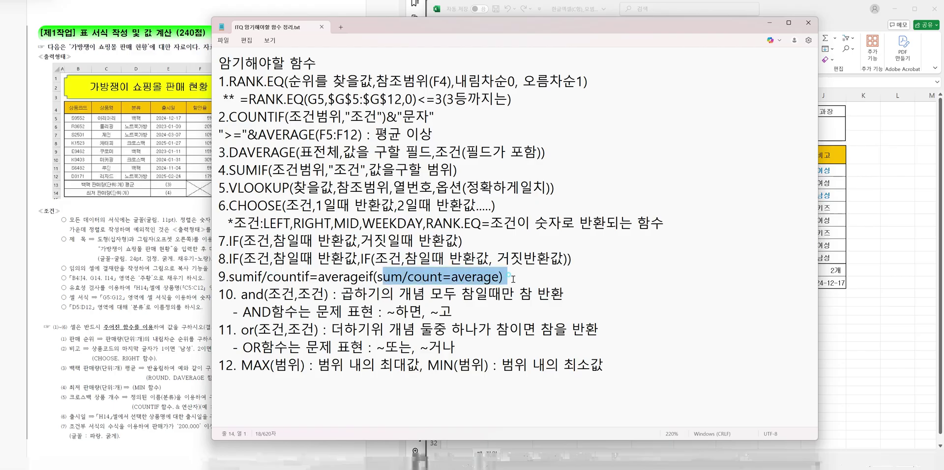
click(362, 294)
drag(248, 294, 267, 311)
click(451, 312)
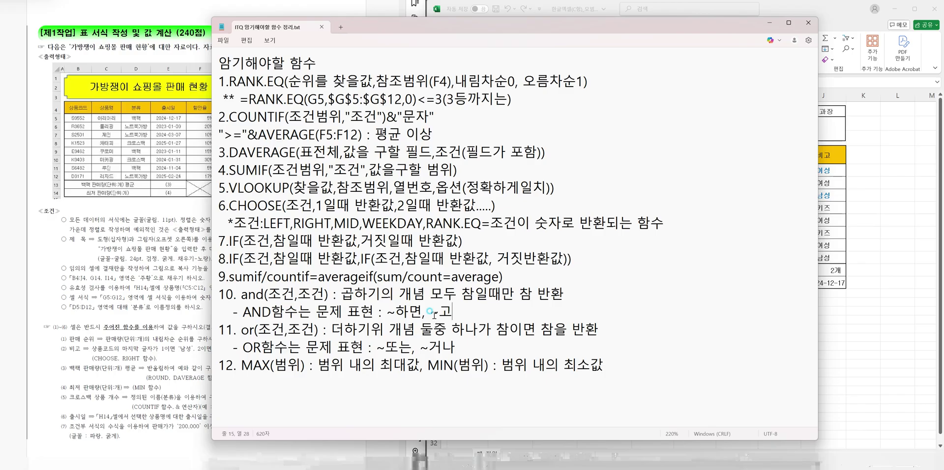
click(242, 365)
click(444, 365)
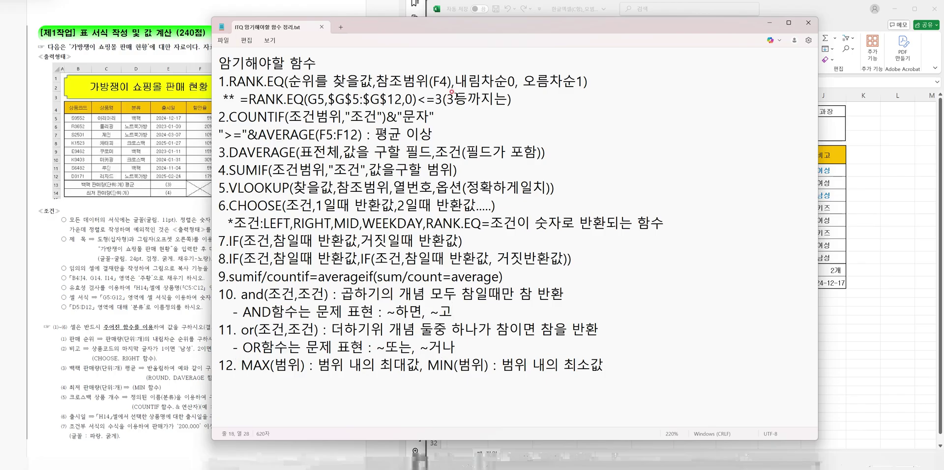